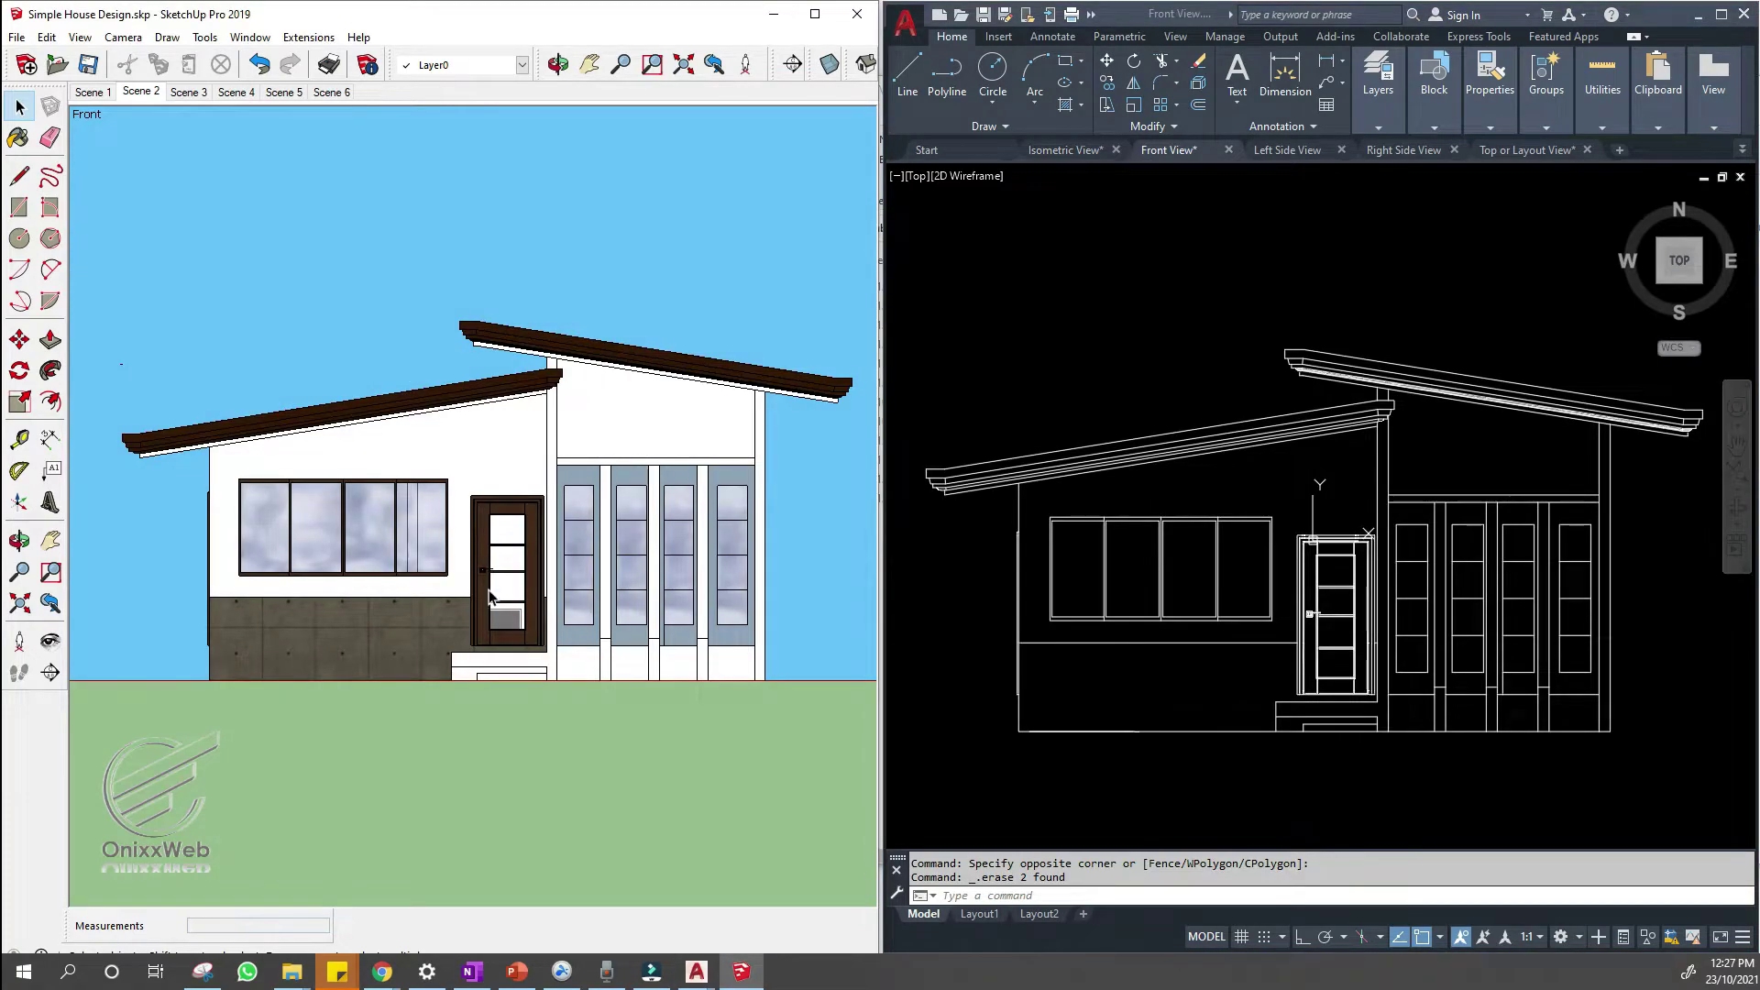
# - Compare Scene 3 with the Left Side View drawing and Scene 6 with the Top or Layout View drawing
pyautogui.press('pagedown')
pyautogui.hotkey('ctrl', 'Tab')
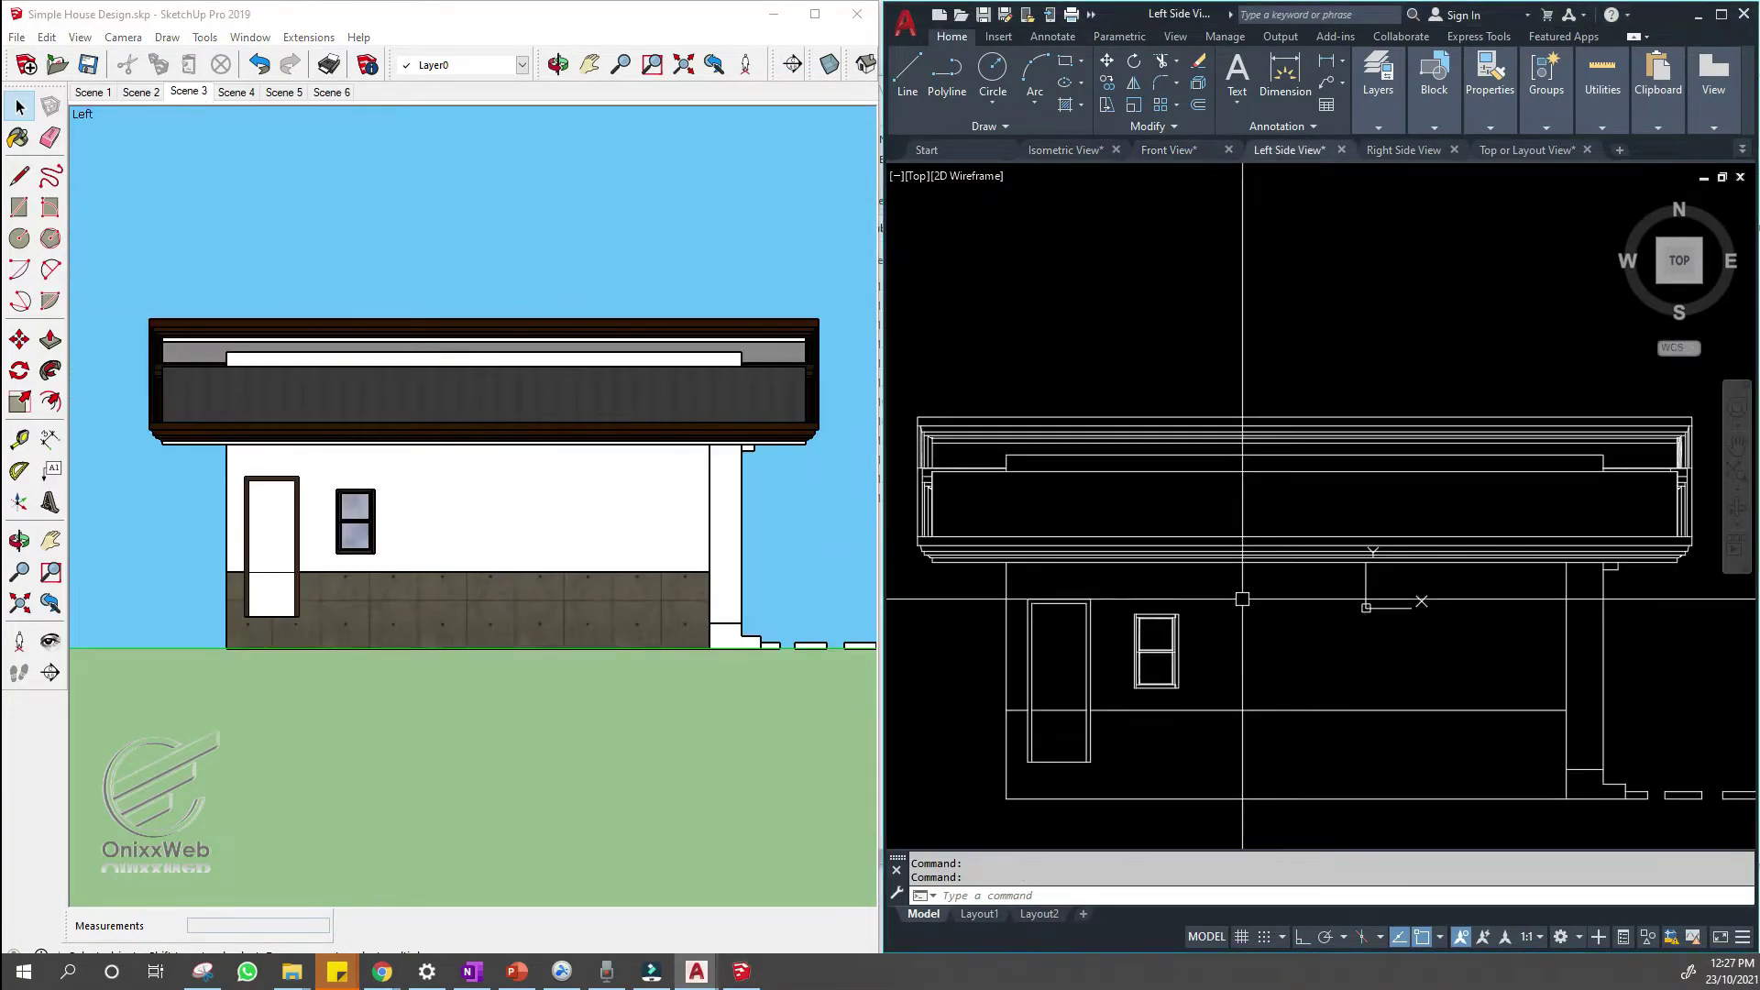
pyautogui.click(1529, 150)
pyautogui.click(332, 91)
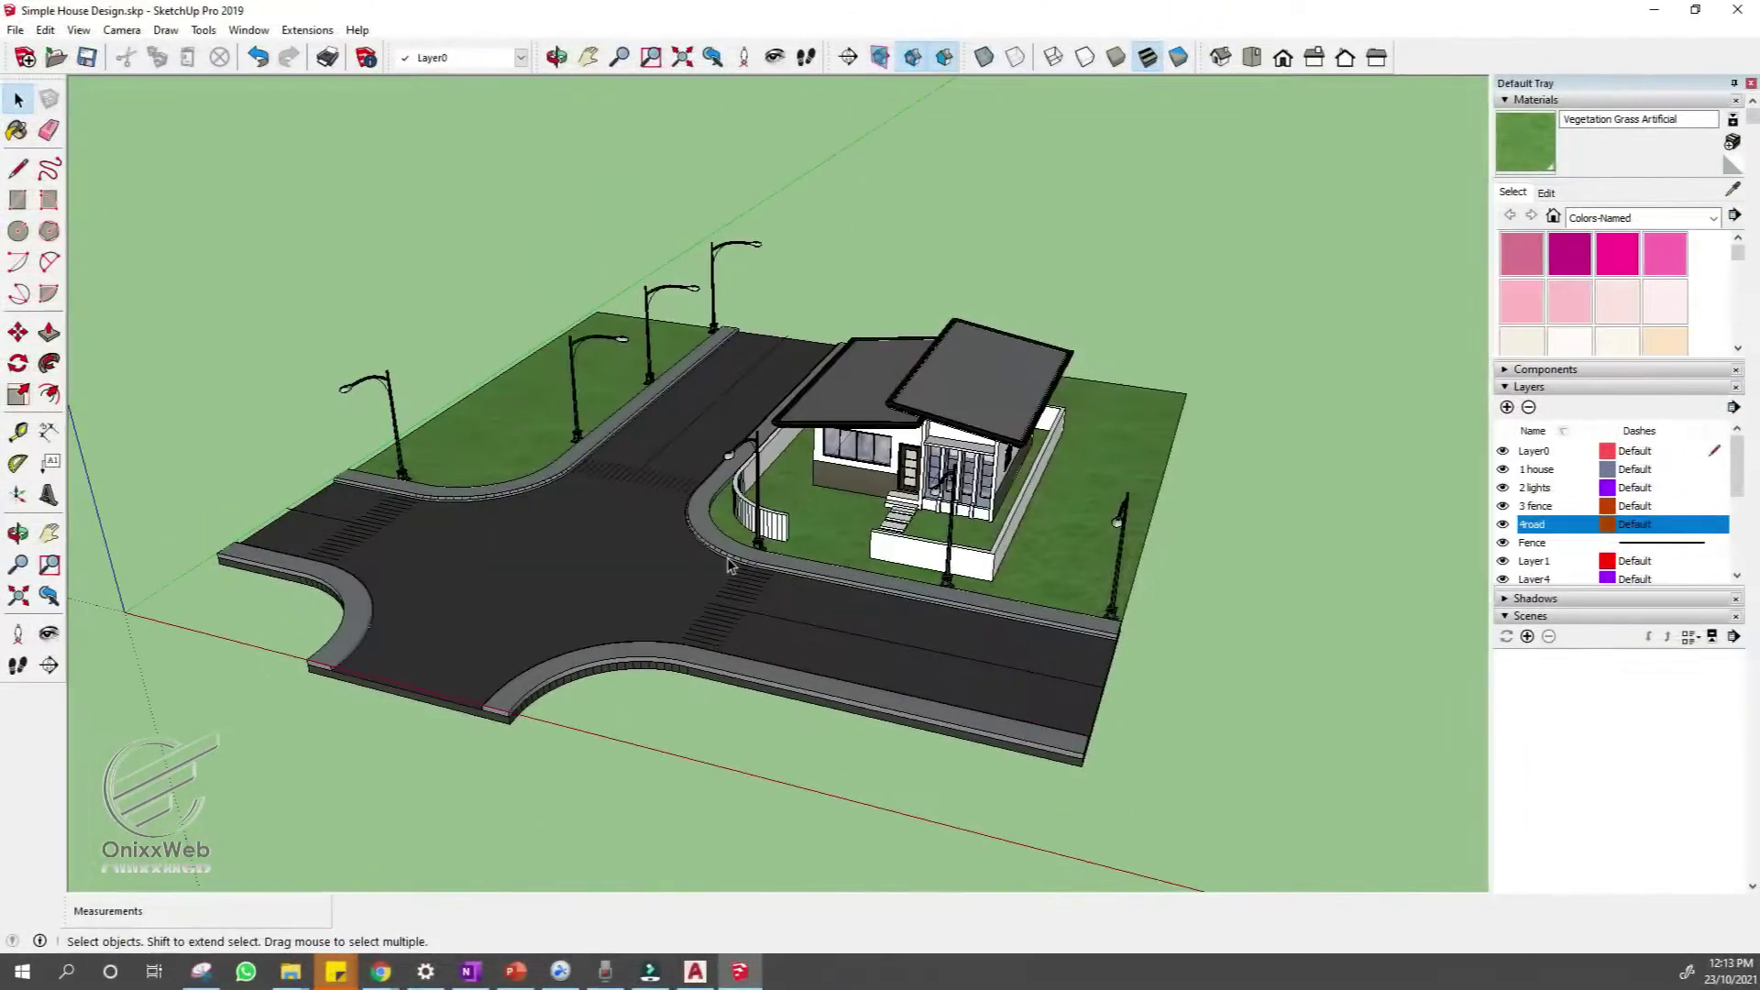
# - Hide the 4road, 2 lights and 3 fence layers, leaving only the house displayed
pyautogui.scroll(2, 728, 563)
pyautogui.moveTo(729, 564)
pyautogui.mouseDown(button='middle')
pyautogui.moveTo(807, 551)
pyautogui.moveTo(1102, 628)
pyautogui.mouseUp(button='middle')
pyautogui.scroll(2, 882, 534)
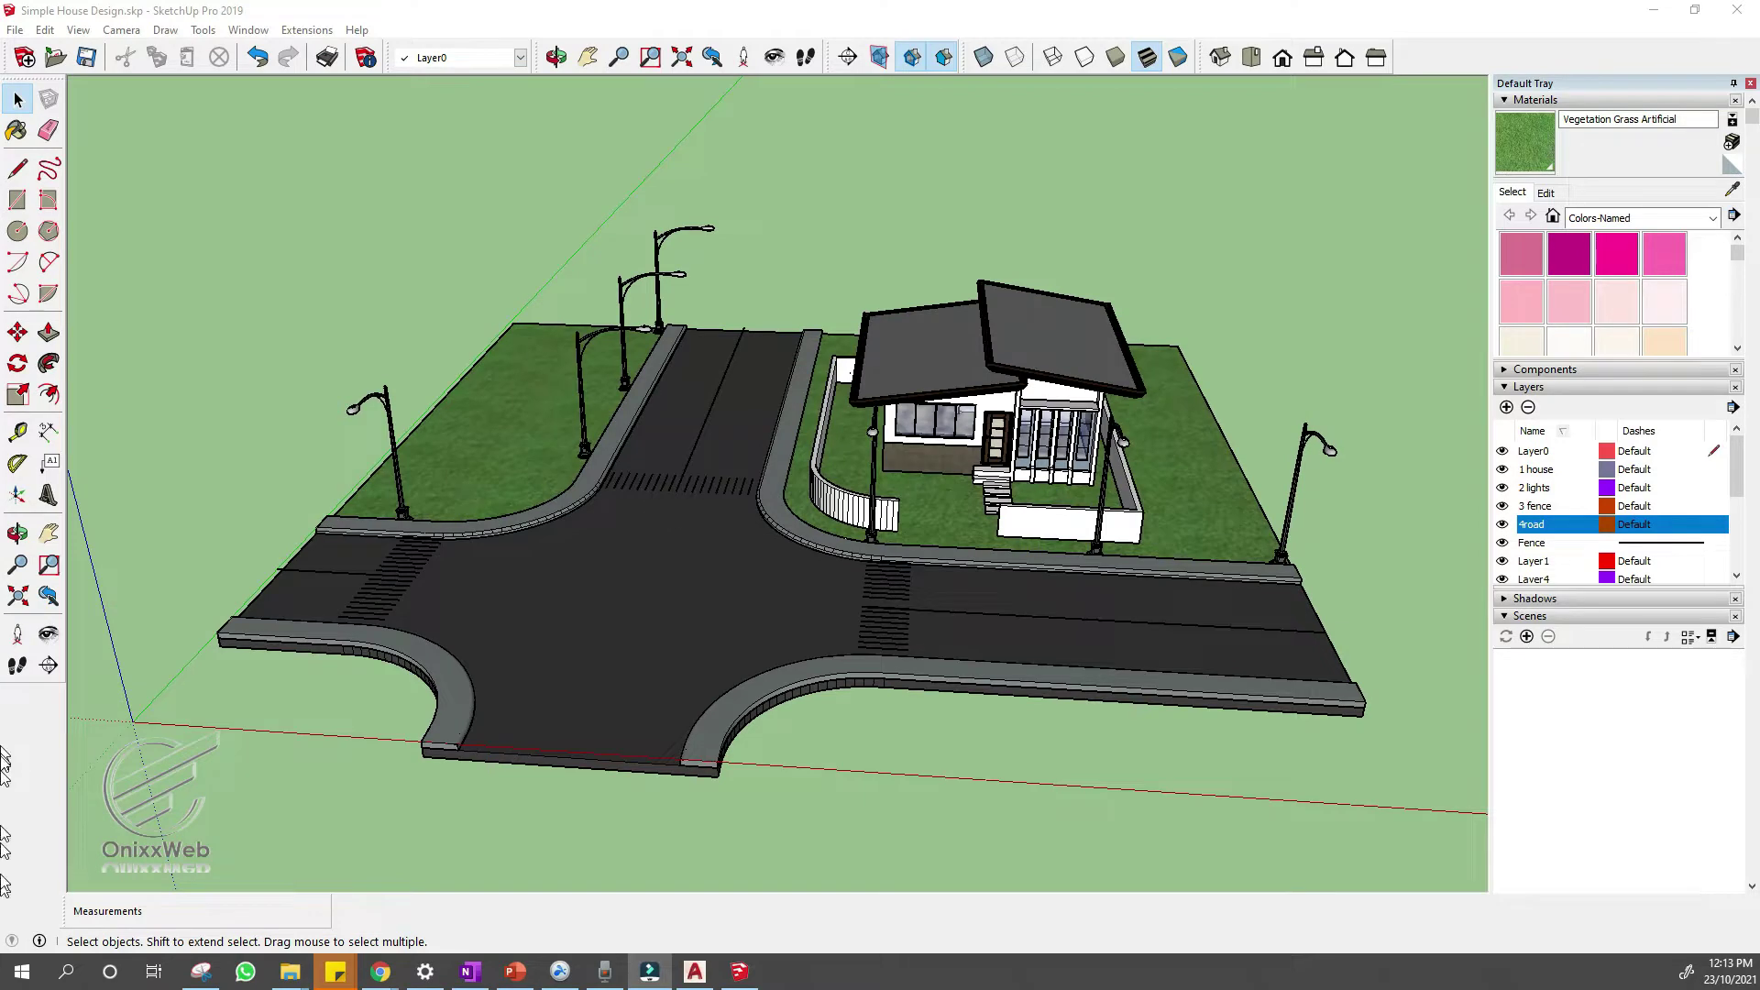
pyautogui.moveTo(1099, 641); pyautogui.dragTo(1325, 669, button='middle')
pyautogui.click(755, 566)
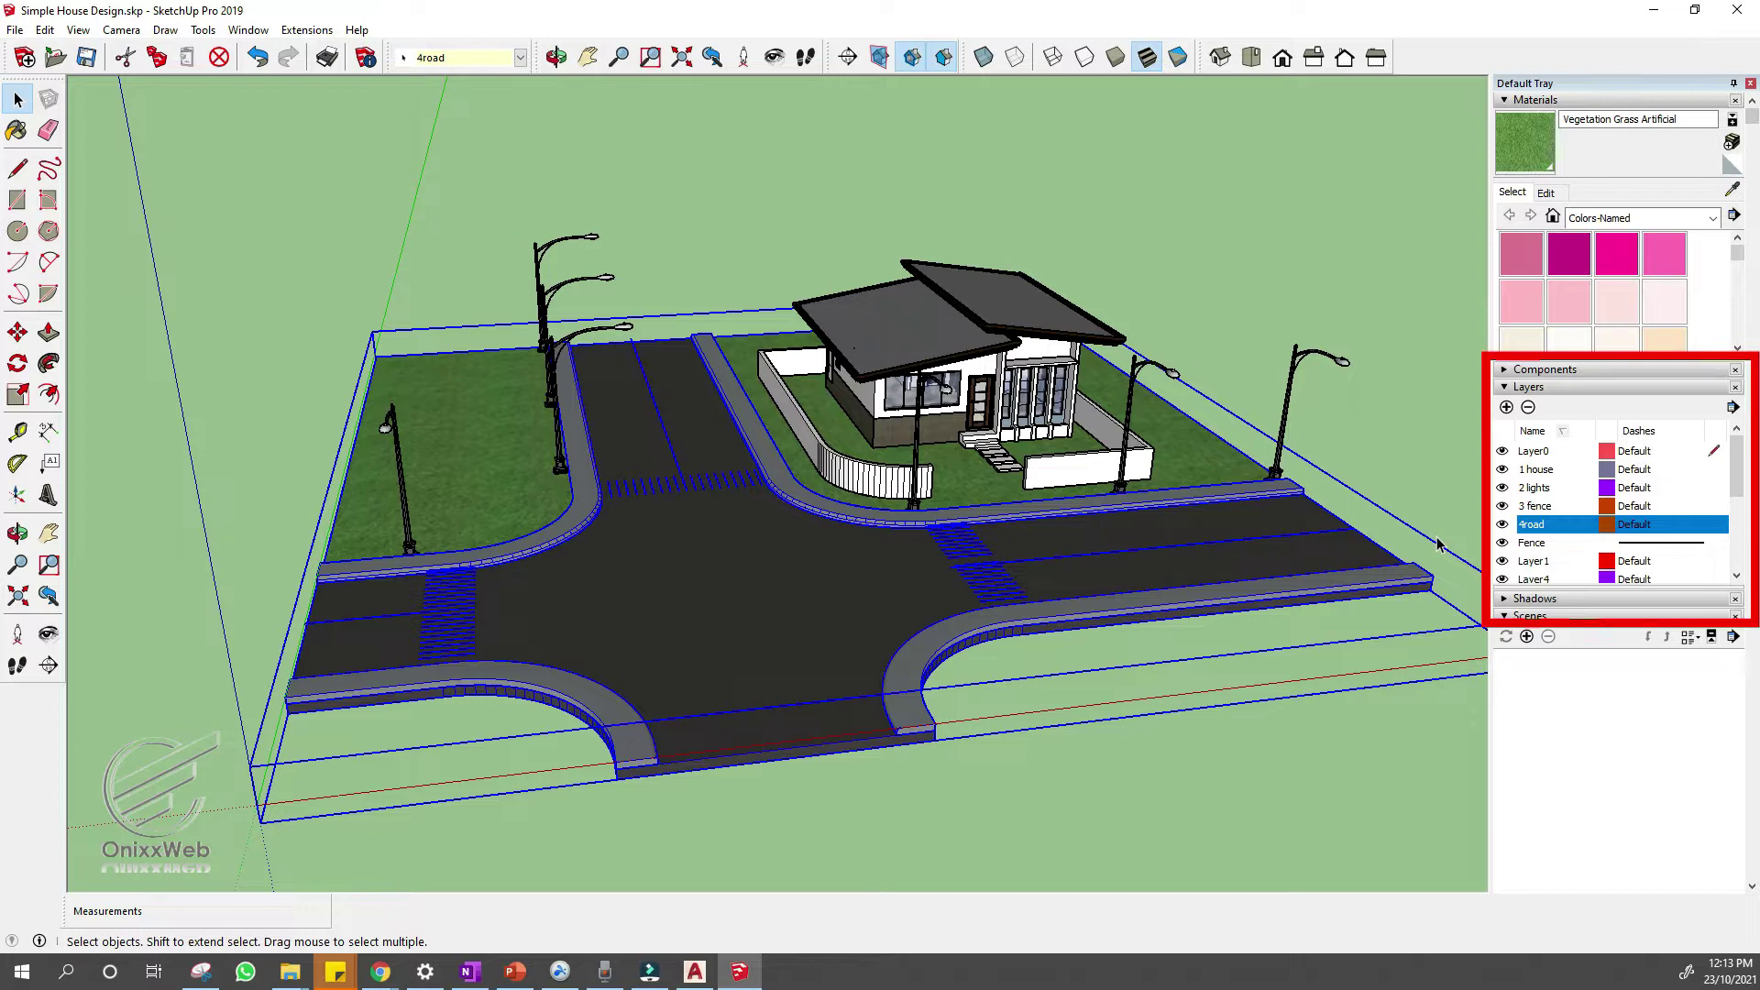
pyautogui.click(1502, 525)
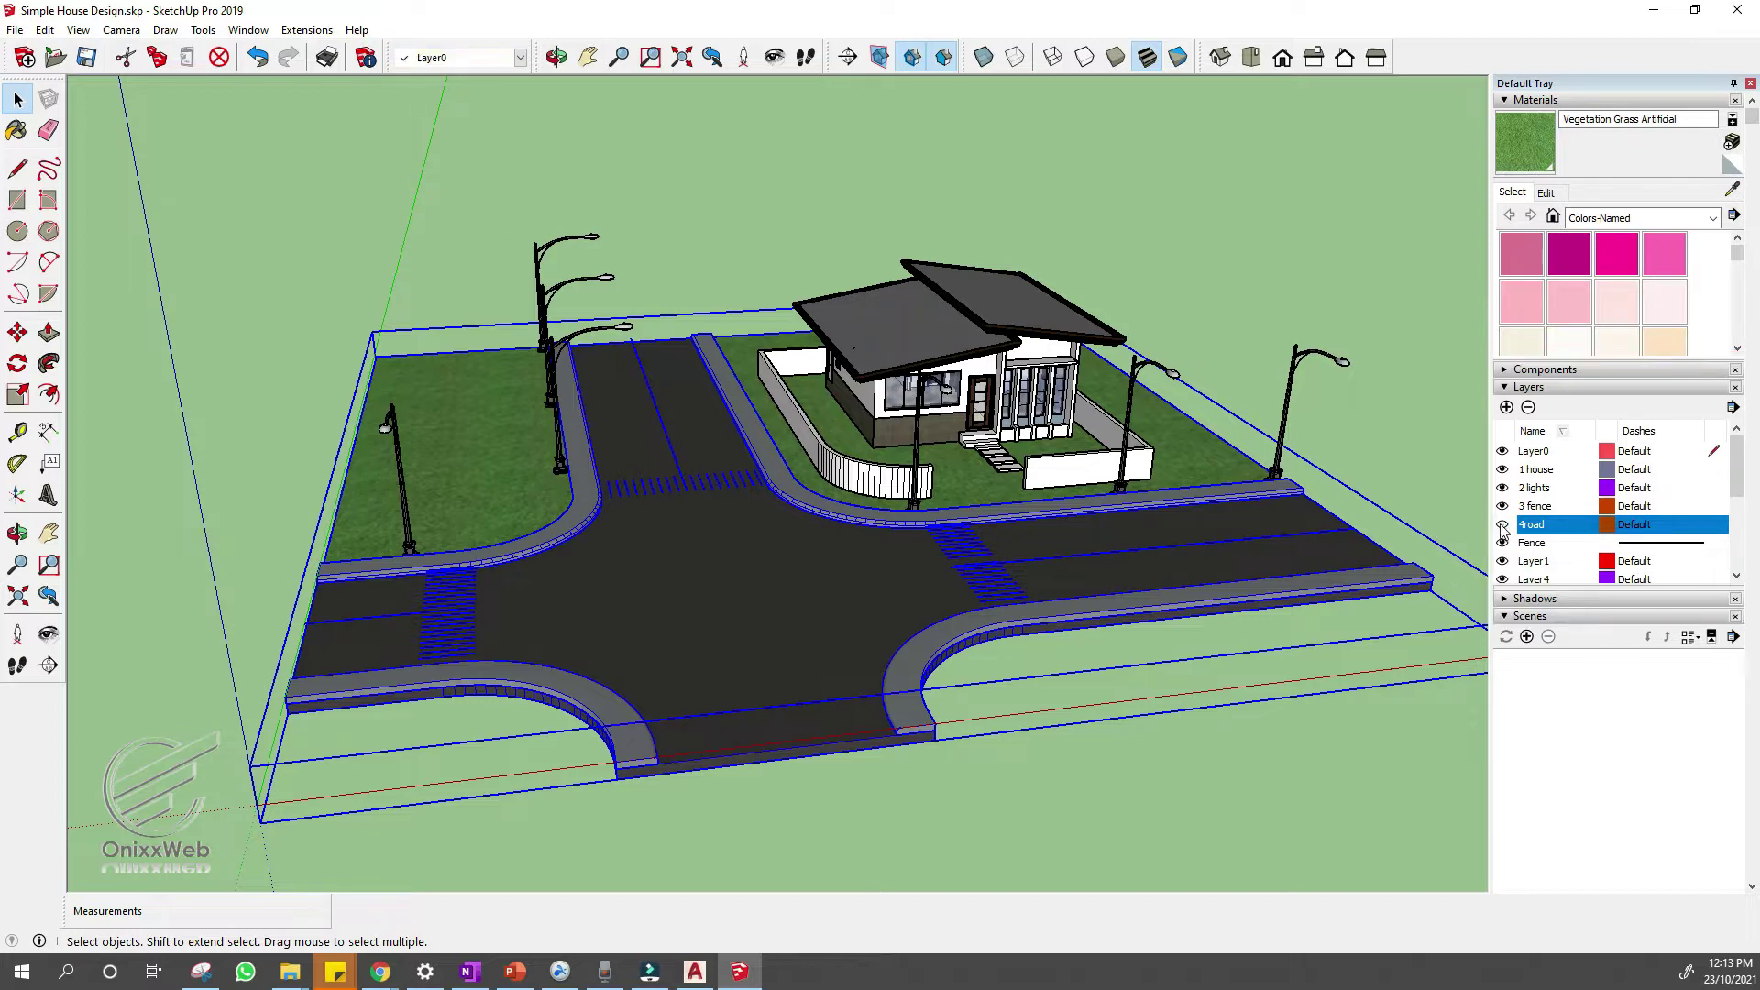
pyautogui.click(1281, 449)
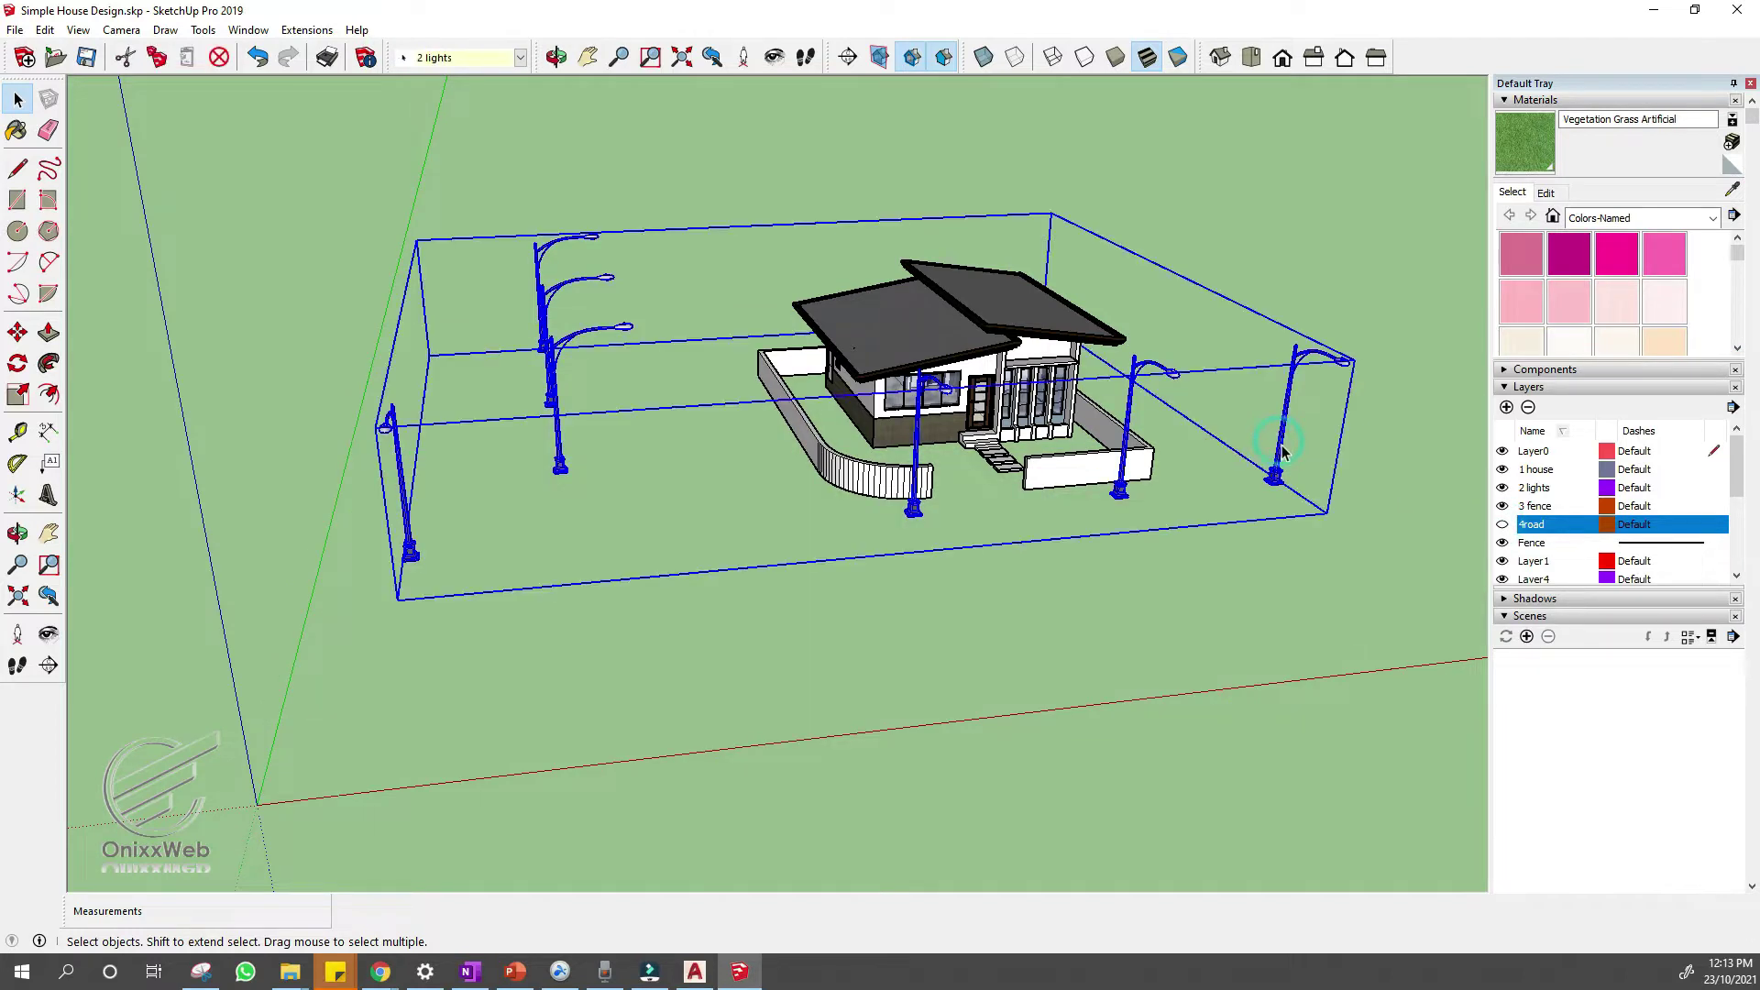
pyautogui.click(1501, 488)
pyautogui.click(1082, 472)
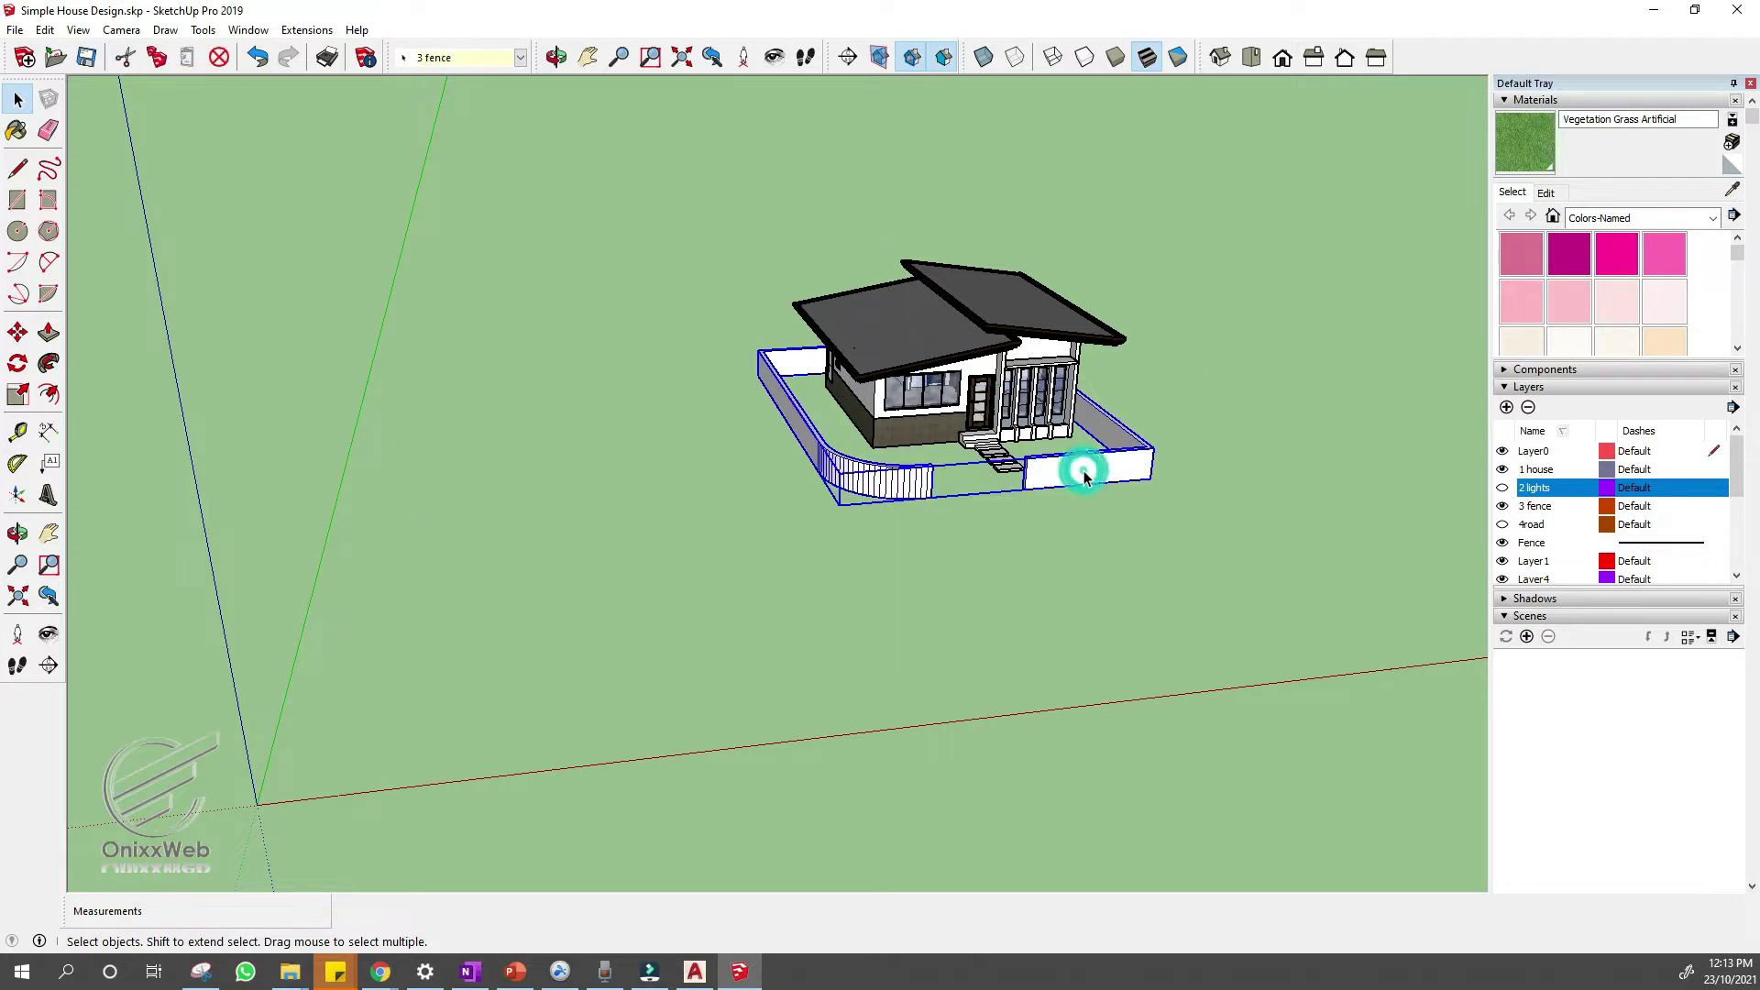
pyautogui.click(1501, 507)
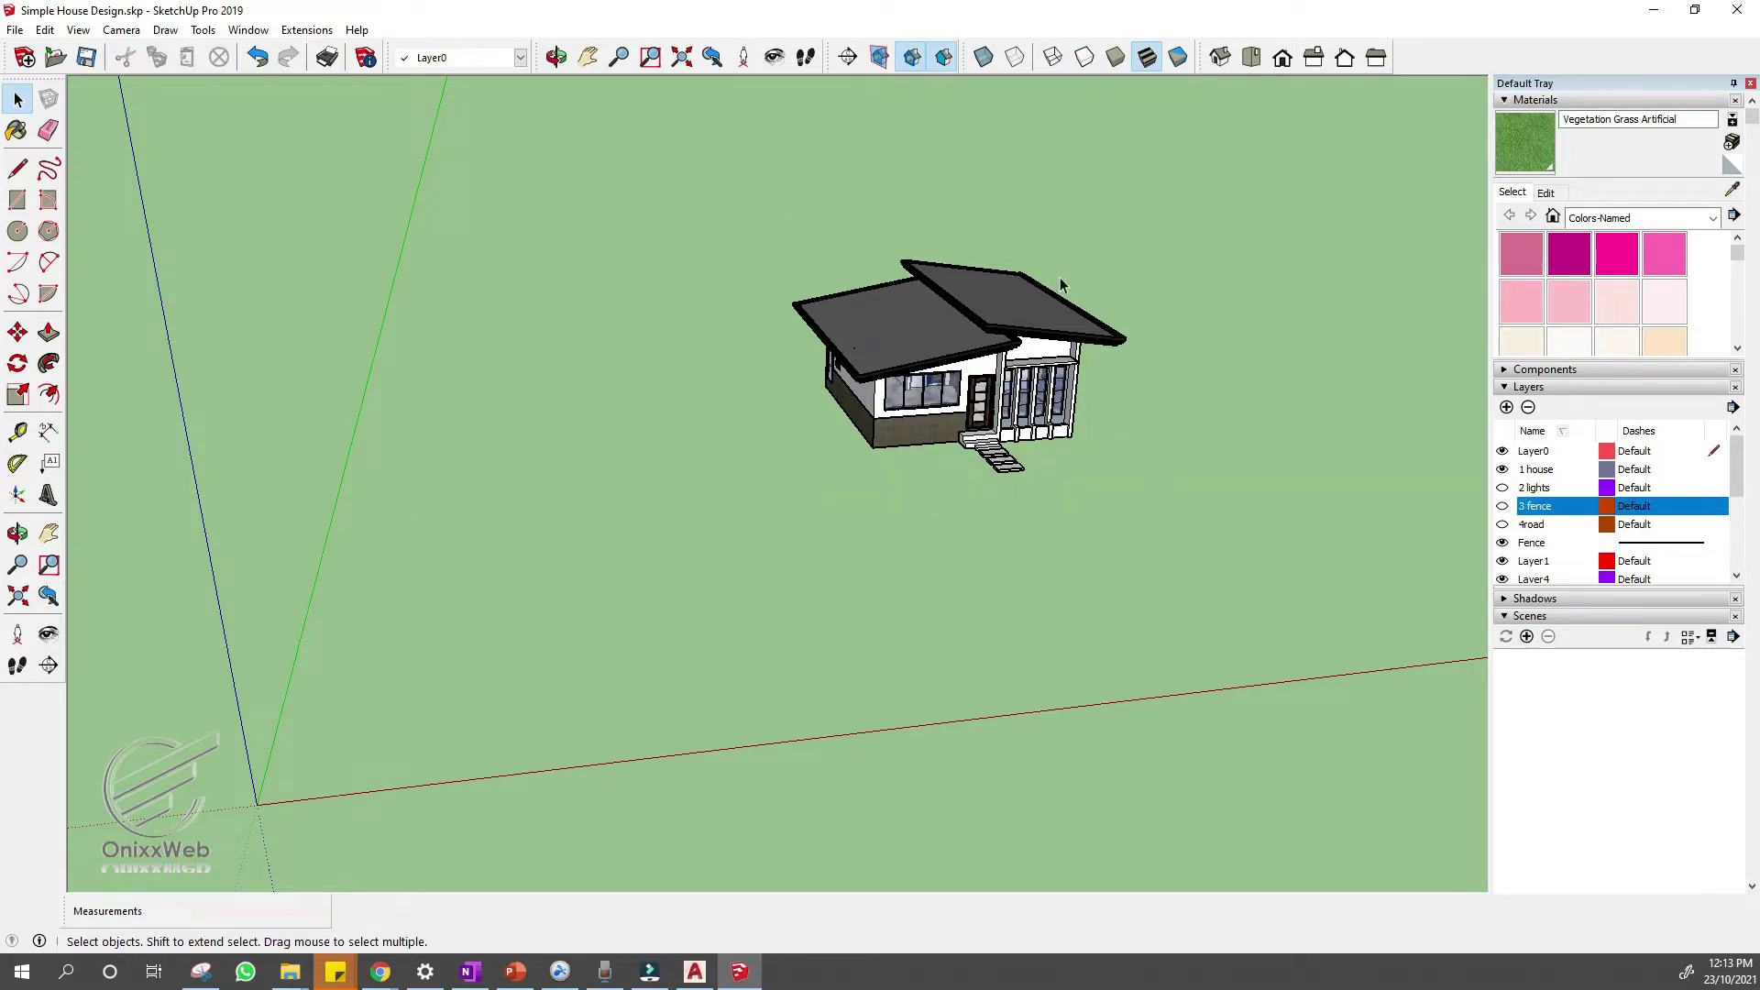
pyautogui.scroll(5, 1167, 342)
pyautogui.moveTo(921, 419); pyautogui.dragTo(971, 472, button='middle')
pyautogui.moveTo(997, 589); pyautogui.dragTo(573, 513, button='middle')
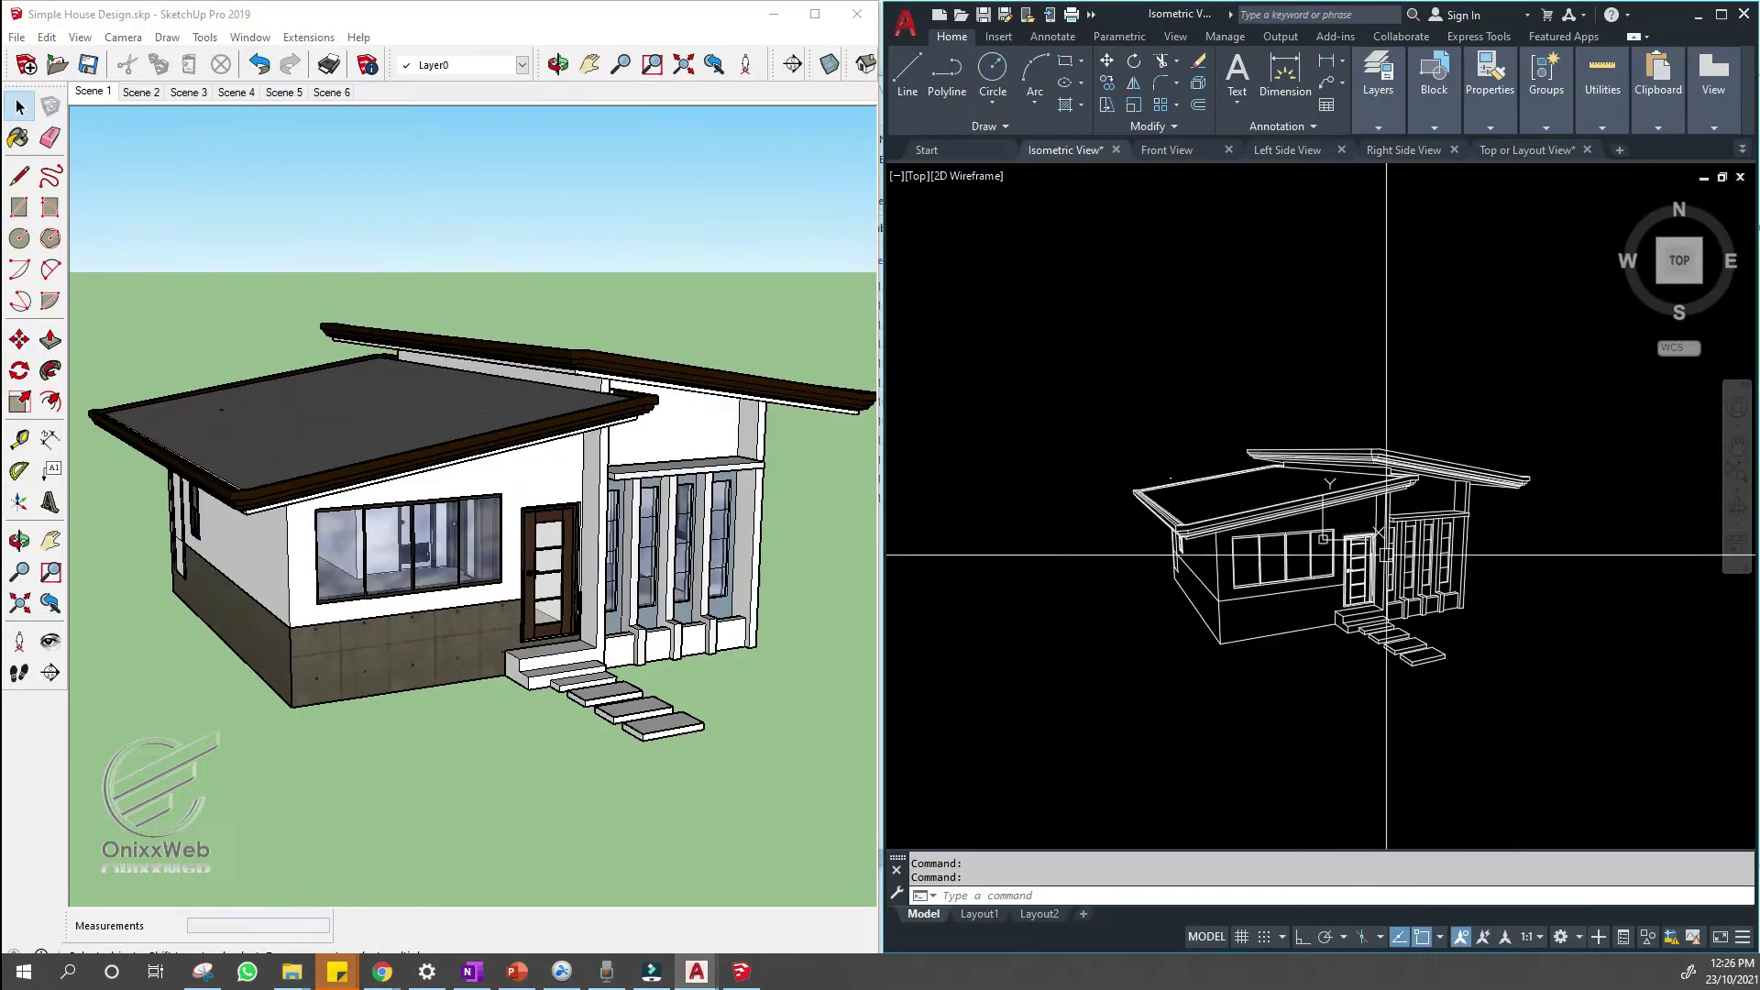
# - Examine the isometric line drawing in AutoCAD, and display Scene 3 in SketchUp beside the Left Side View drawing
pyautogui.scroll(3, 1379, 275)
pyautogui.scroll(-2, 1313, 548)
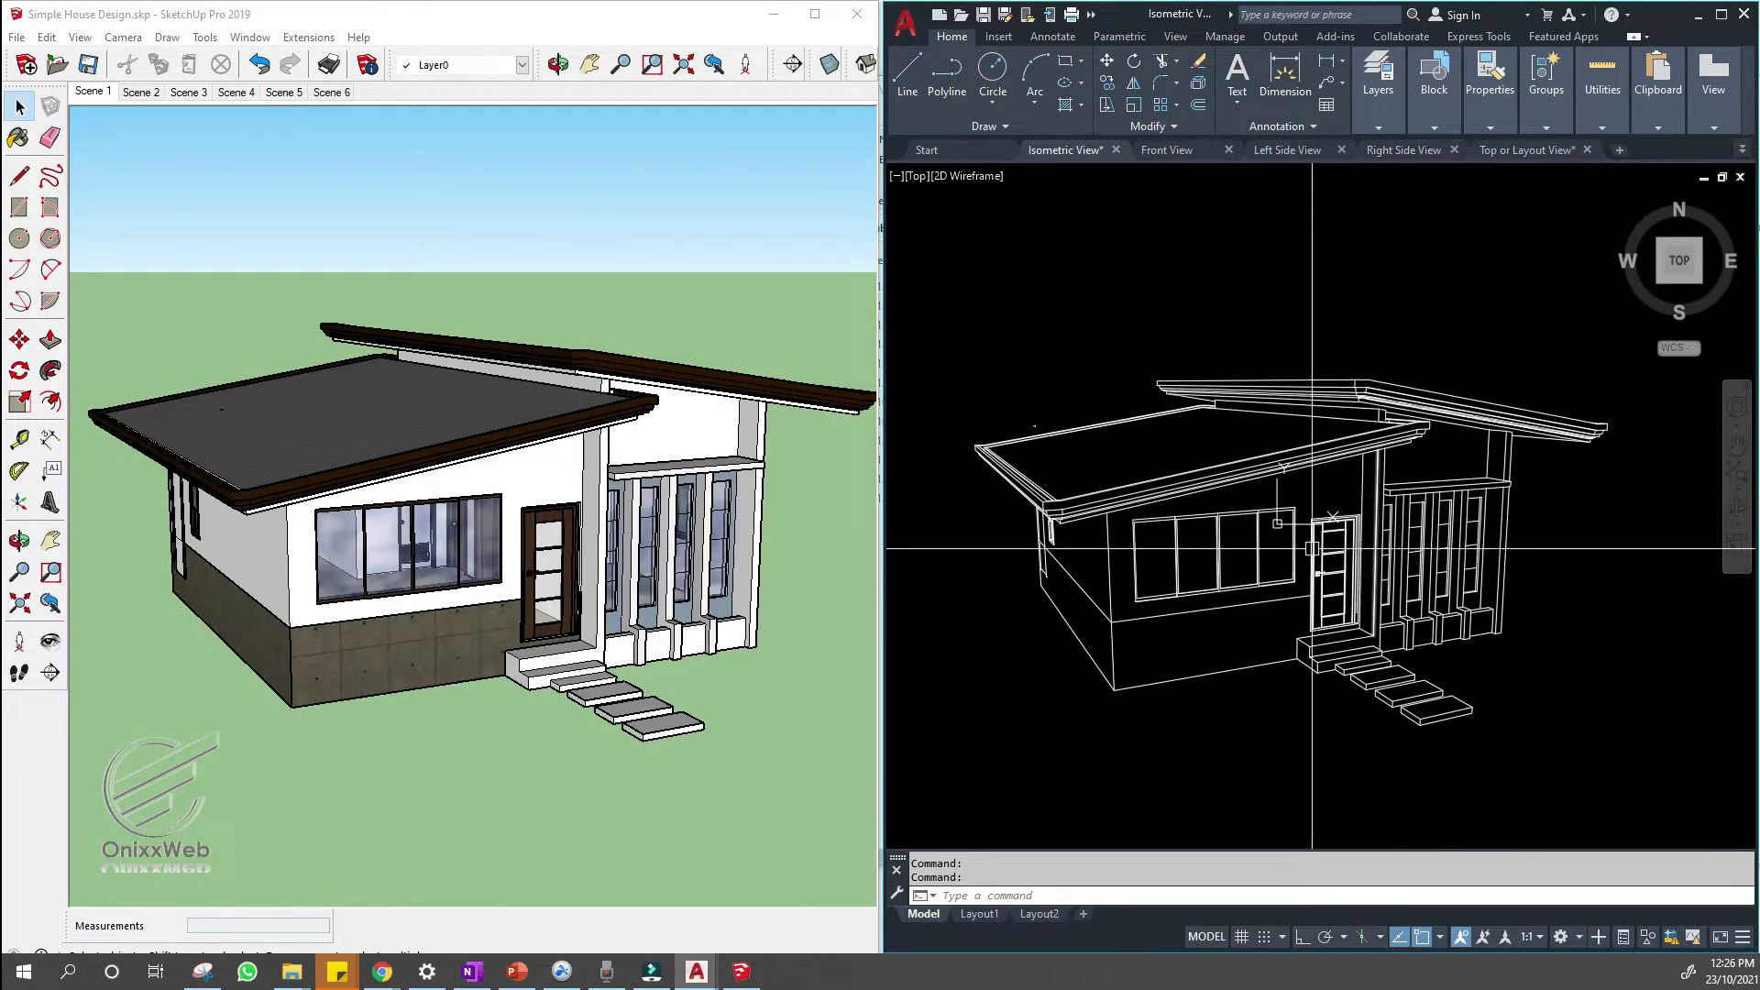
pyautogui.scroll(2, 1313, 548)
pyautogui.moveTo(1313, 548); pyautogui.dragTo(1389, 559, button='middle')
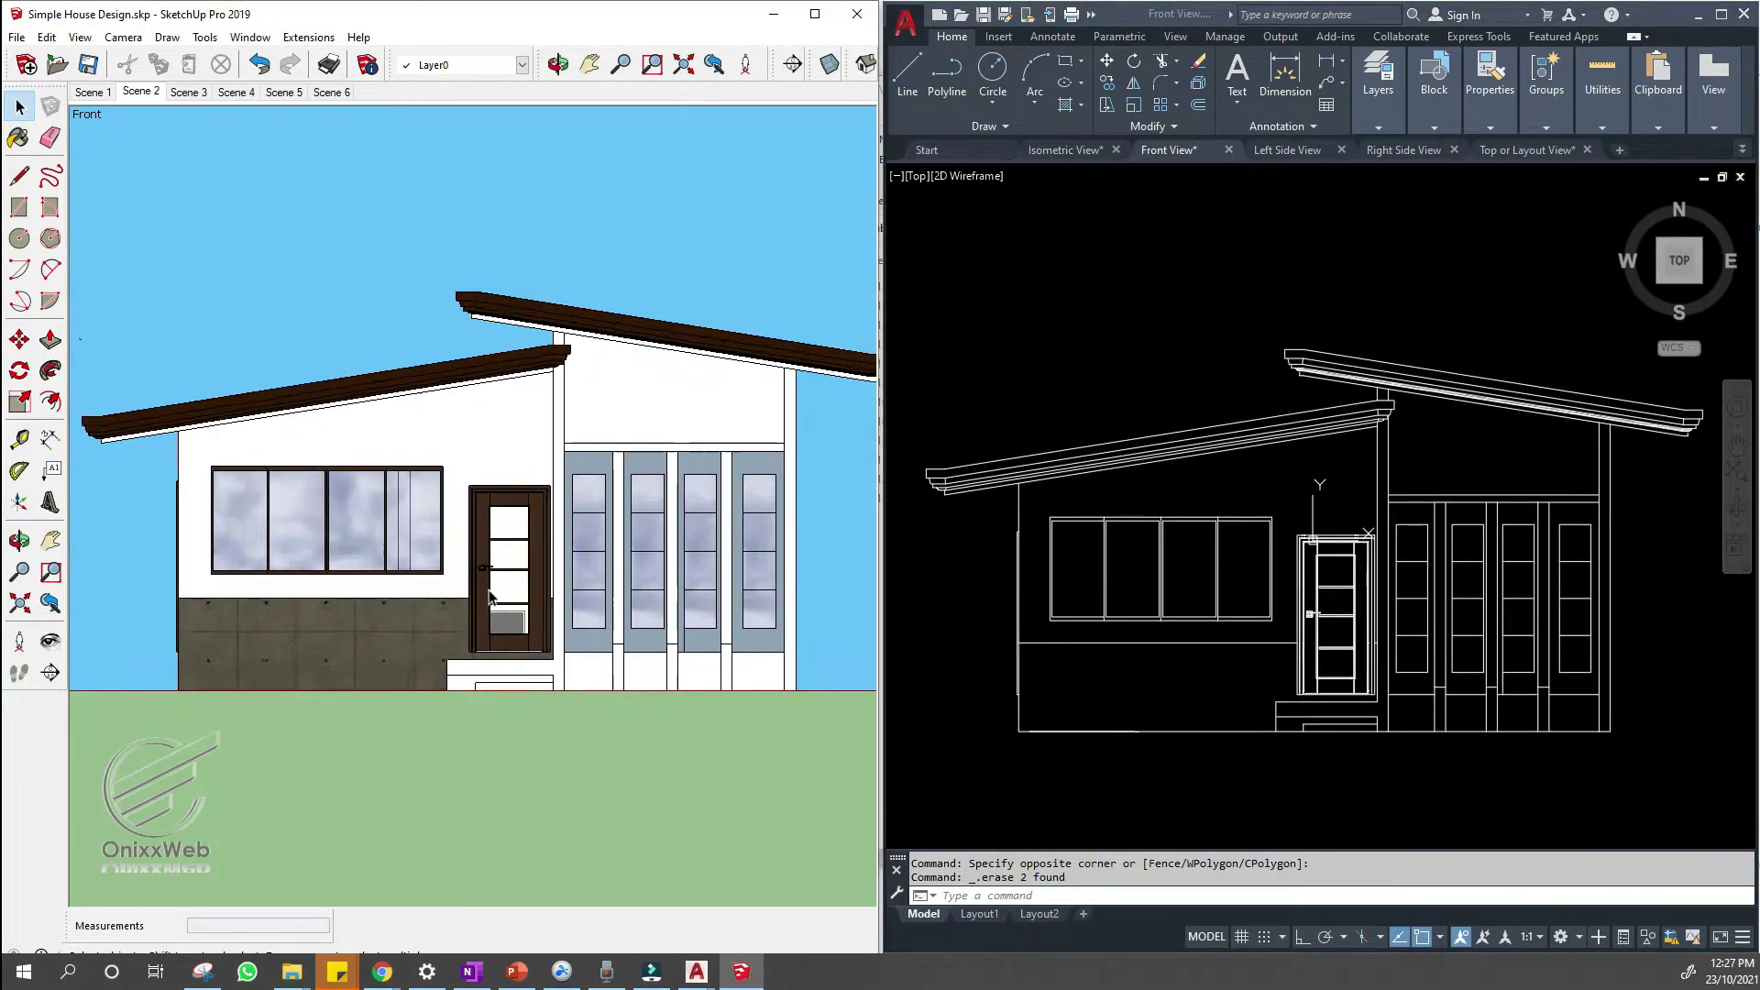
pyautogui.click(189, 92)
pyautogui.click(1287, 149)
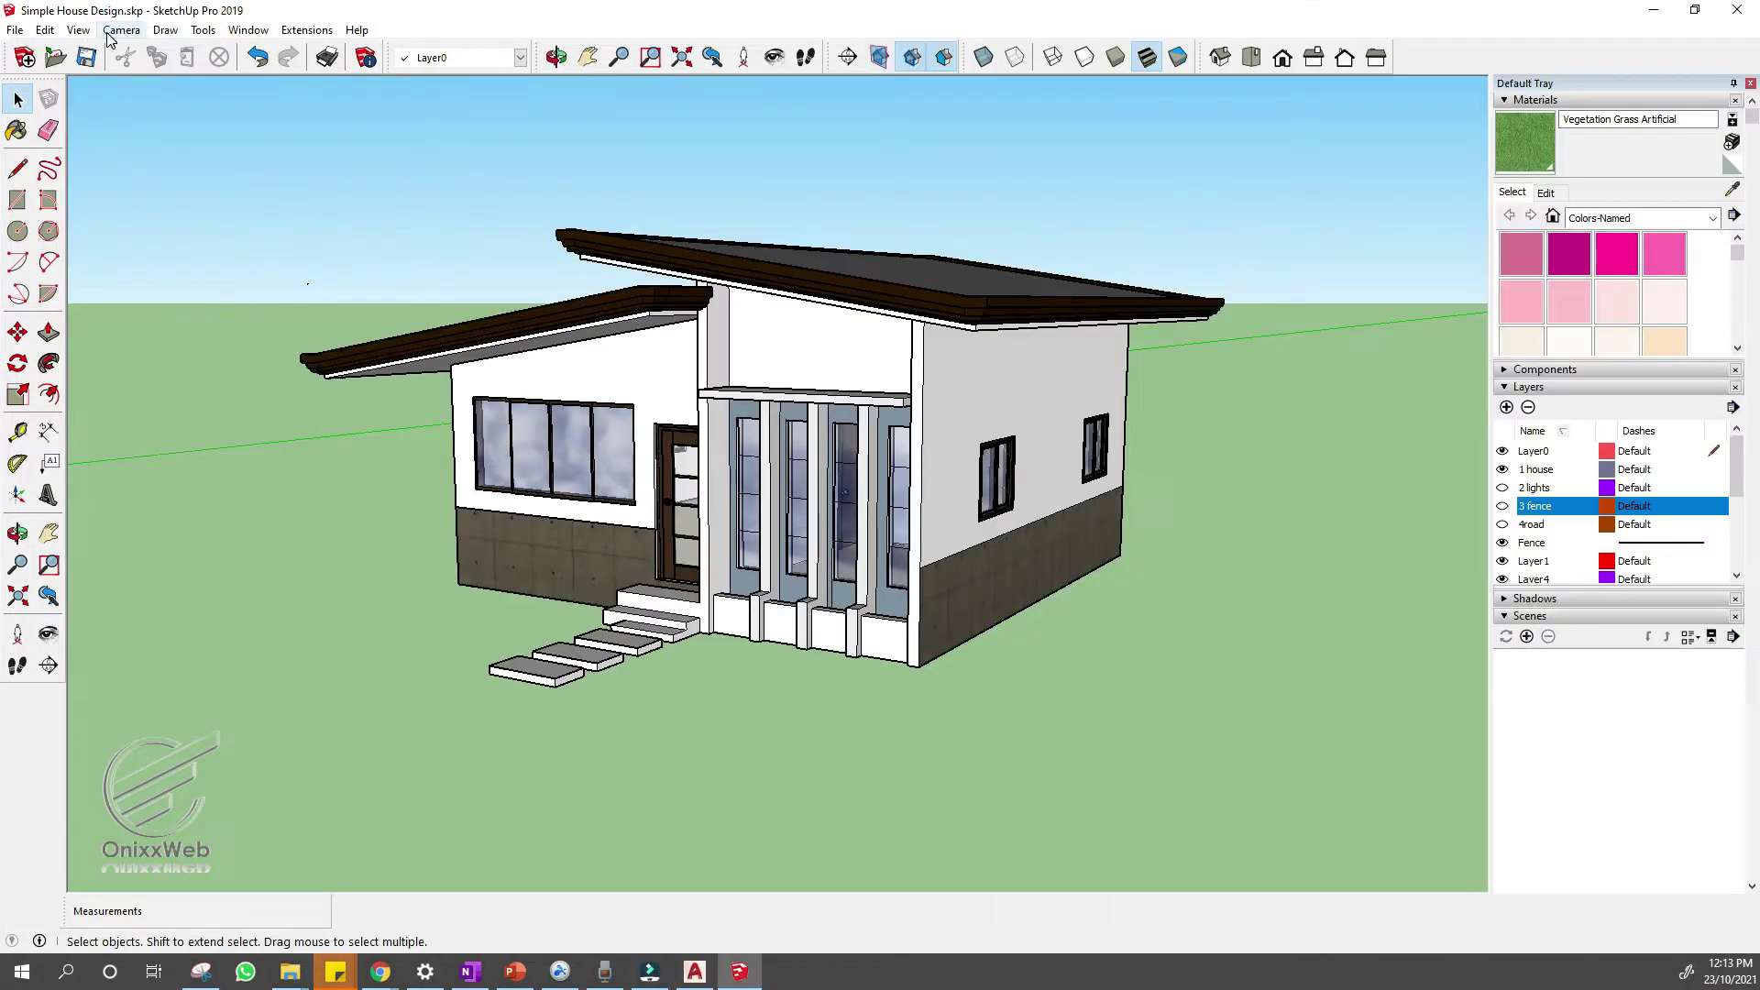
# - Set the camera to the Iso standard view and orbit to a lower angle facing the house's front corner
pyautogui.click(121, 29)
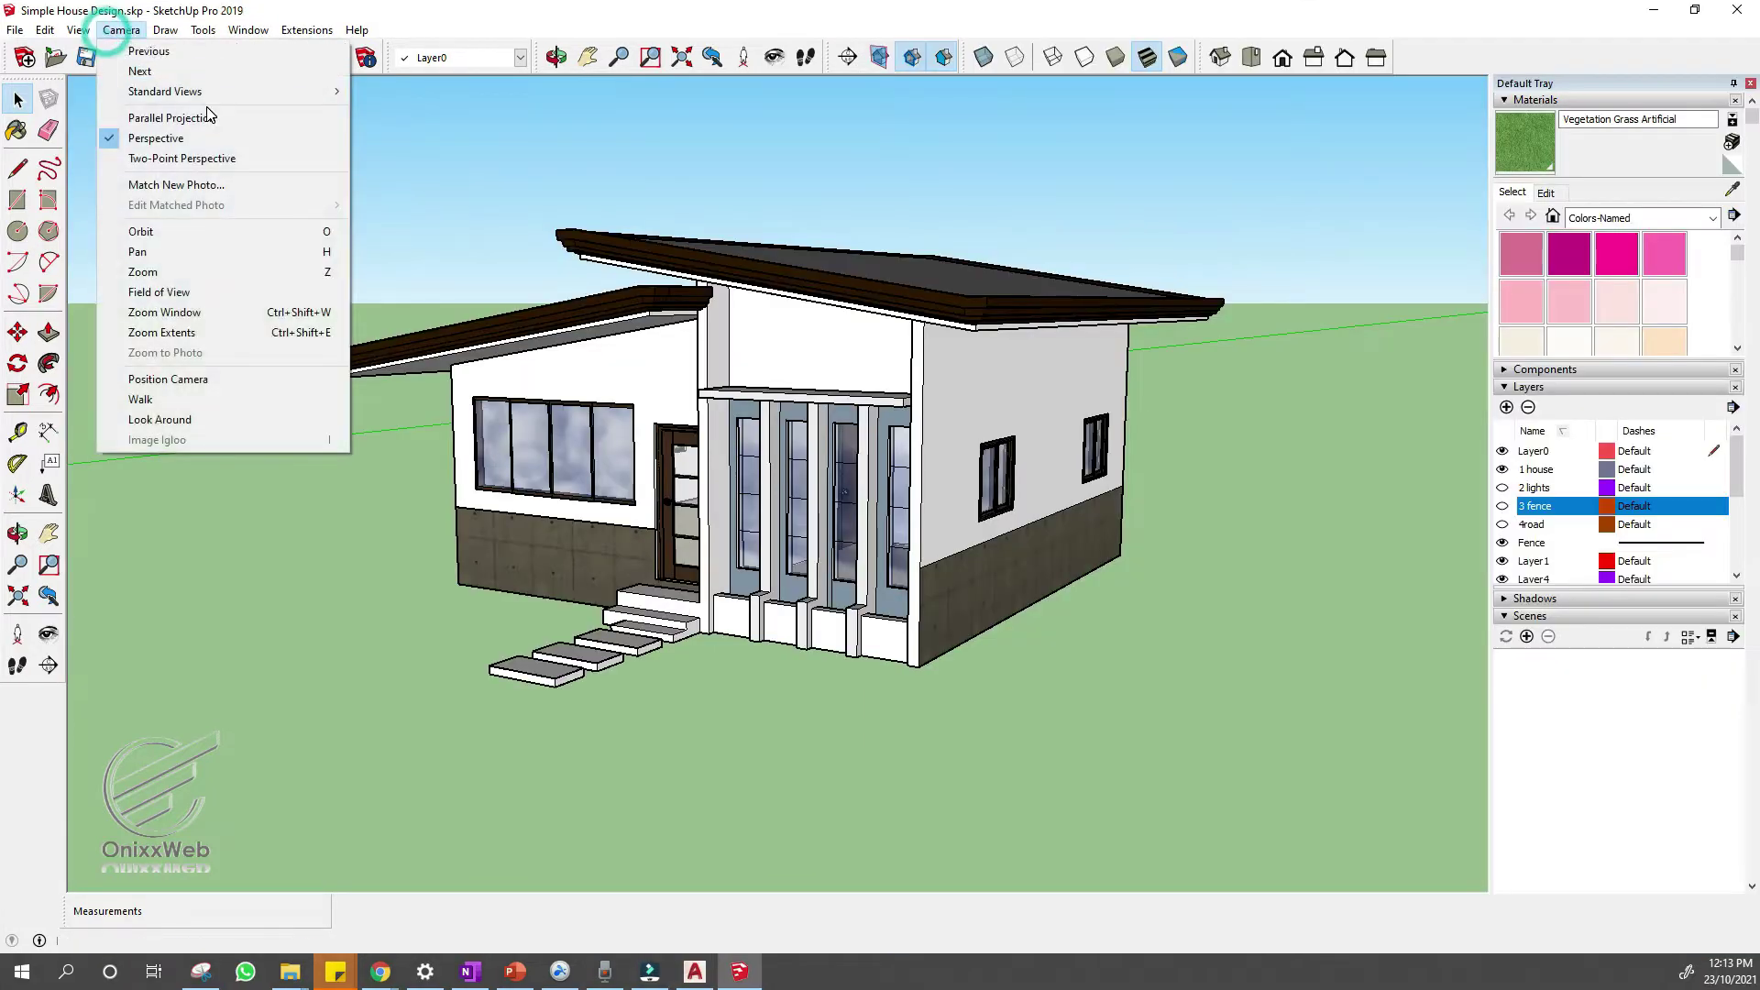
pyautogui.moveTo(229, 90)
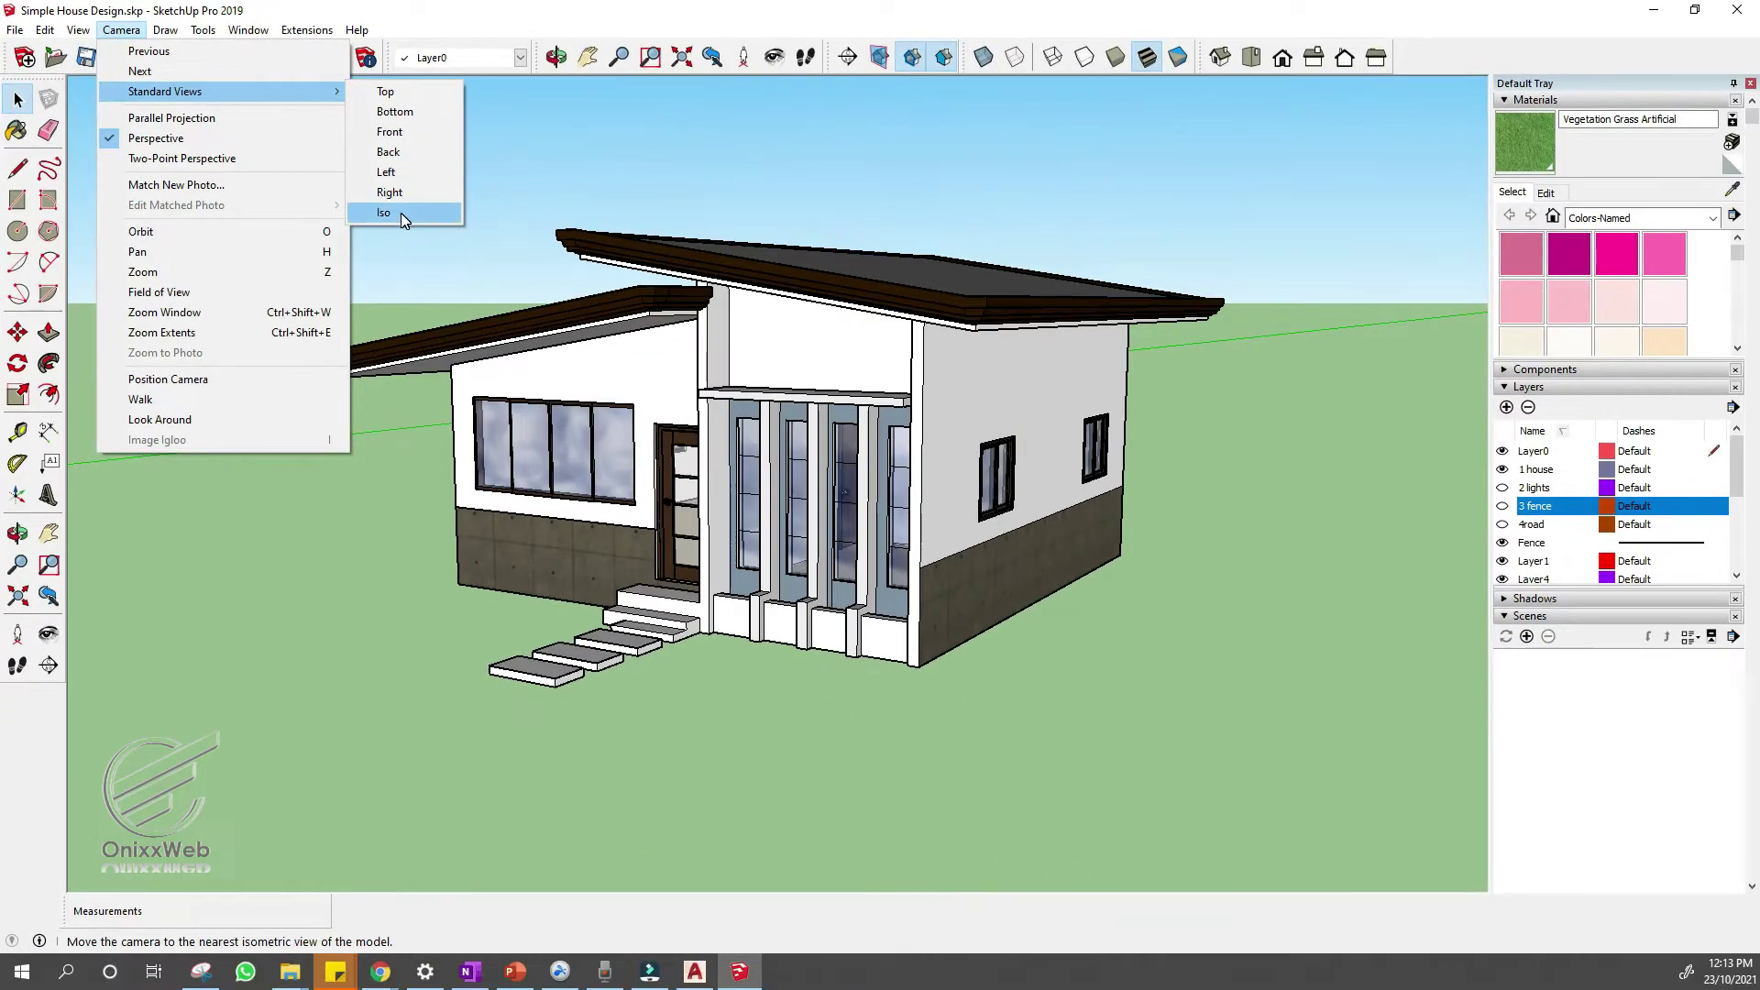
pyautogui.click(404, 215)
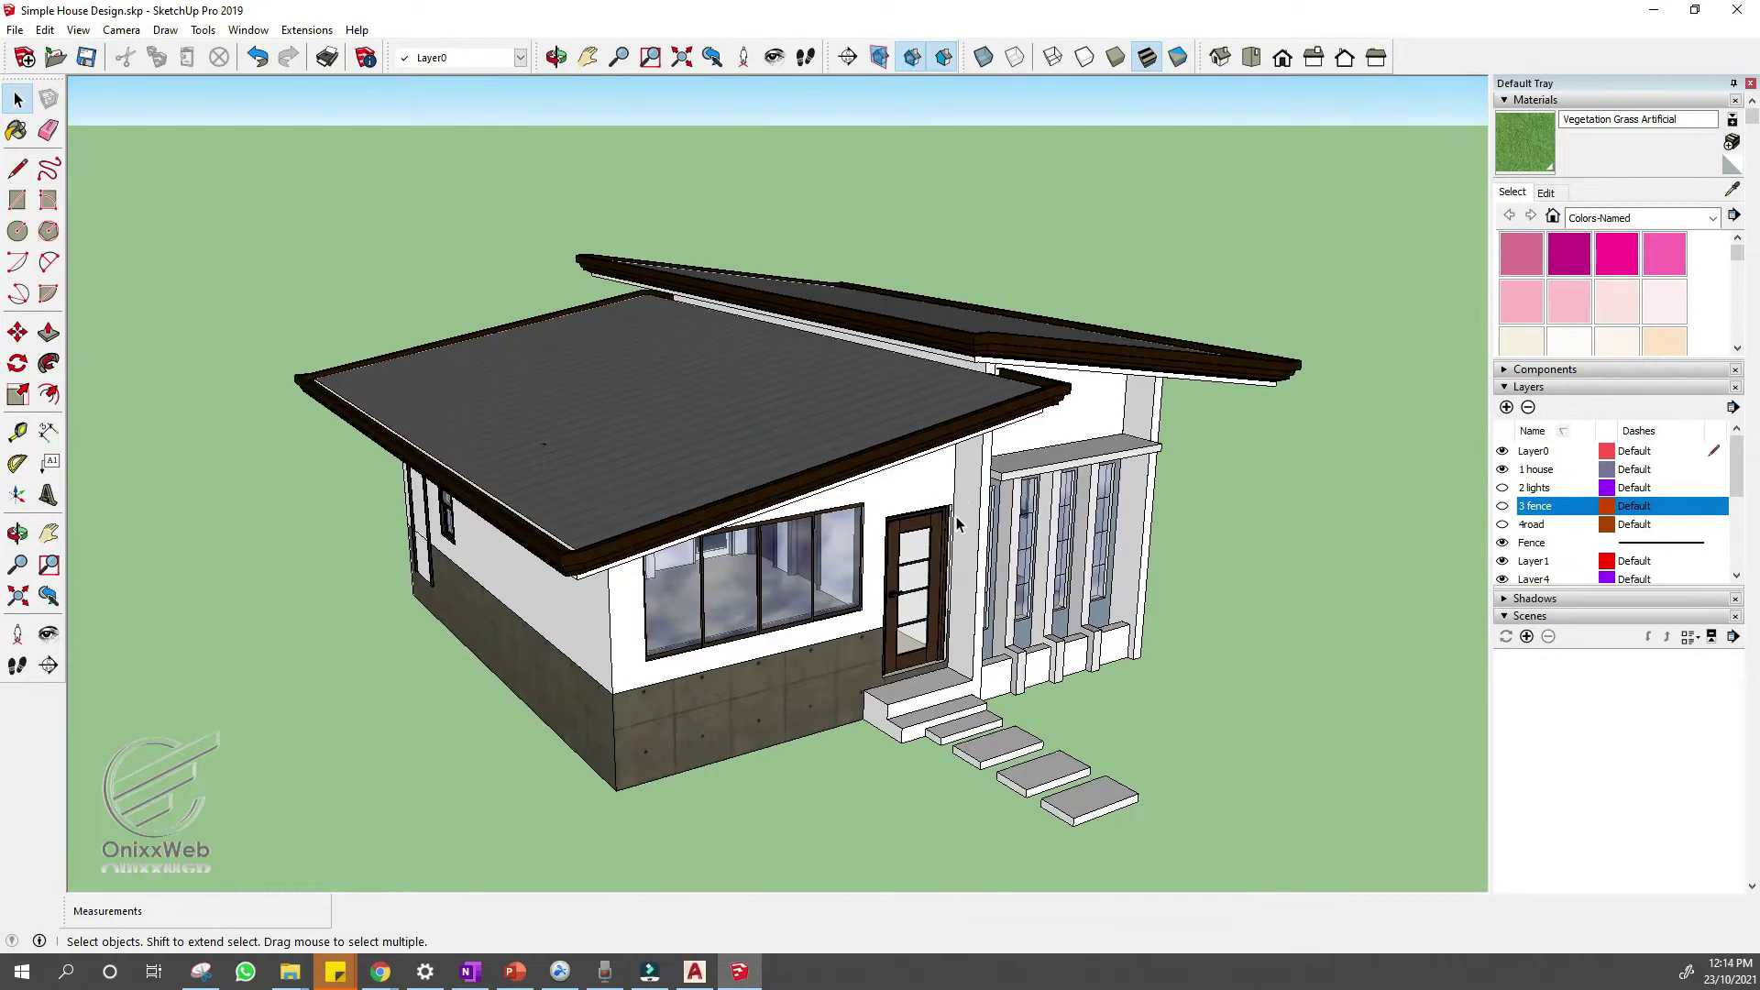
pyautogui.moveTo(926, 550); pyautogui.dragTo(951, 495, button='middle')
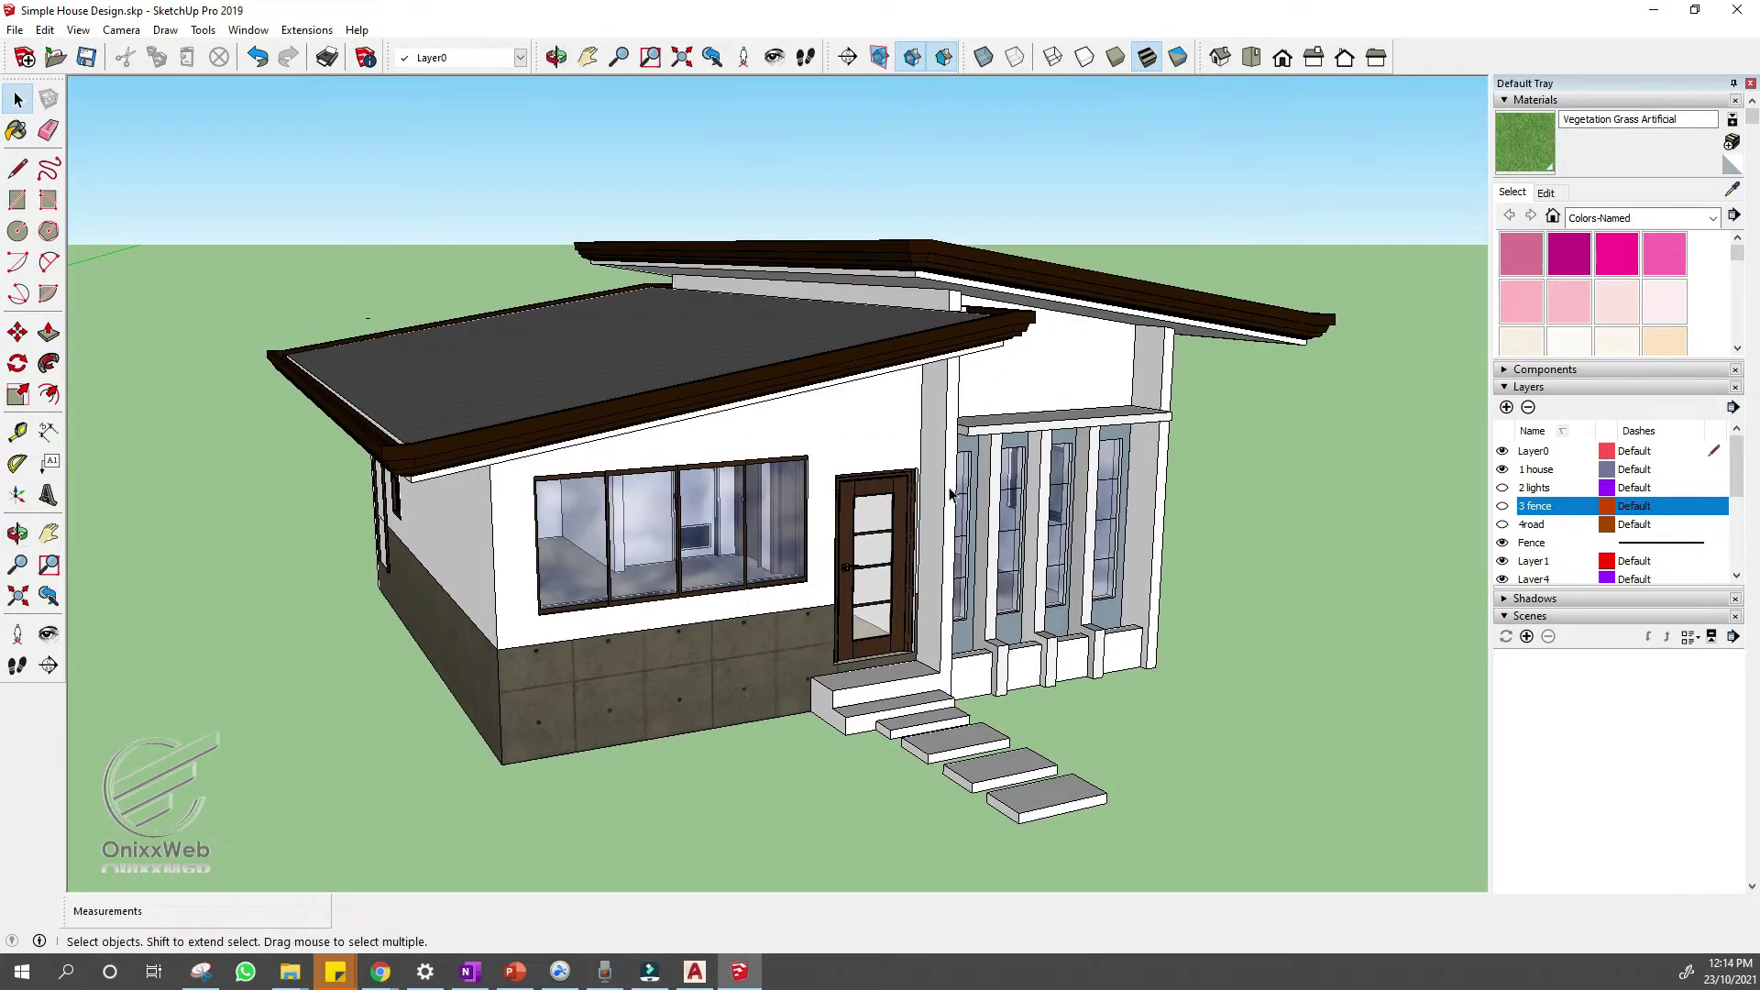
# - Save the current perspective view of the house as a new scene and recall it after zooming out
pyautogui.click(78, 30)
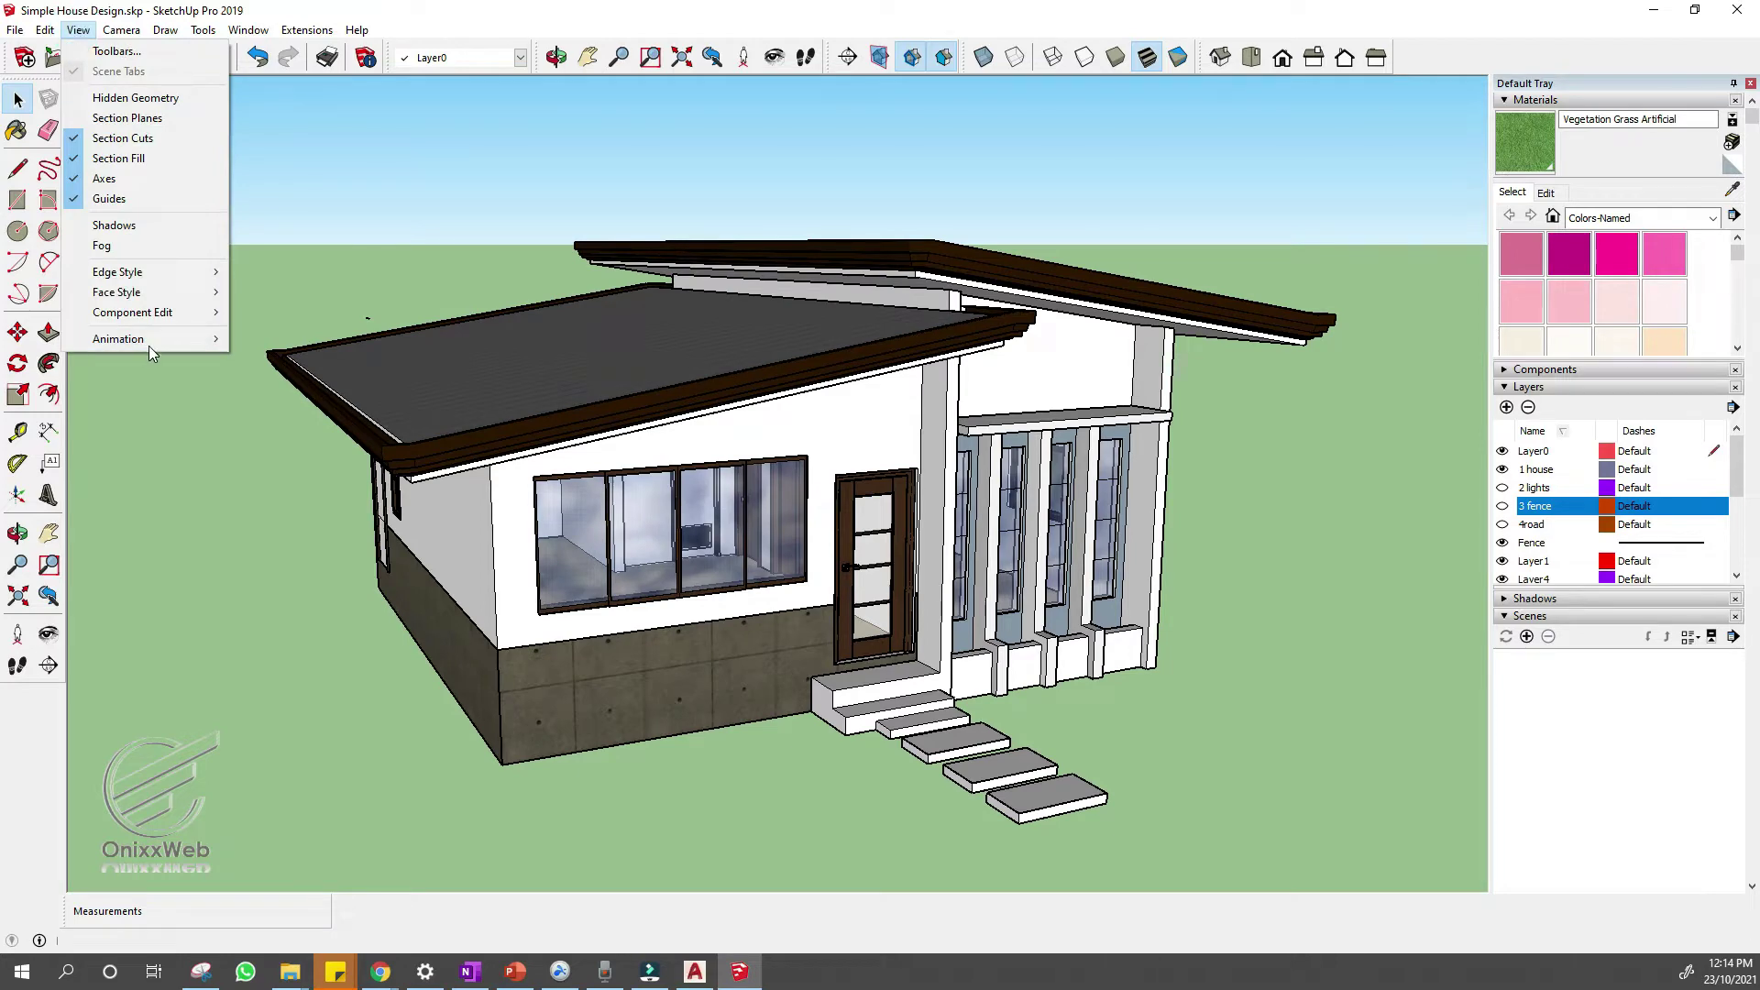
pyautogui.moveTo(174, 341)
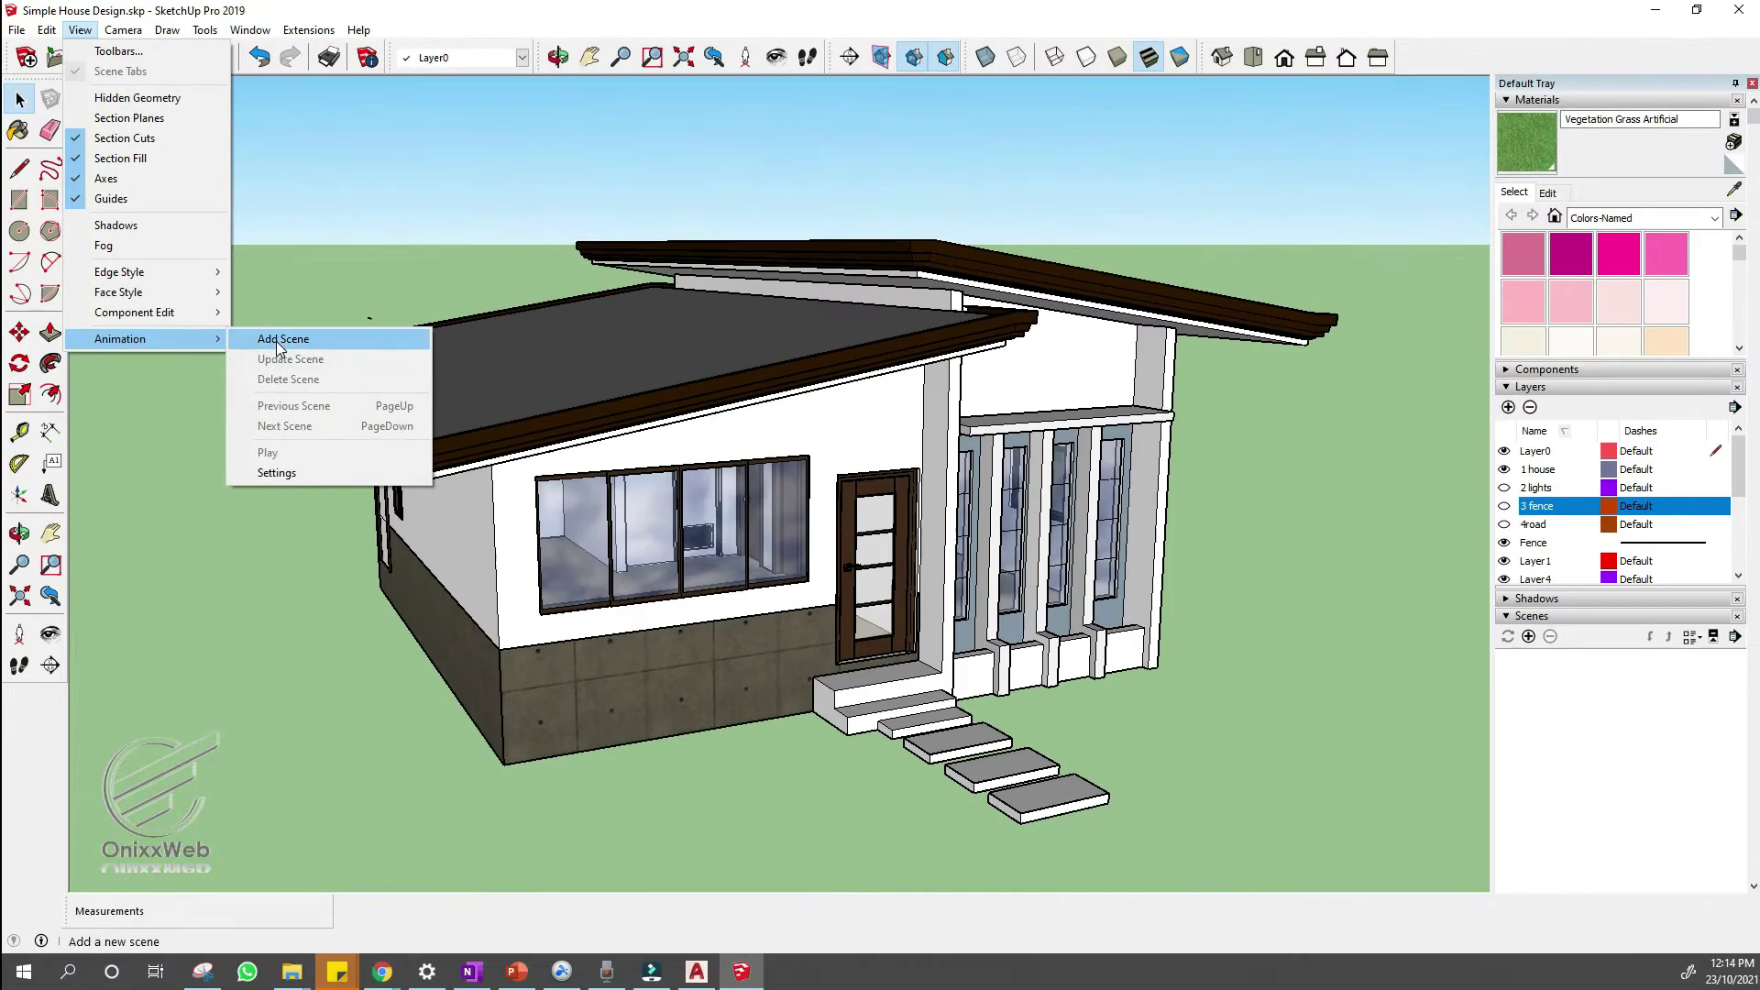
pyautogui.click(280, 341)
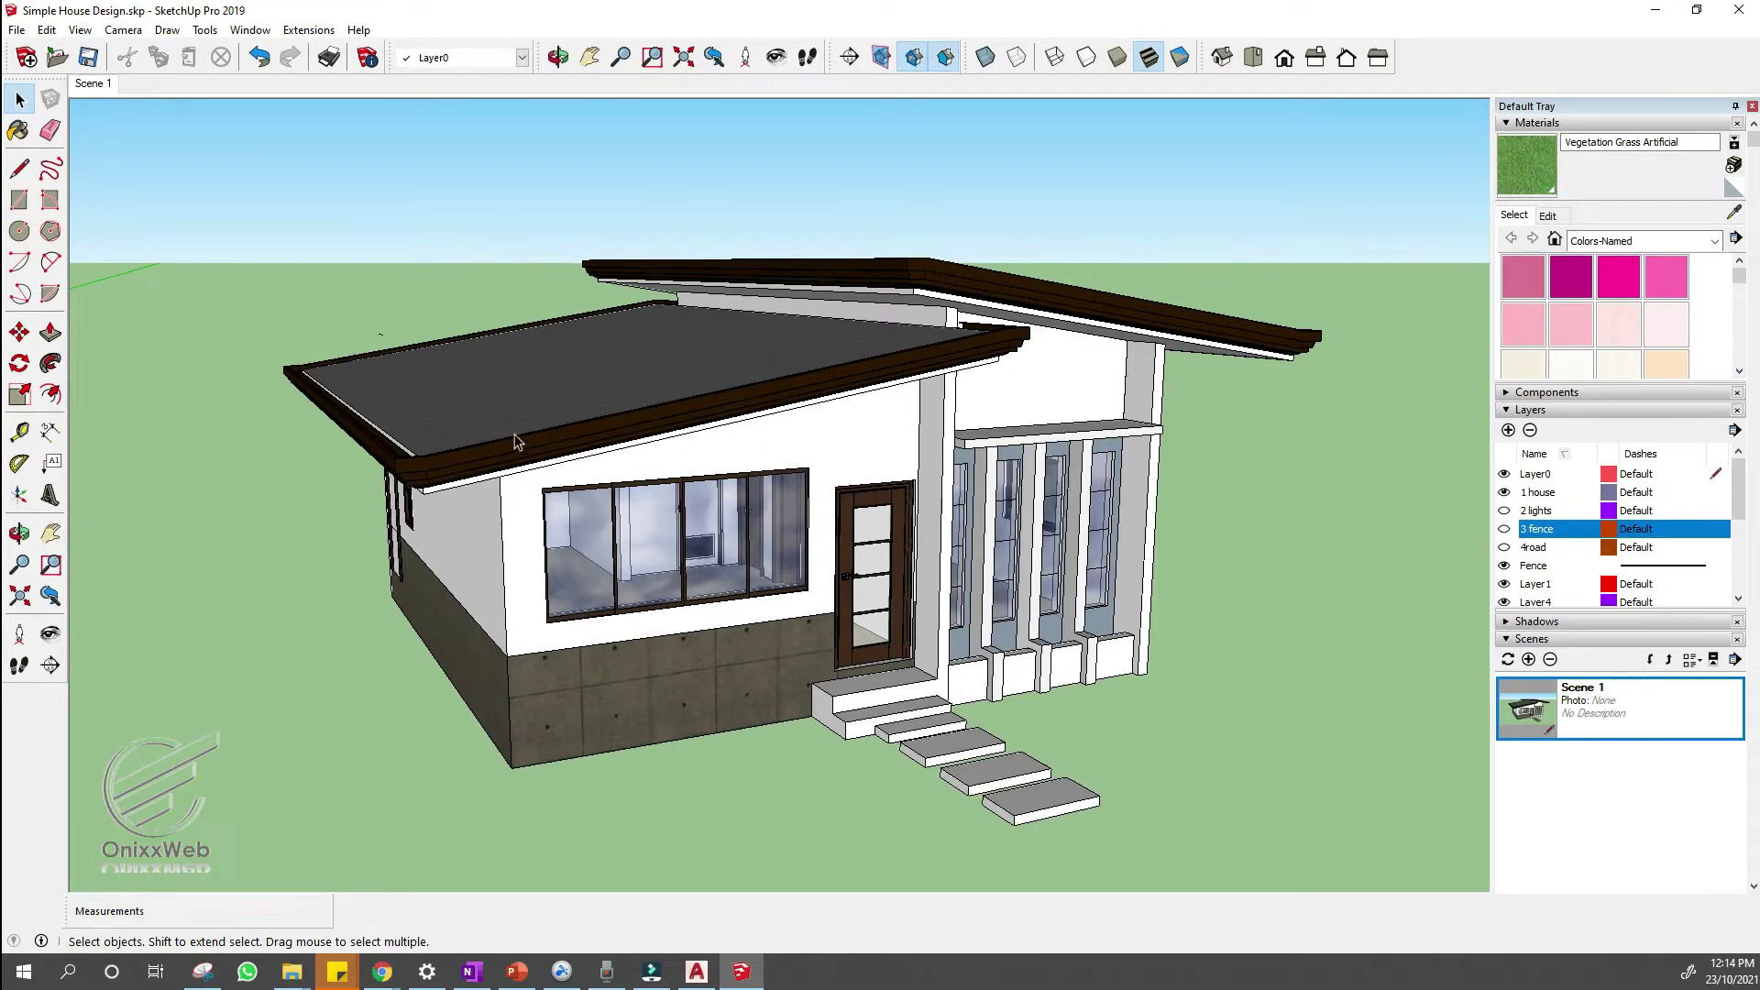
pyautogui.scroll(-1, 503, 365)
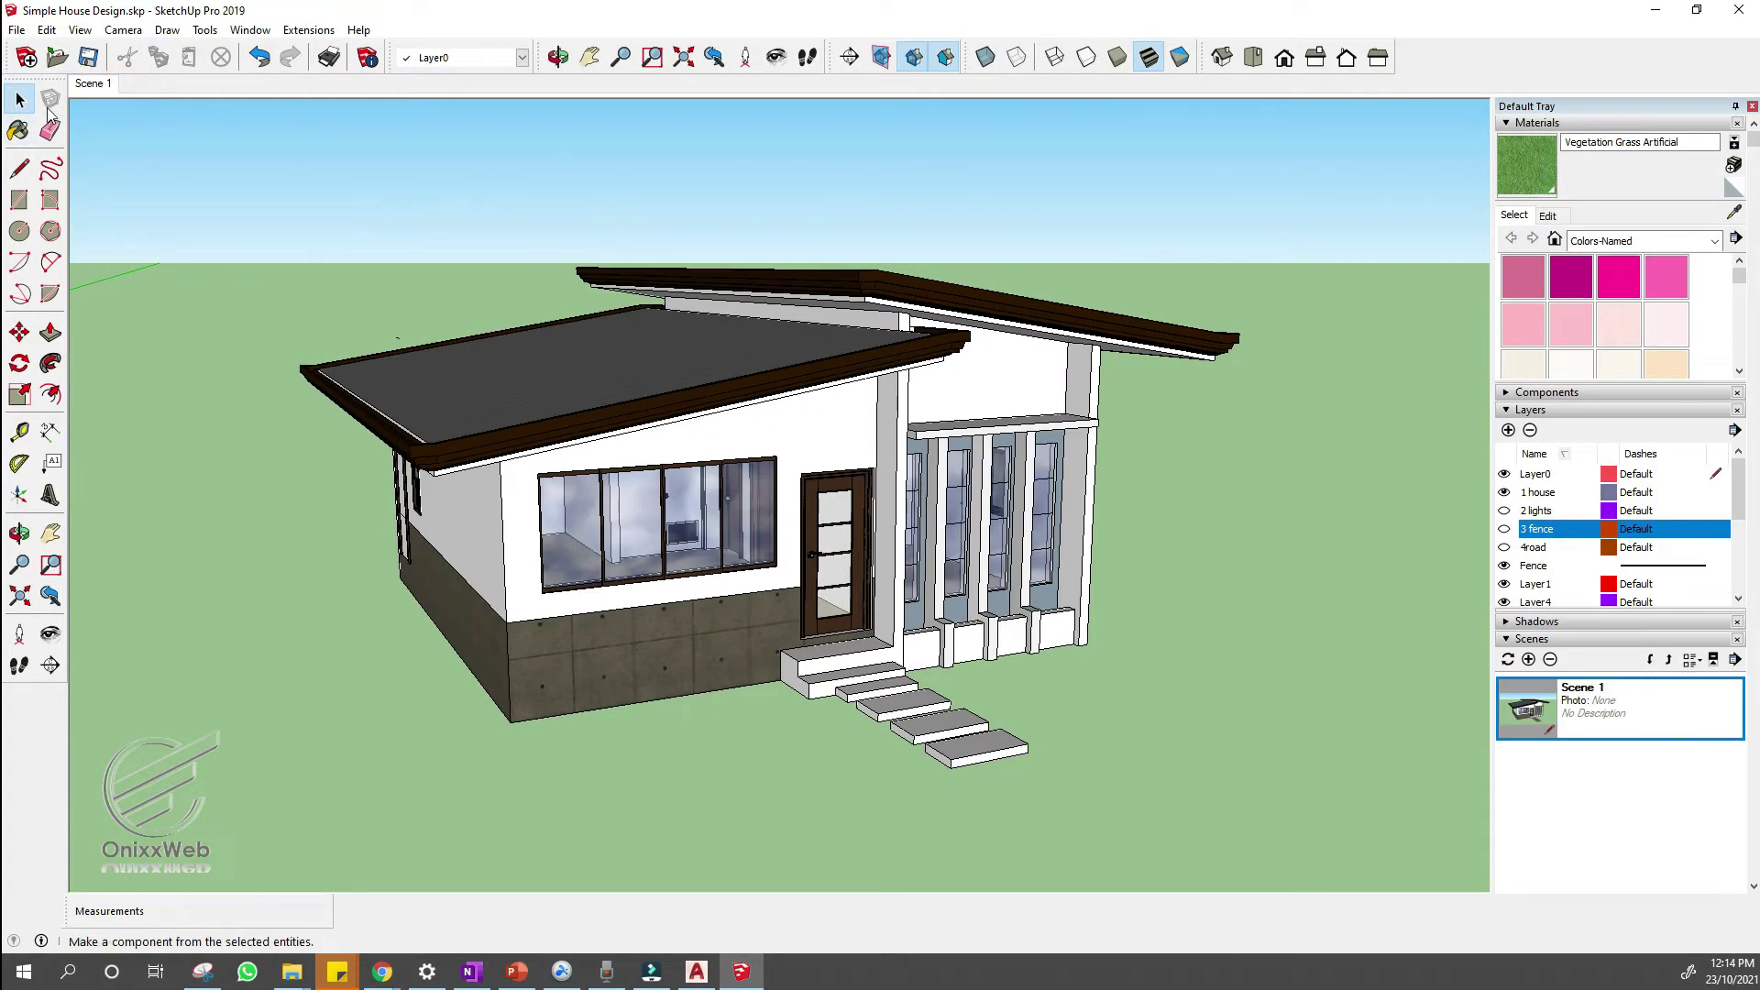
pyautogui.click(86, 88)
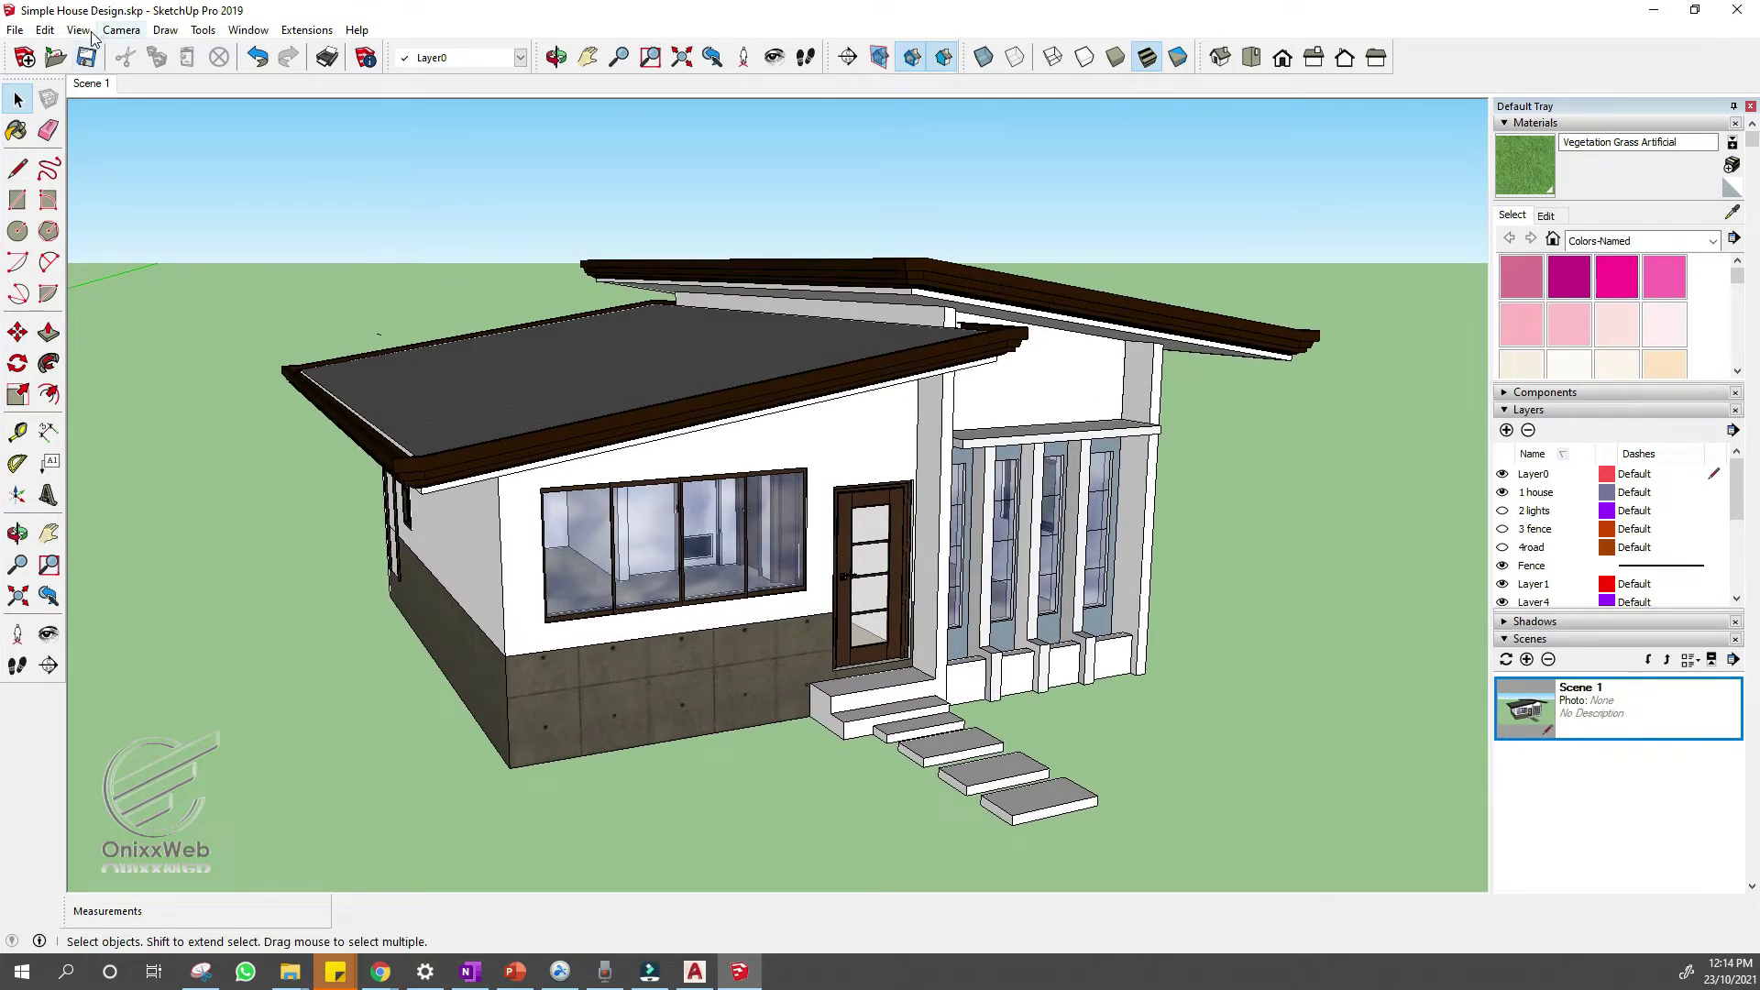
# - Switch the camera to Parallel Projection and look at the house from the front and at an angle
pyautogui.click(121, 31)
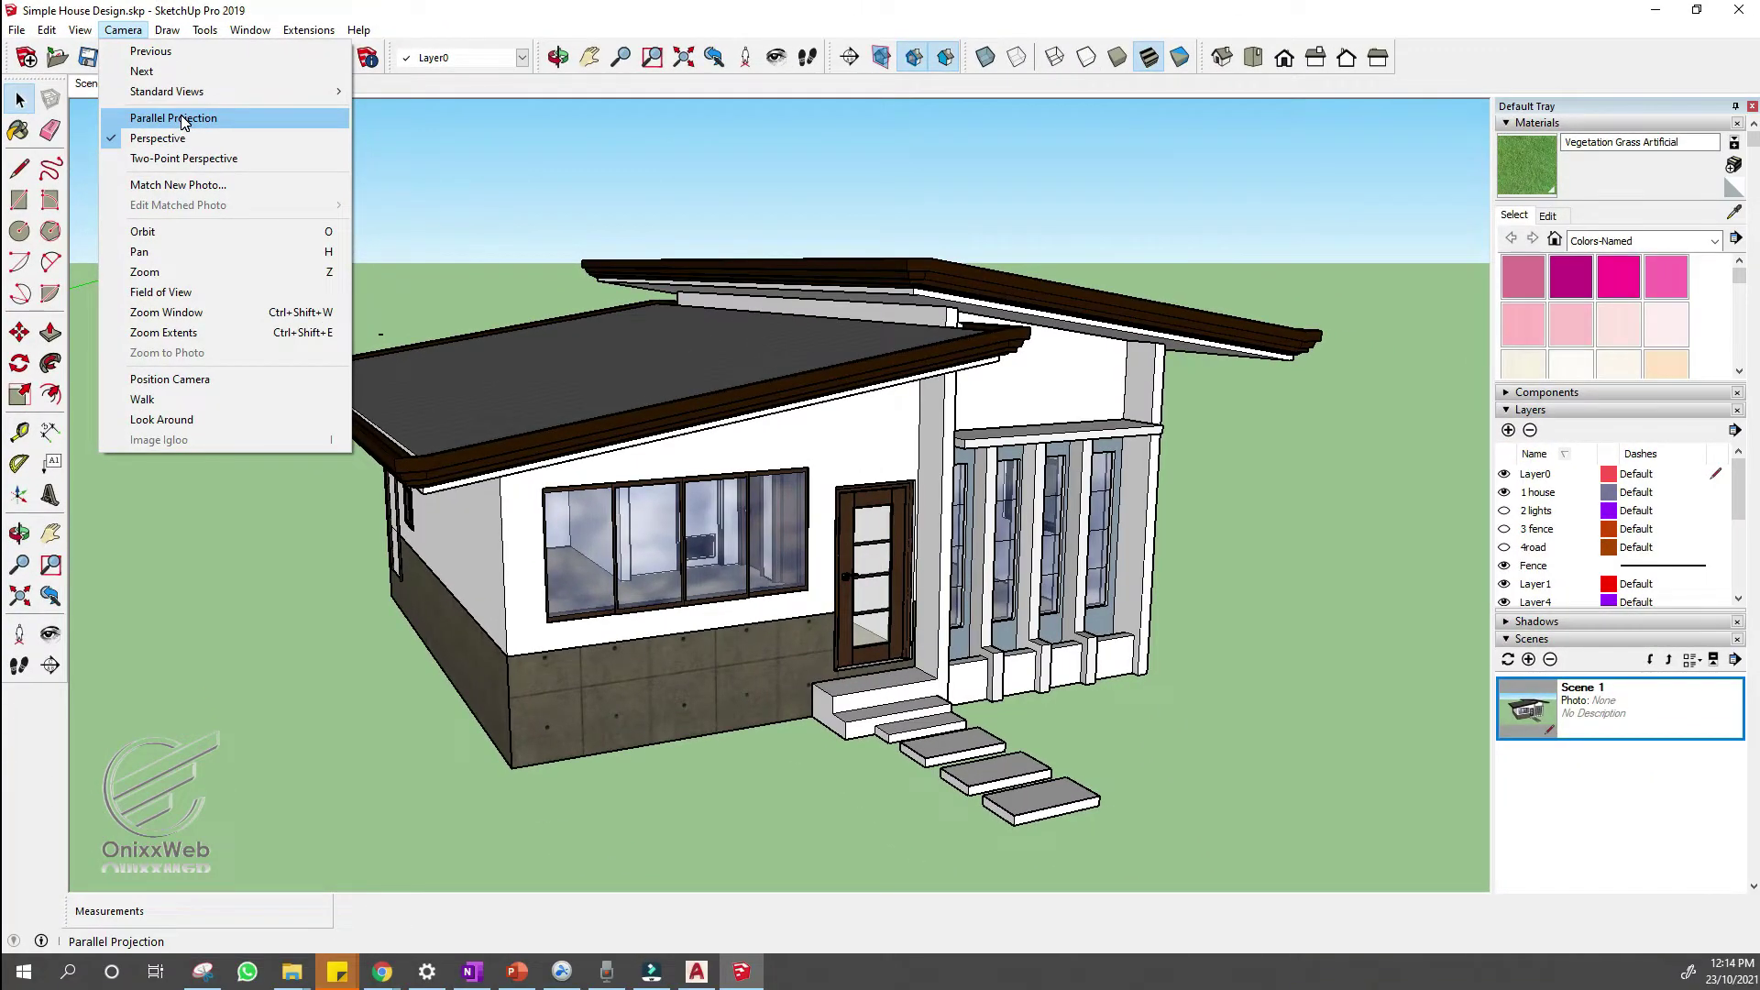
pyautogui.click(184, 119)
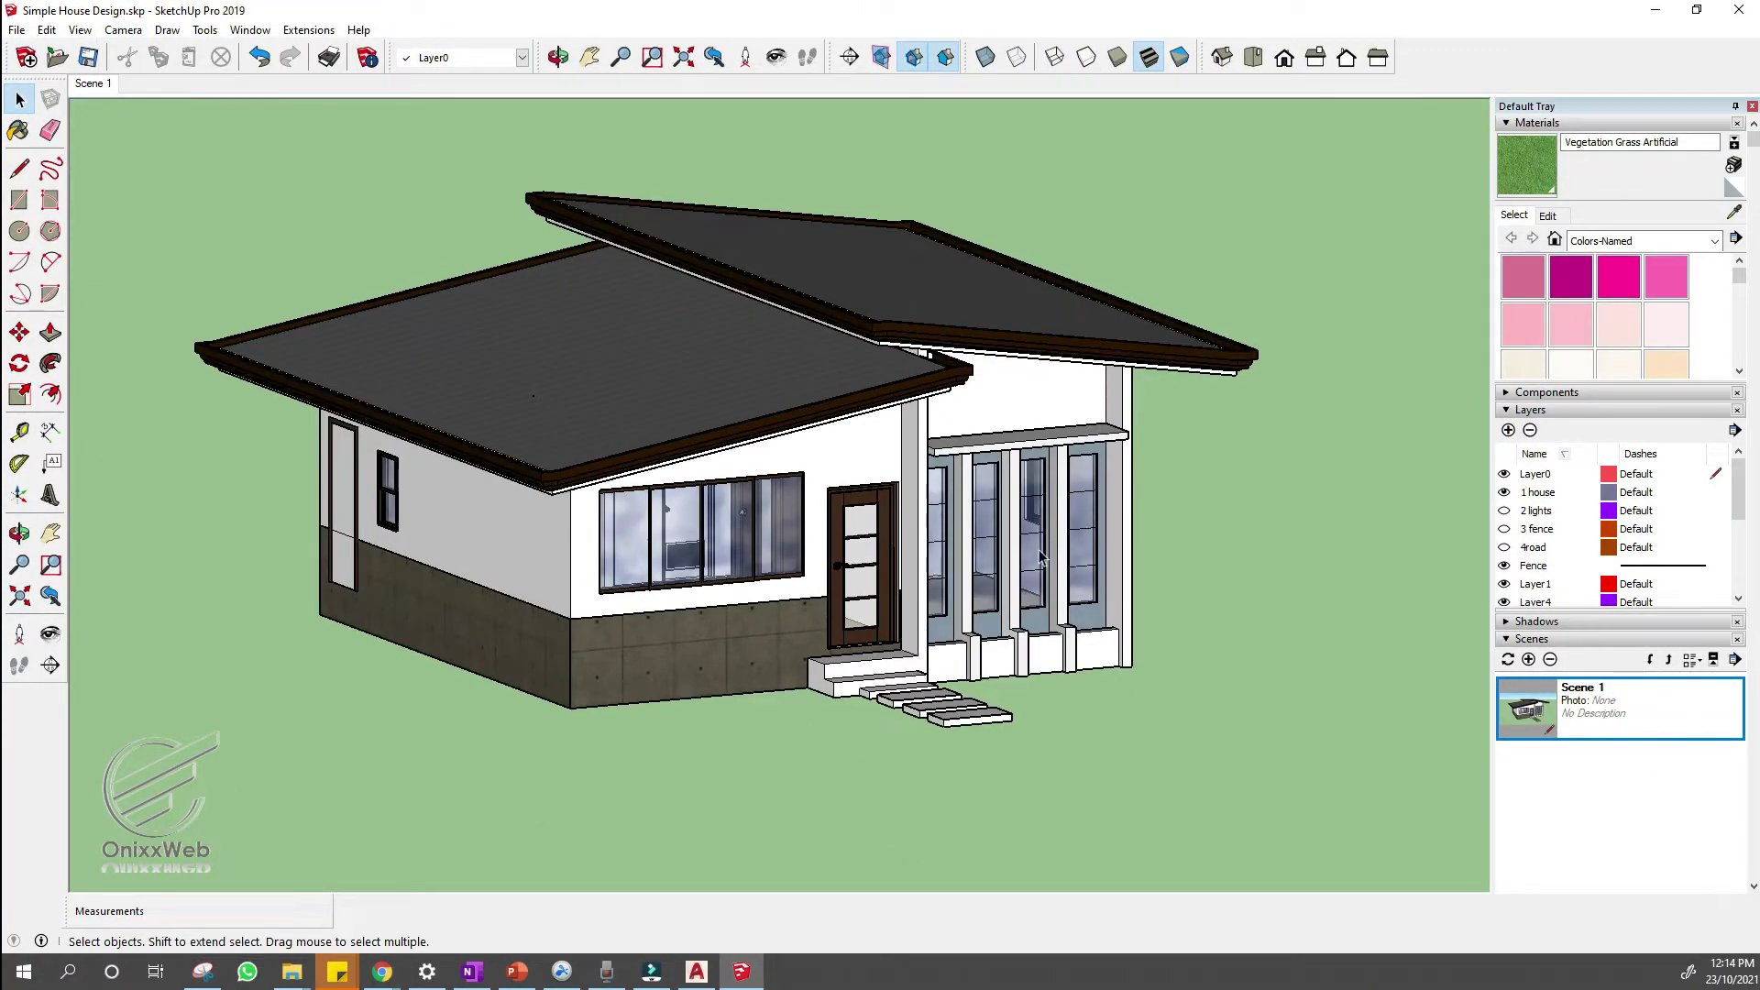
pyautogui.press('o')
pyautogui.press('F3')
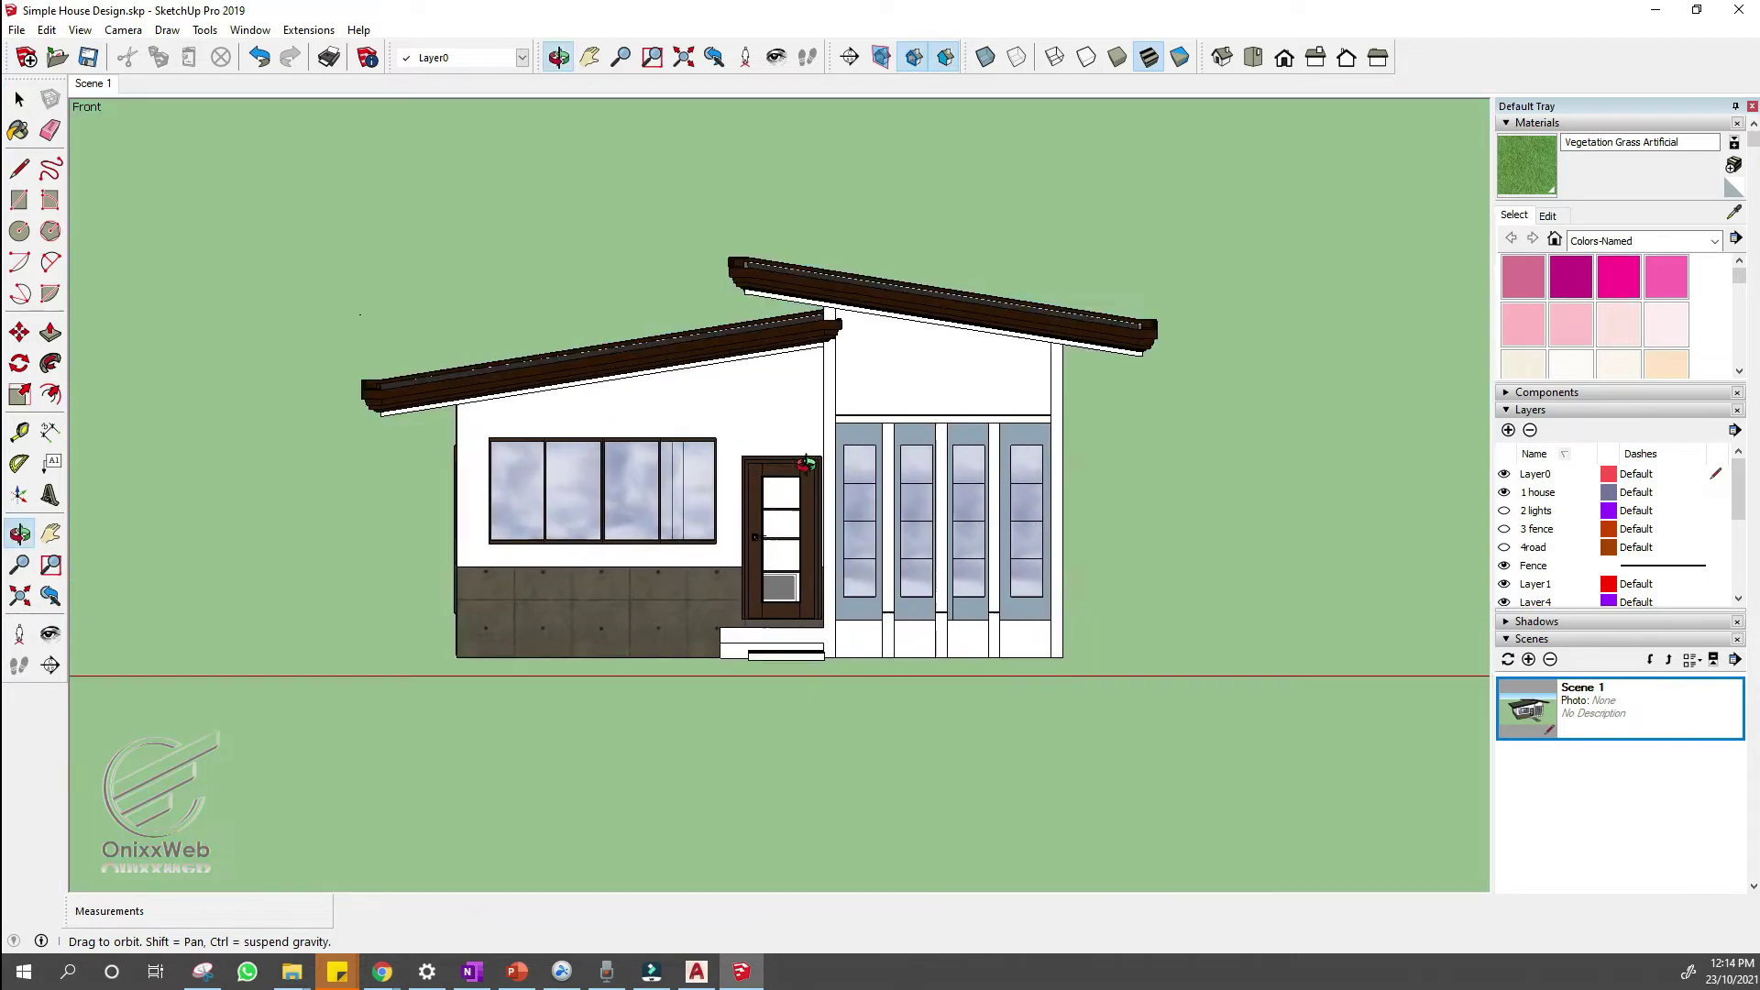
pyautogui.moveTo(806, 465); pyautogui.dragTo(935, 537)
pyautogui.press('space')
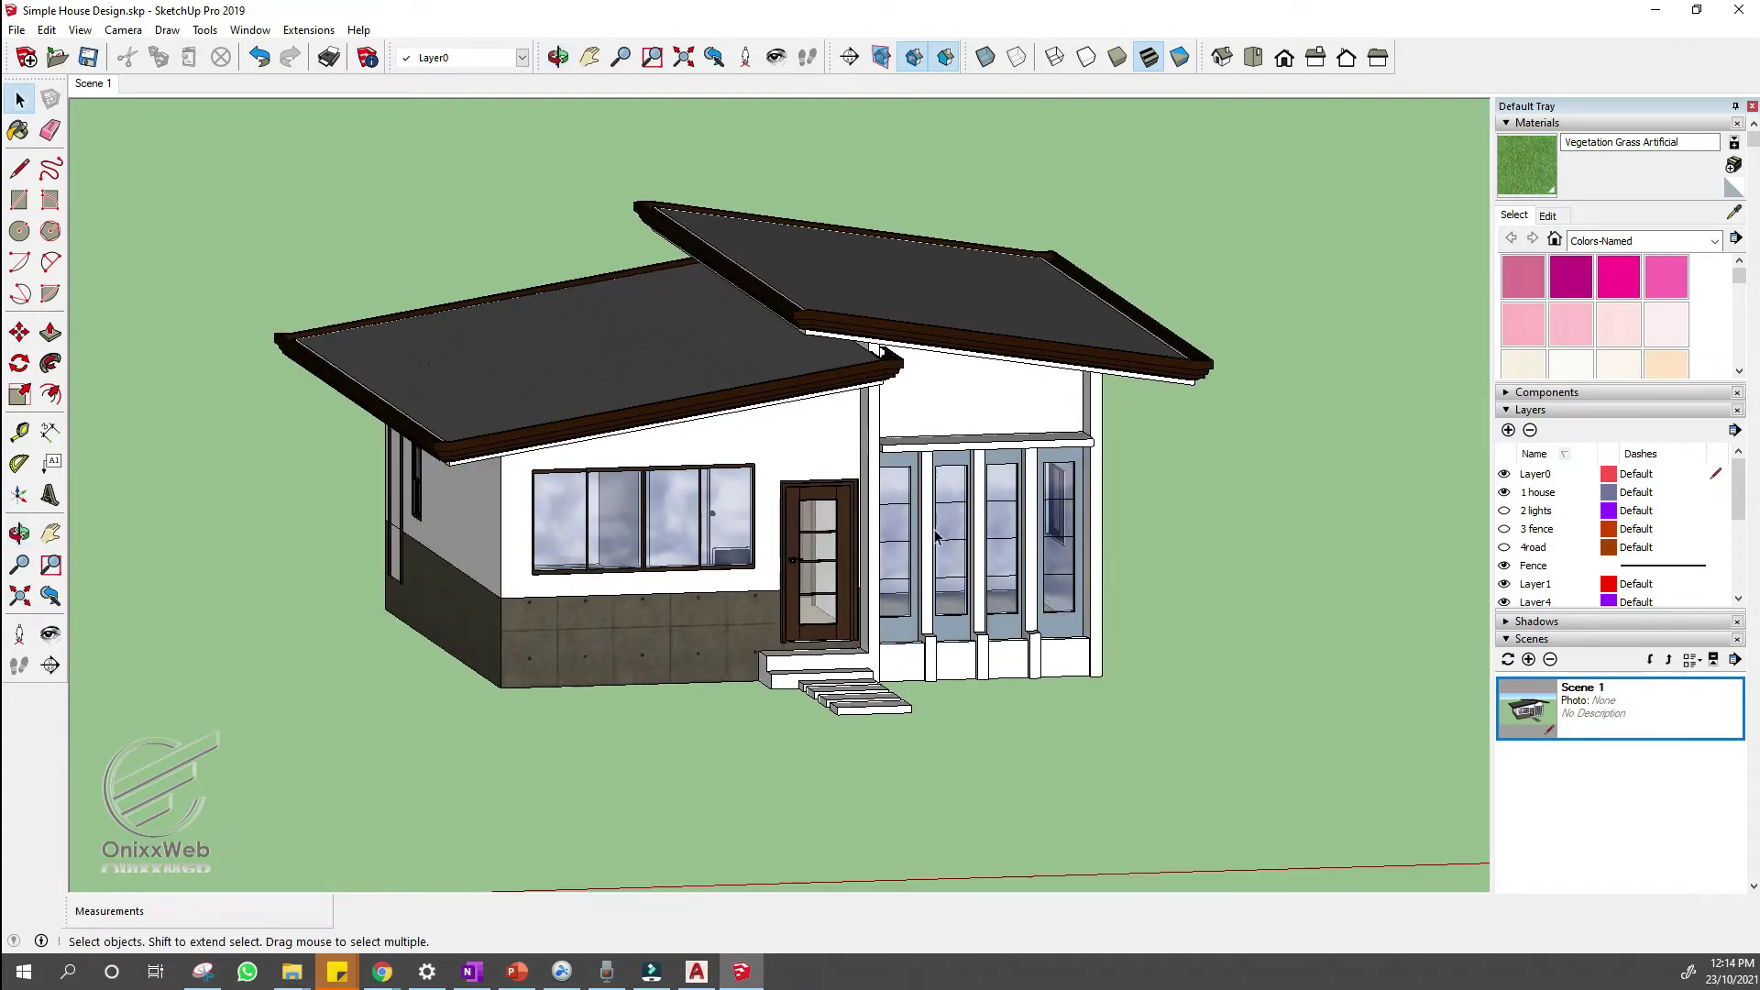
pyautogui.moveTo(1022, 500); pyautogui.dragTo(976, 513, button='middle')
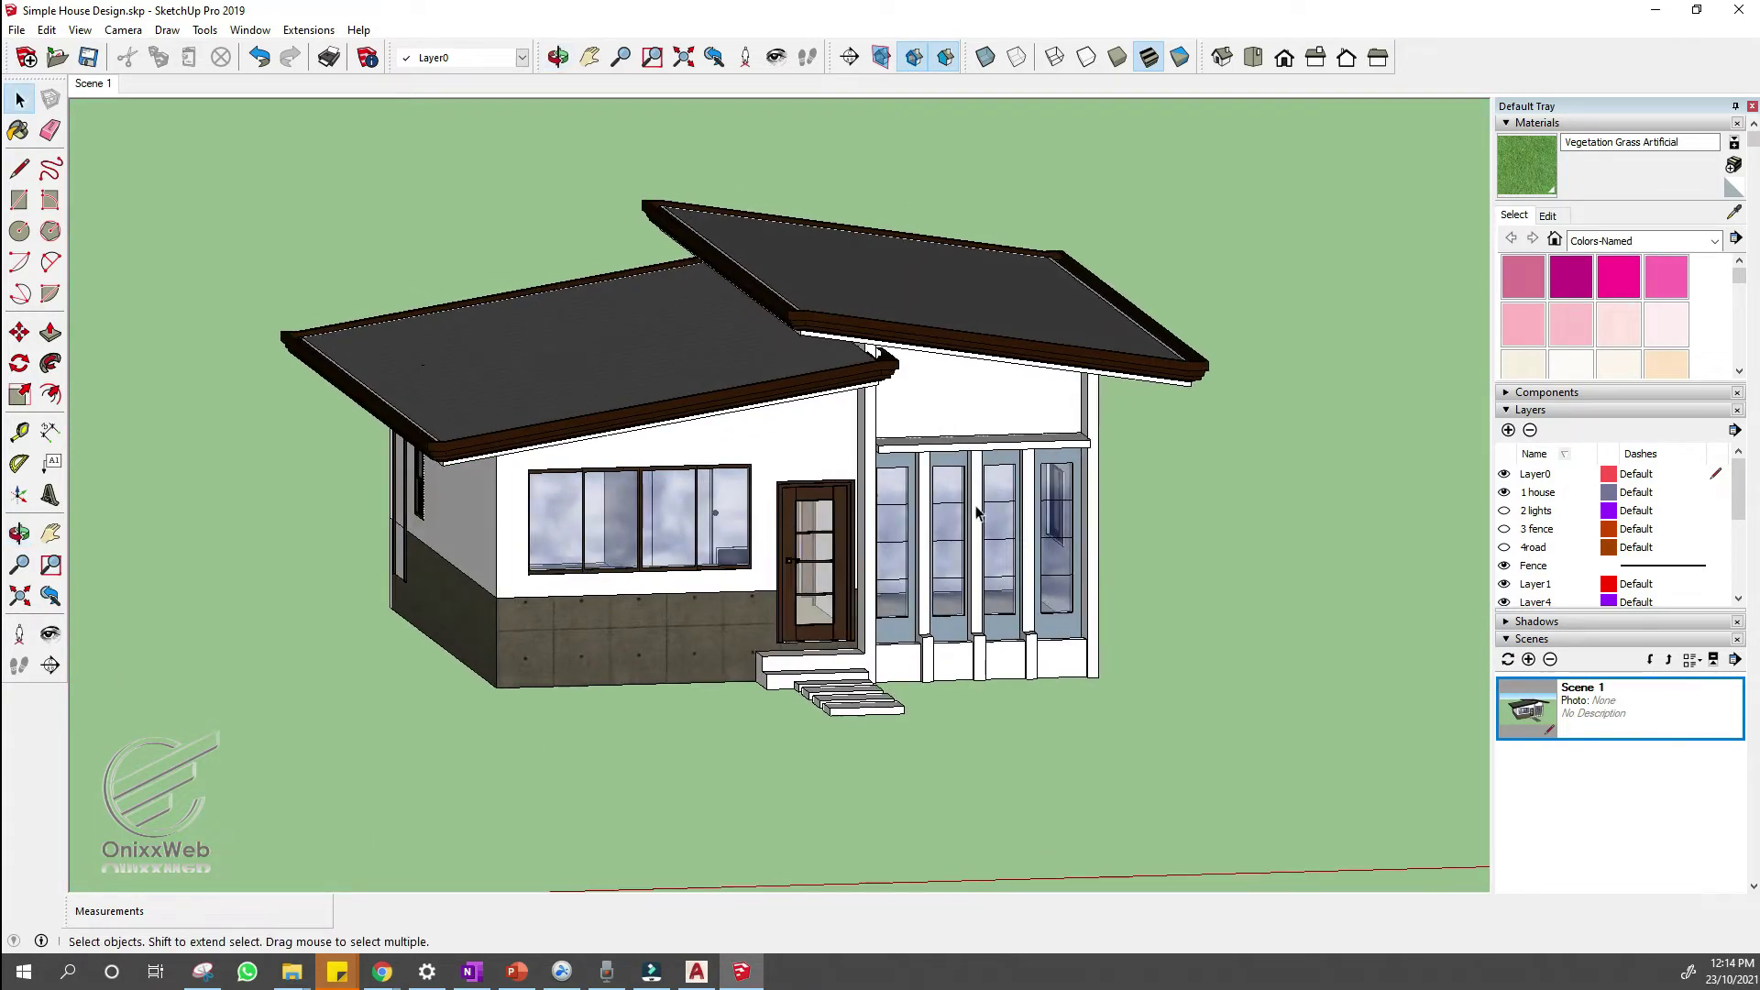
# - Set the camera to the Front standard view and add a scene of it after Scene 1
pyautogui.click(123, 30)
pyautogui.moveTo(193, 96)
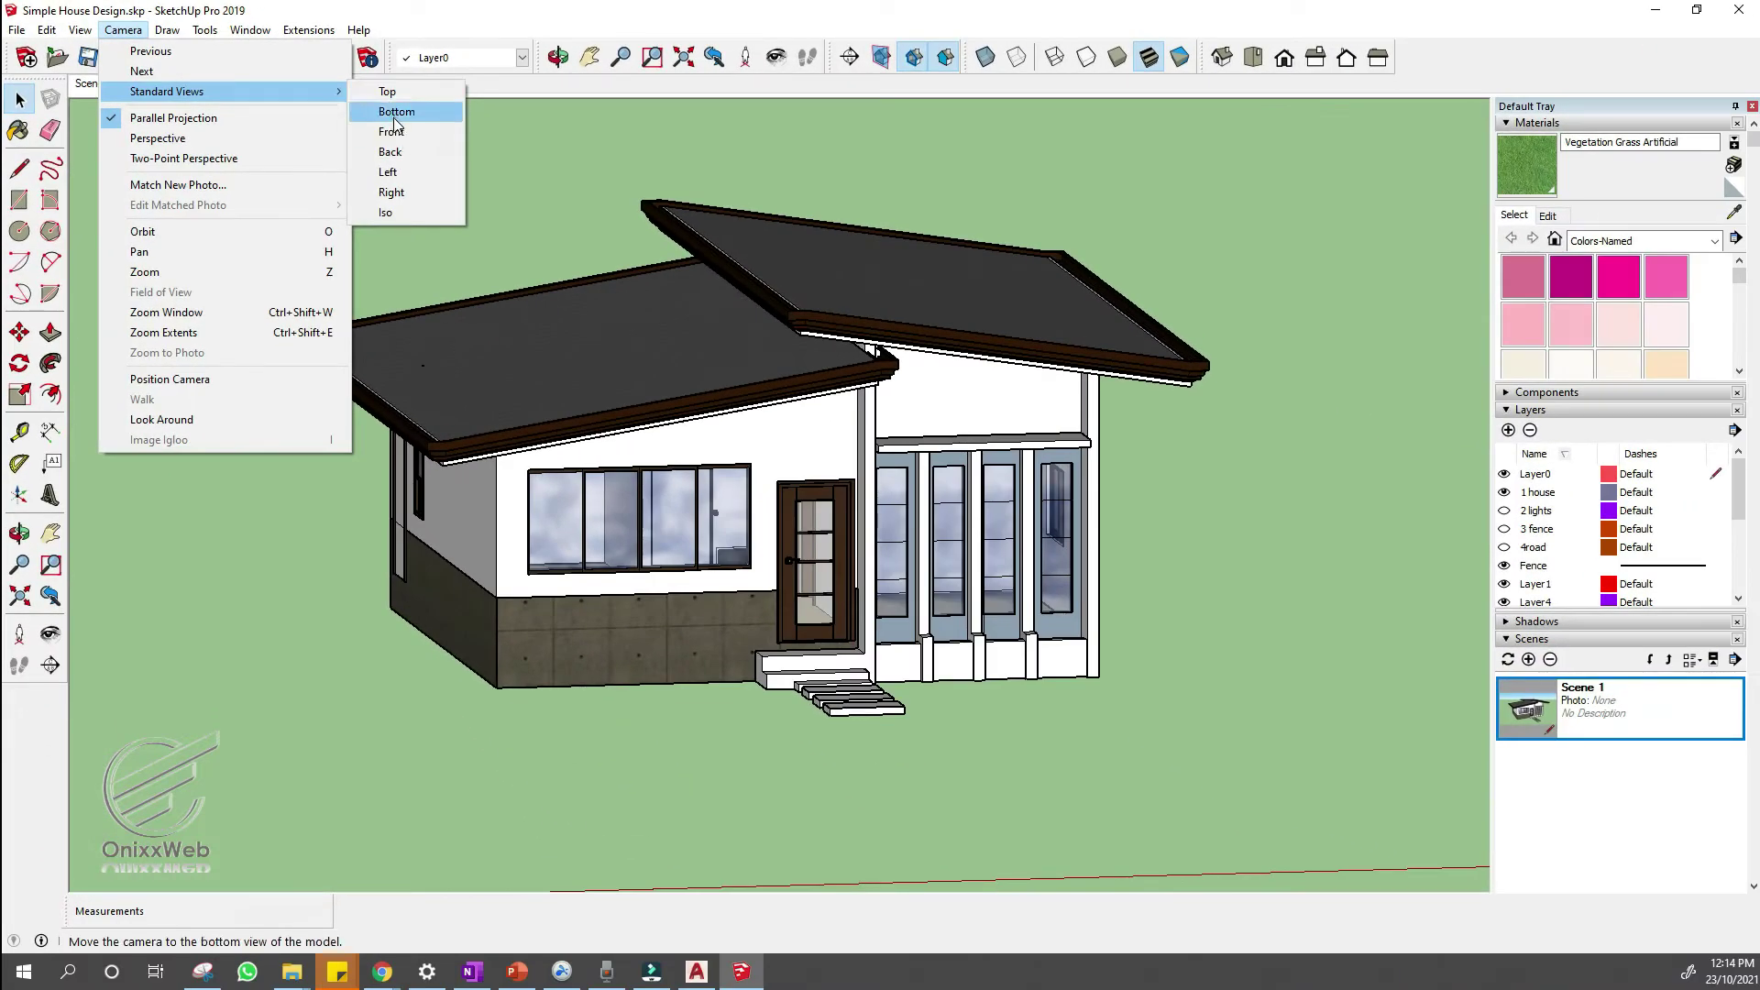
pyautogui.click(394, 134)
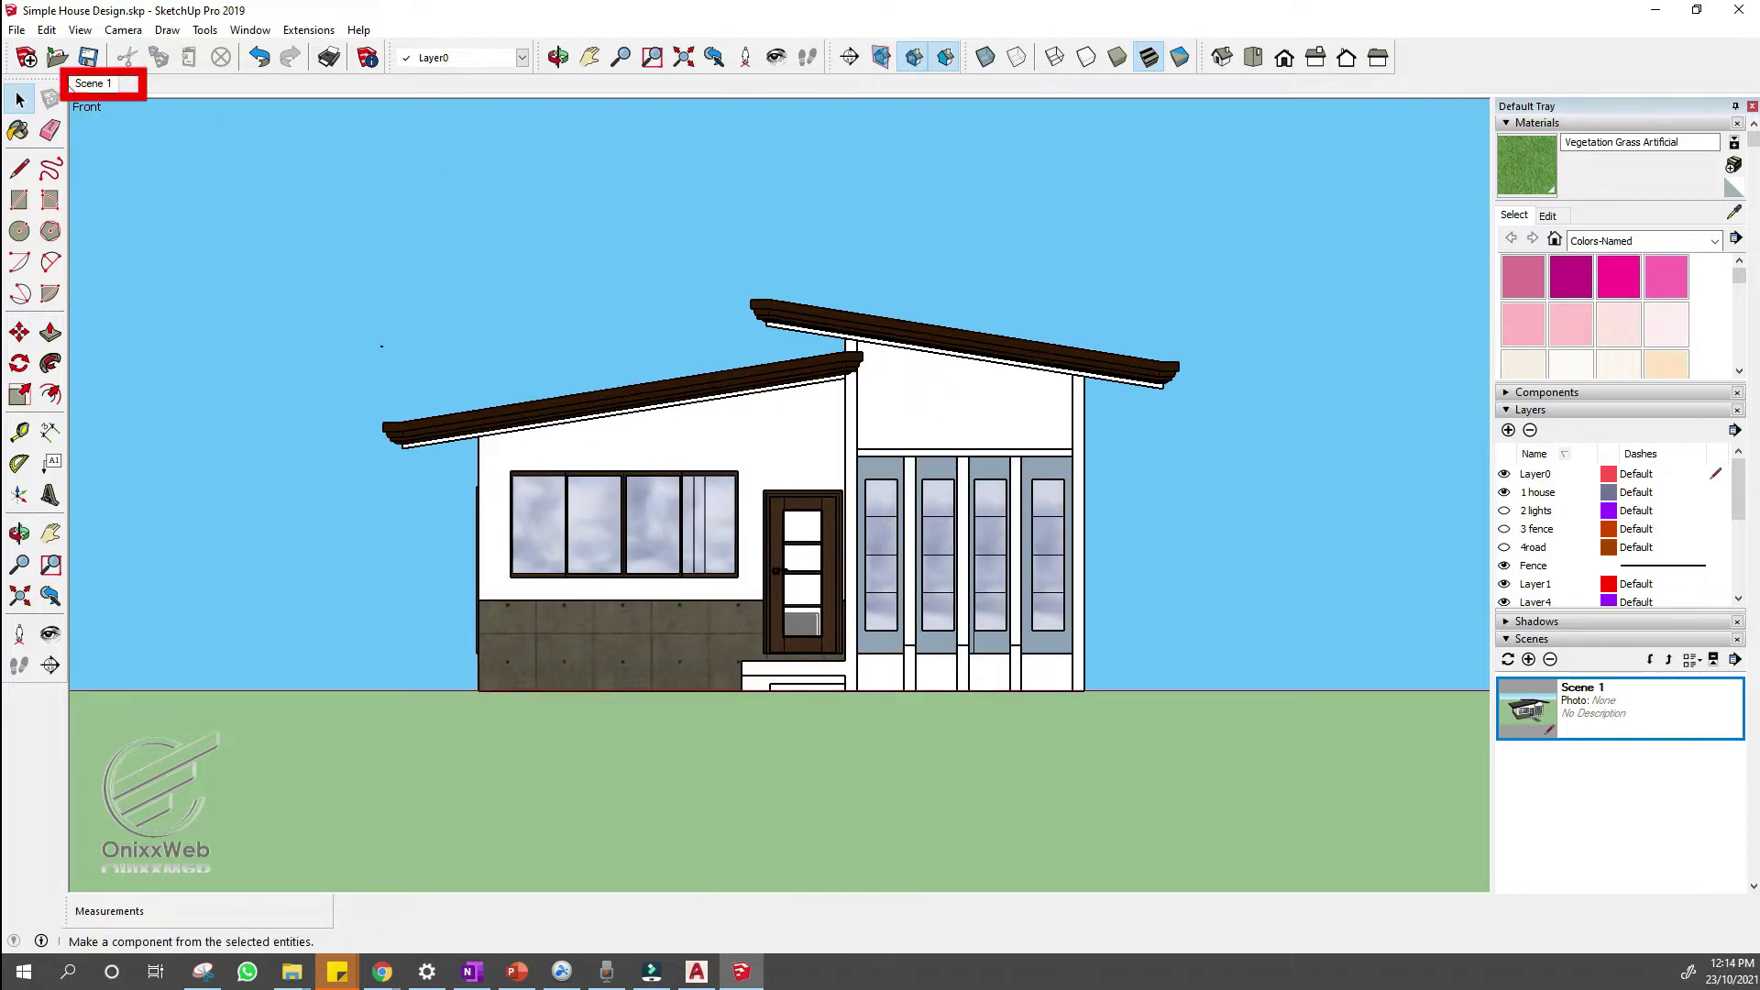
pyautogui.rightClick(86, 85)
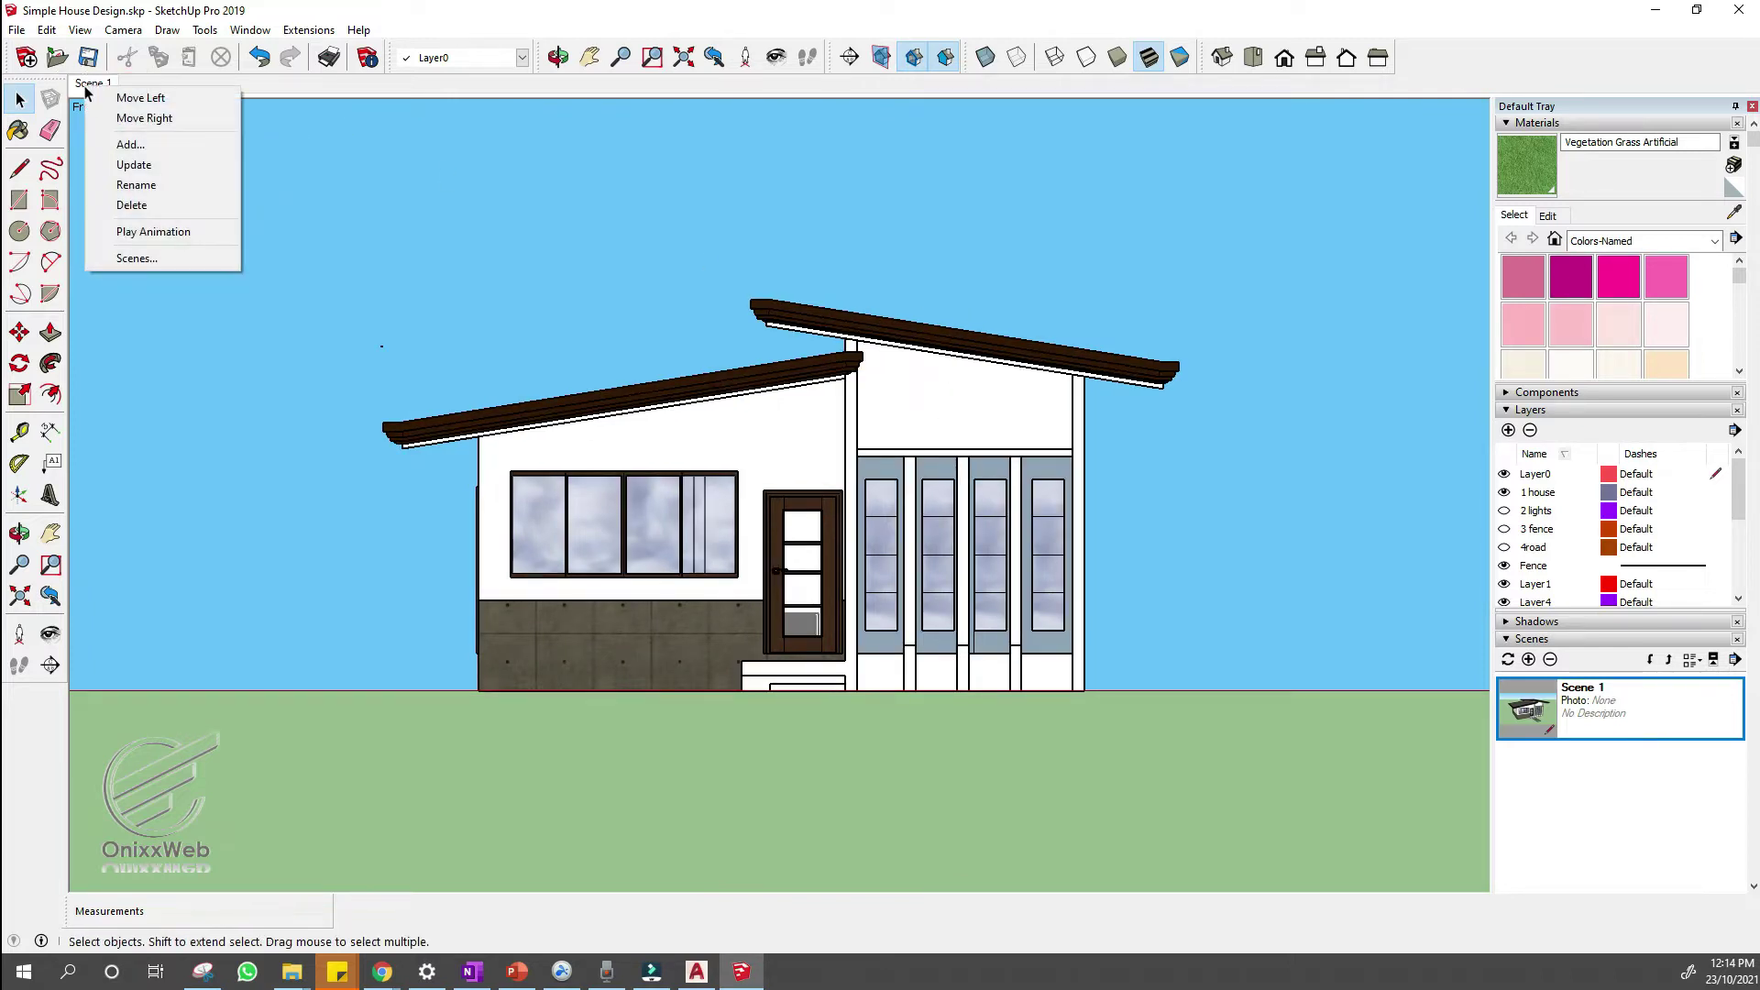
pyautogui.click(137, 147)
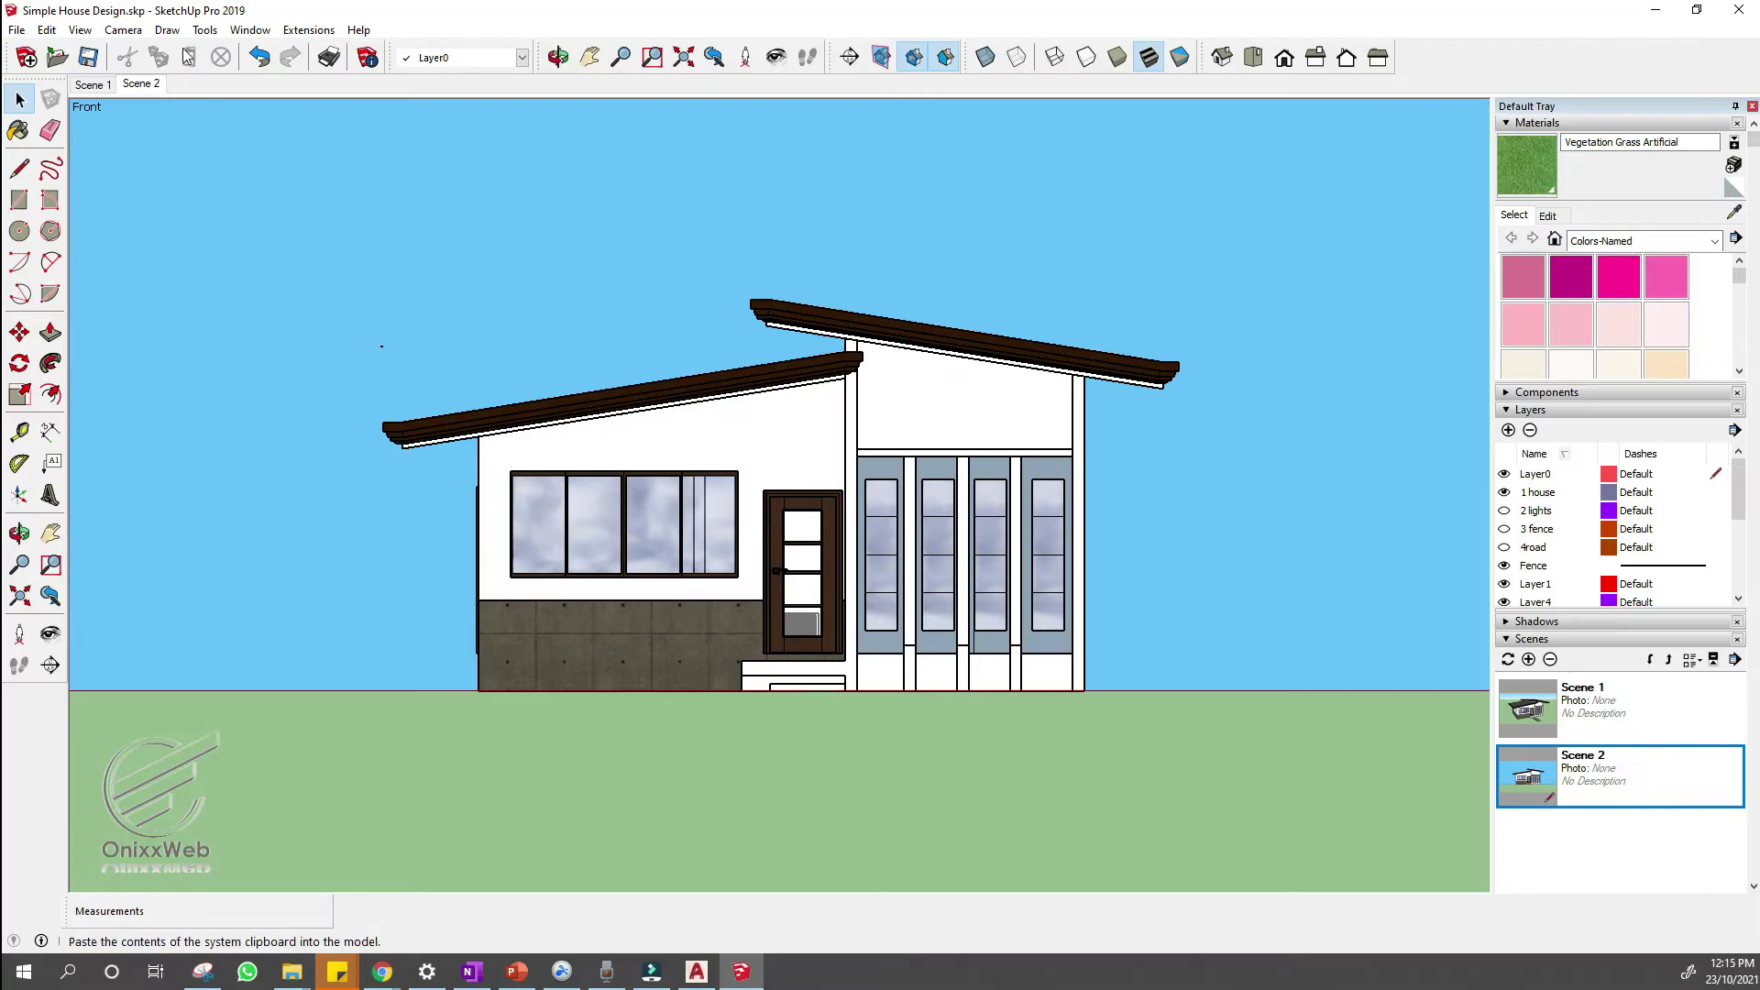
# - Set the camera to the Left standard view and add a scene of it after Scene 2
pyautogui.click(123, 29)
pyautogui.moveTo(216, 95)
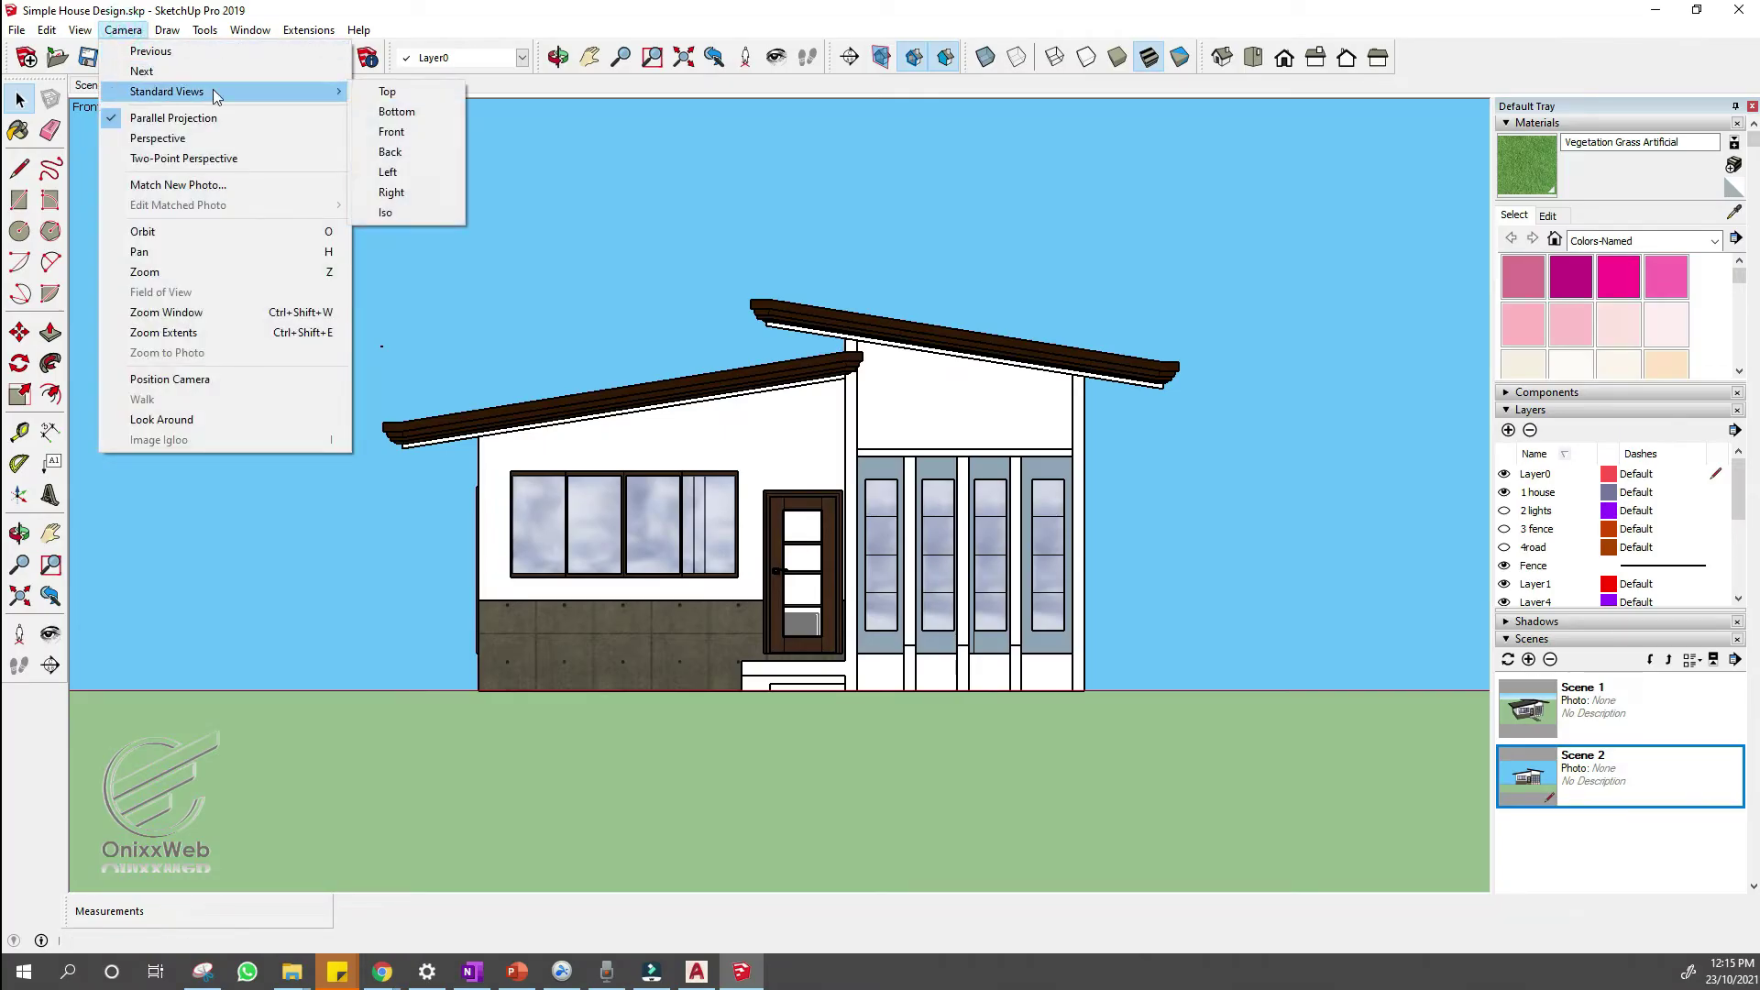
pyautogui.click(389, 172)
pyautogui.rightClick(147, 88)
pyautogui.click(189, 144)
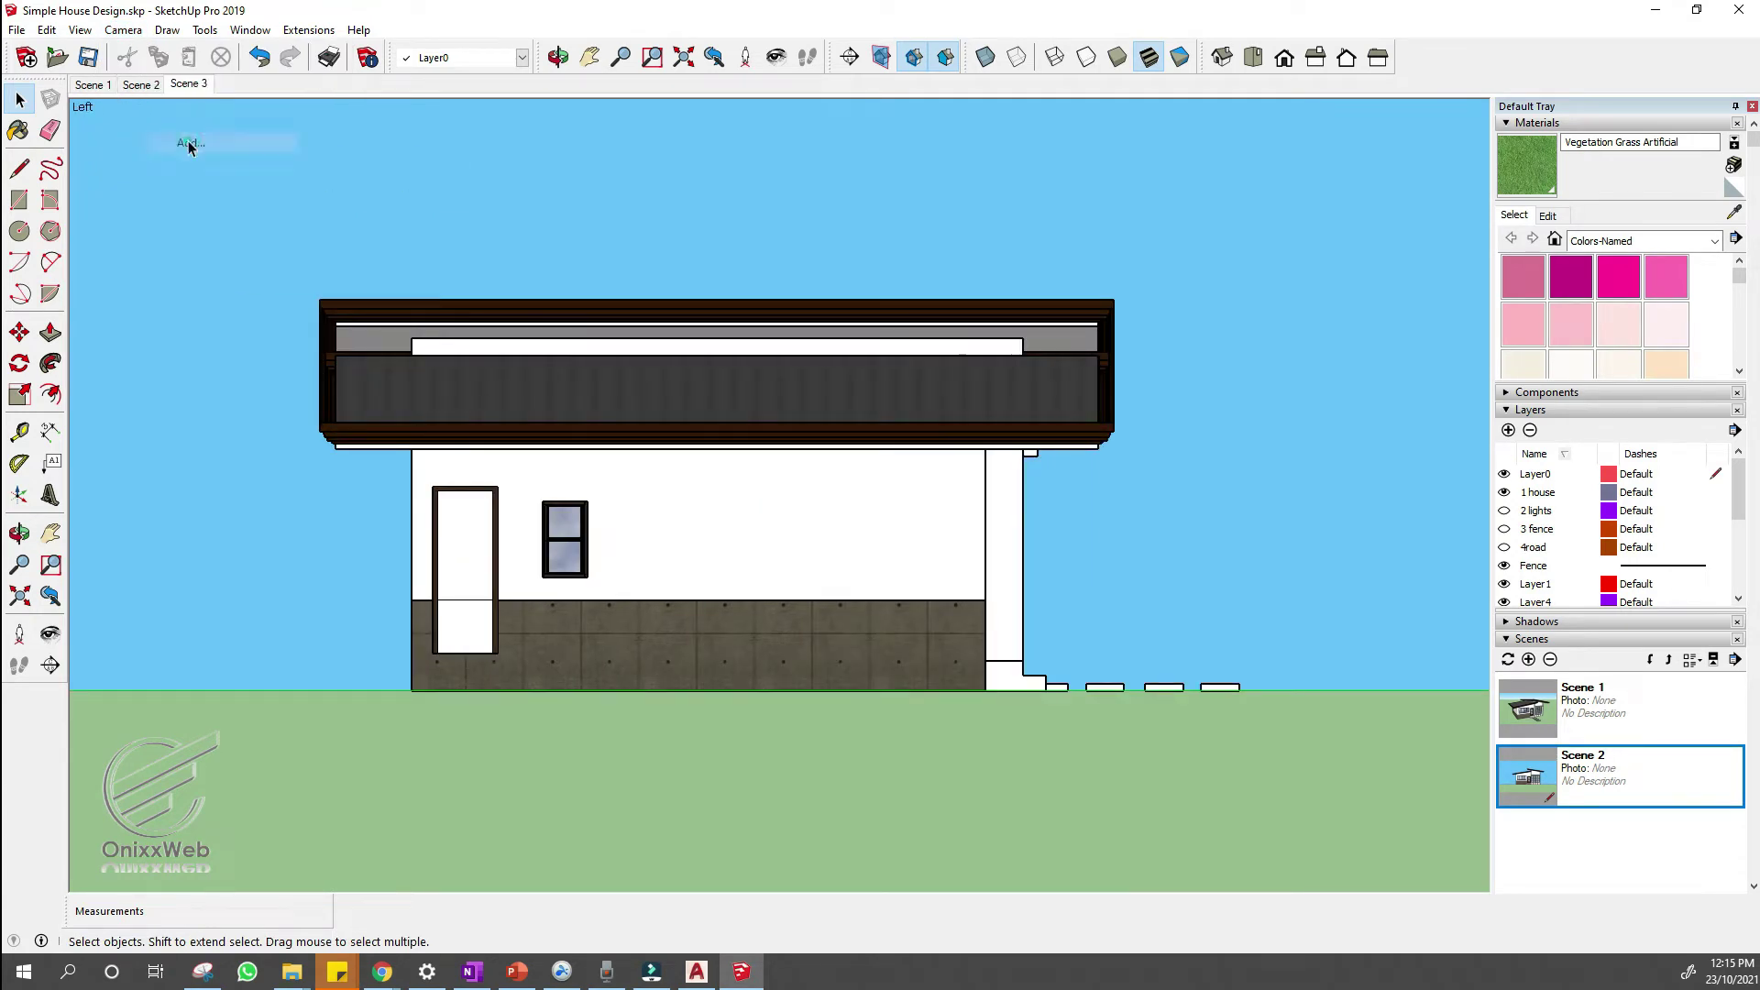
# - Set the camera to the Right standard view and add a scene of it after Scene 3
pyautogui.click(128, 30)
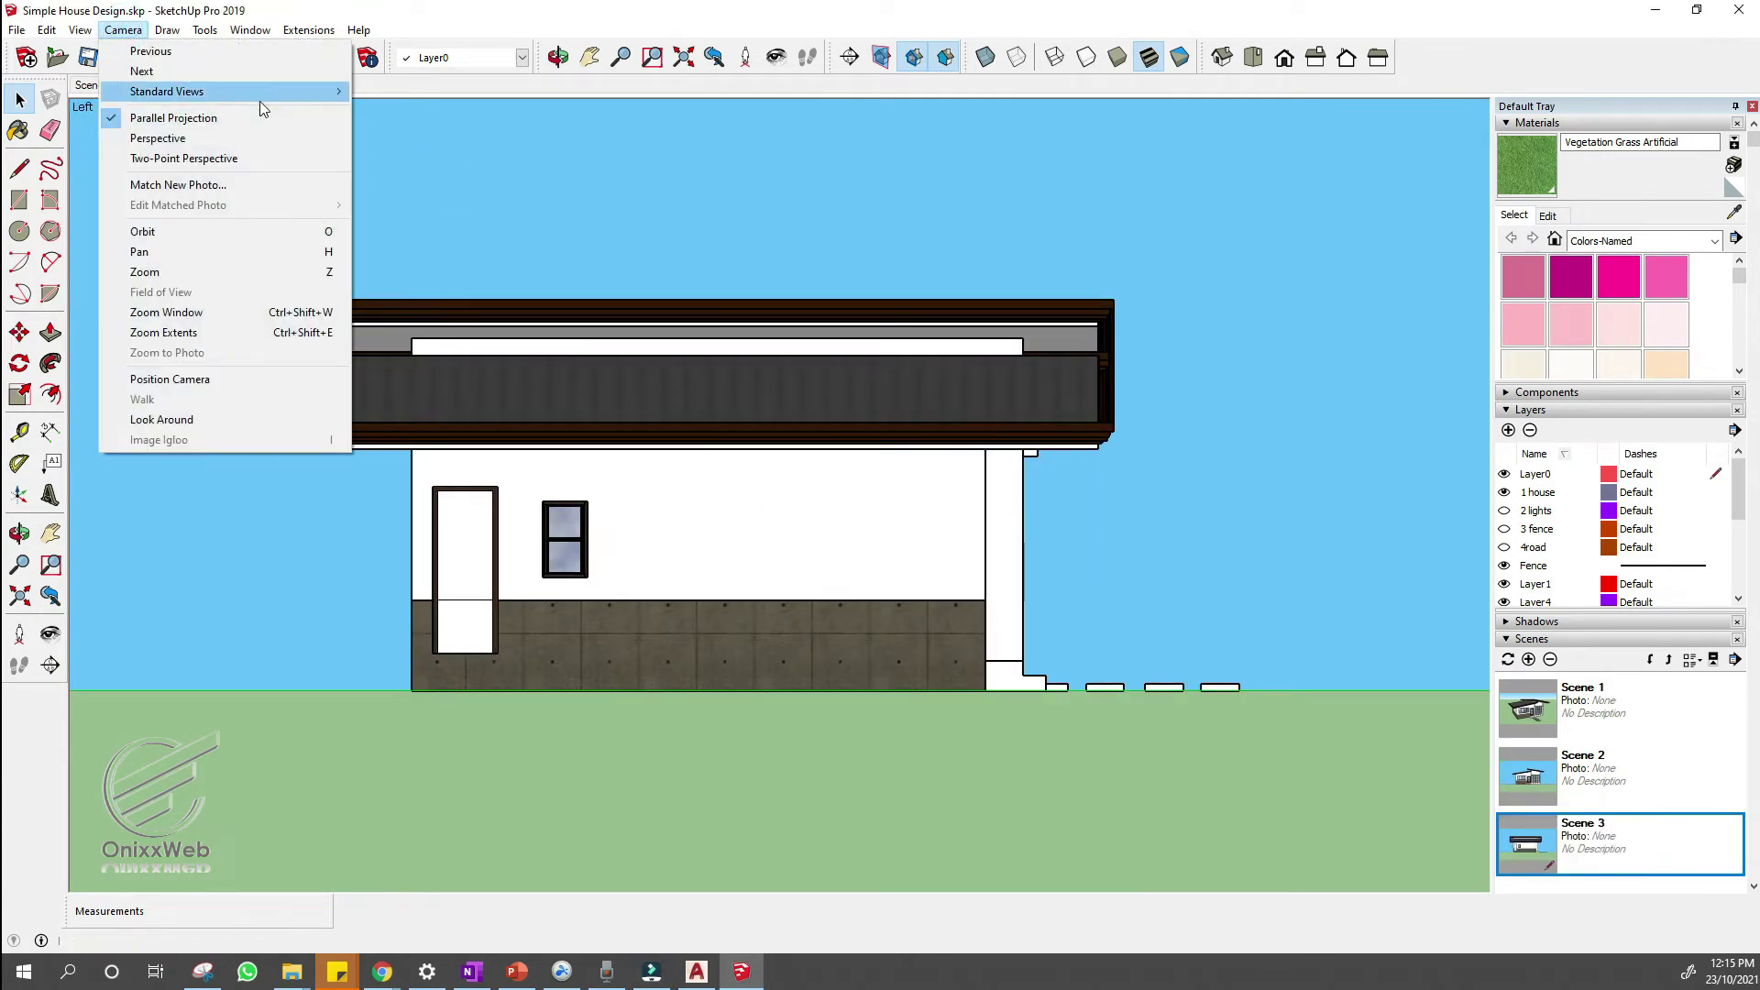
pyautogui.moveTo(183, 86)
pyautogui.click(389, 189)
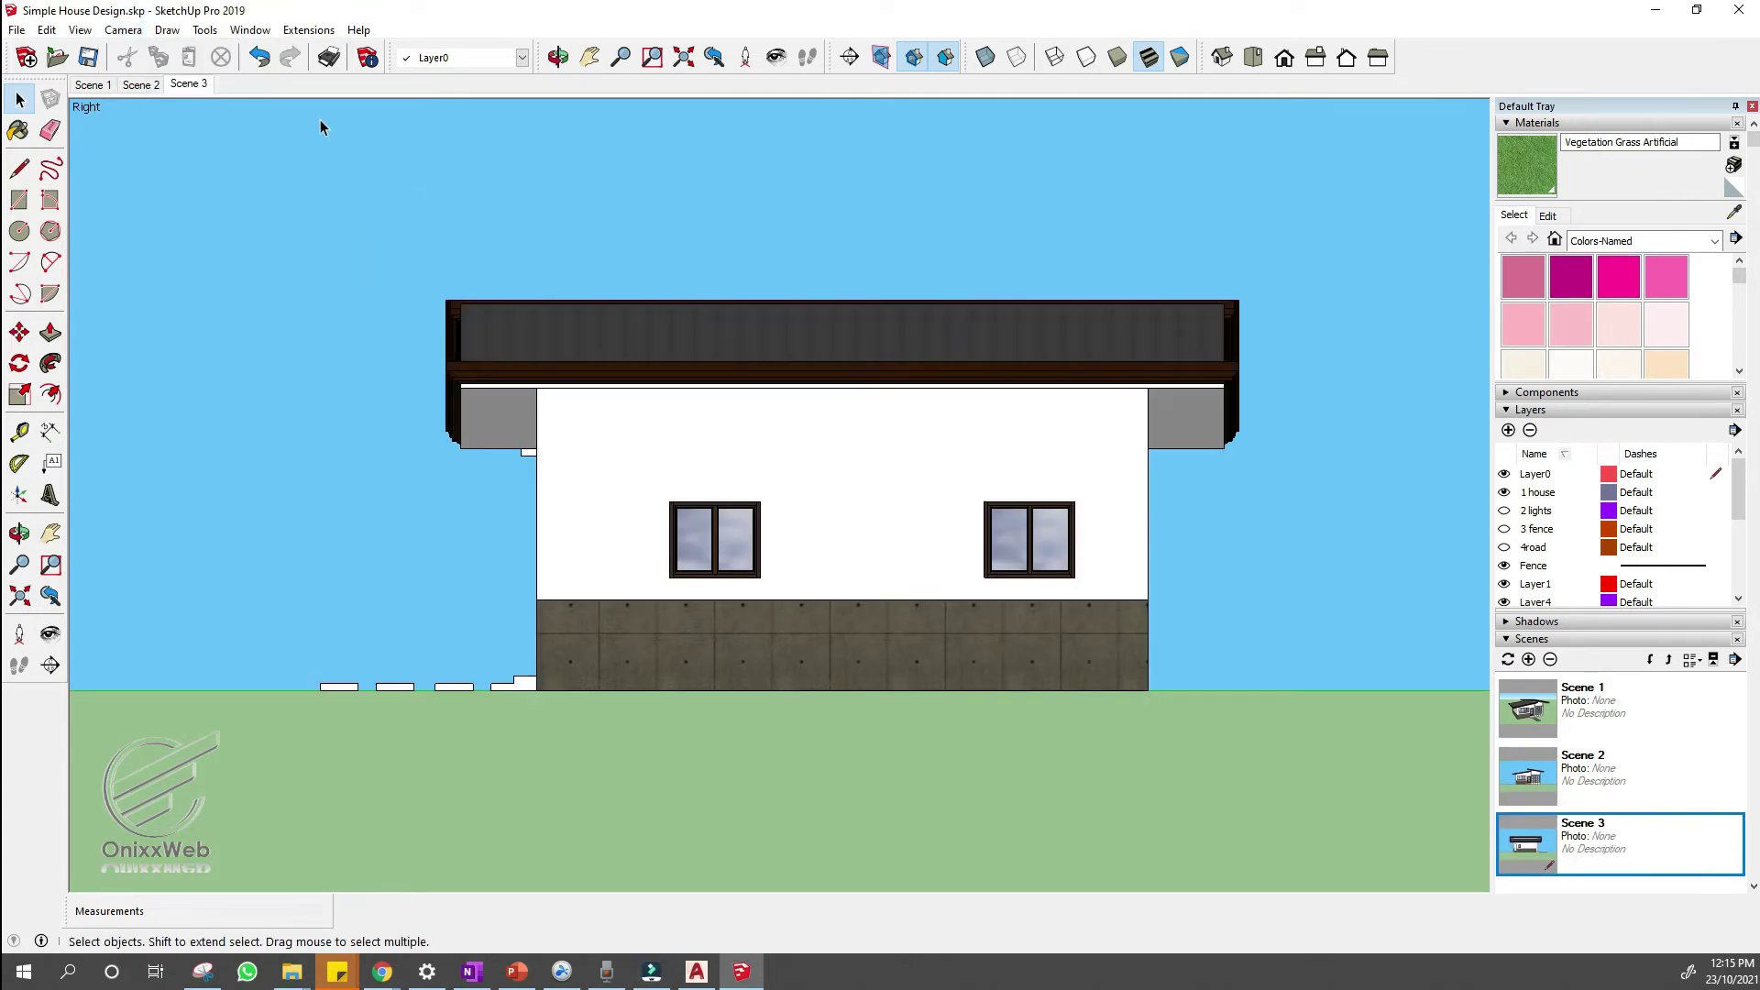
pyautogui.rightClick(182, 90)
pyautogui.click(225, 145)
# - Set the camera to the Back standard view and add a scene of it after Scene 4
pyautogui.click(121, 30)
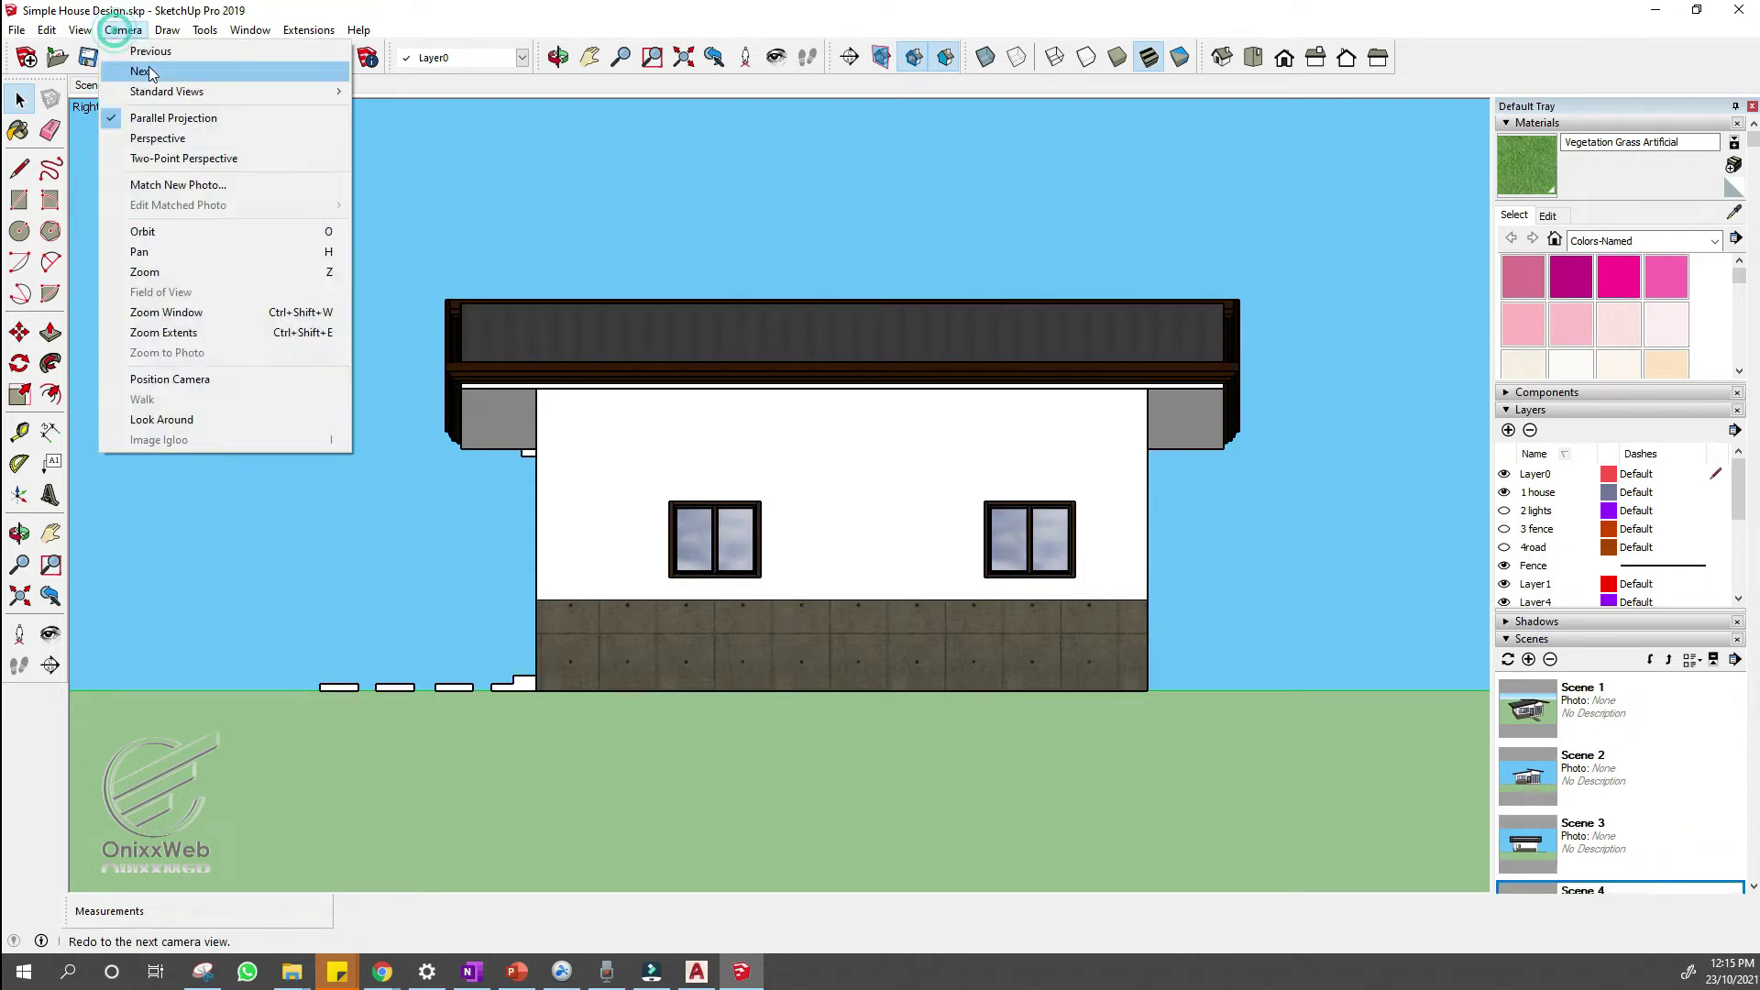
pyautogui.moveTo(183, 91)
pyautogui.click(415, 150)
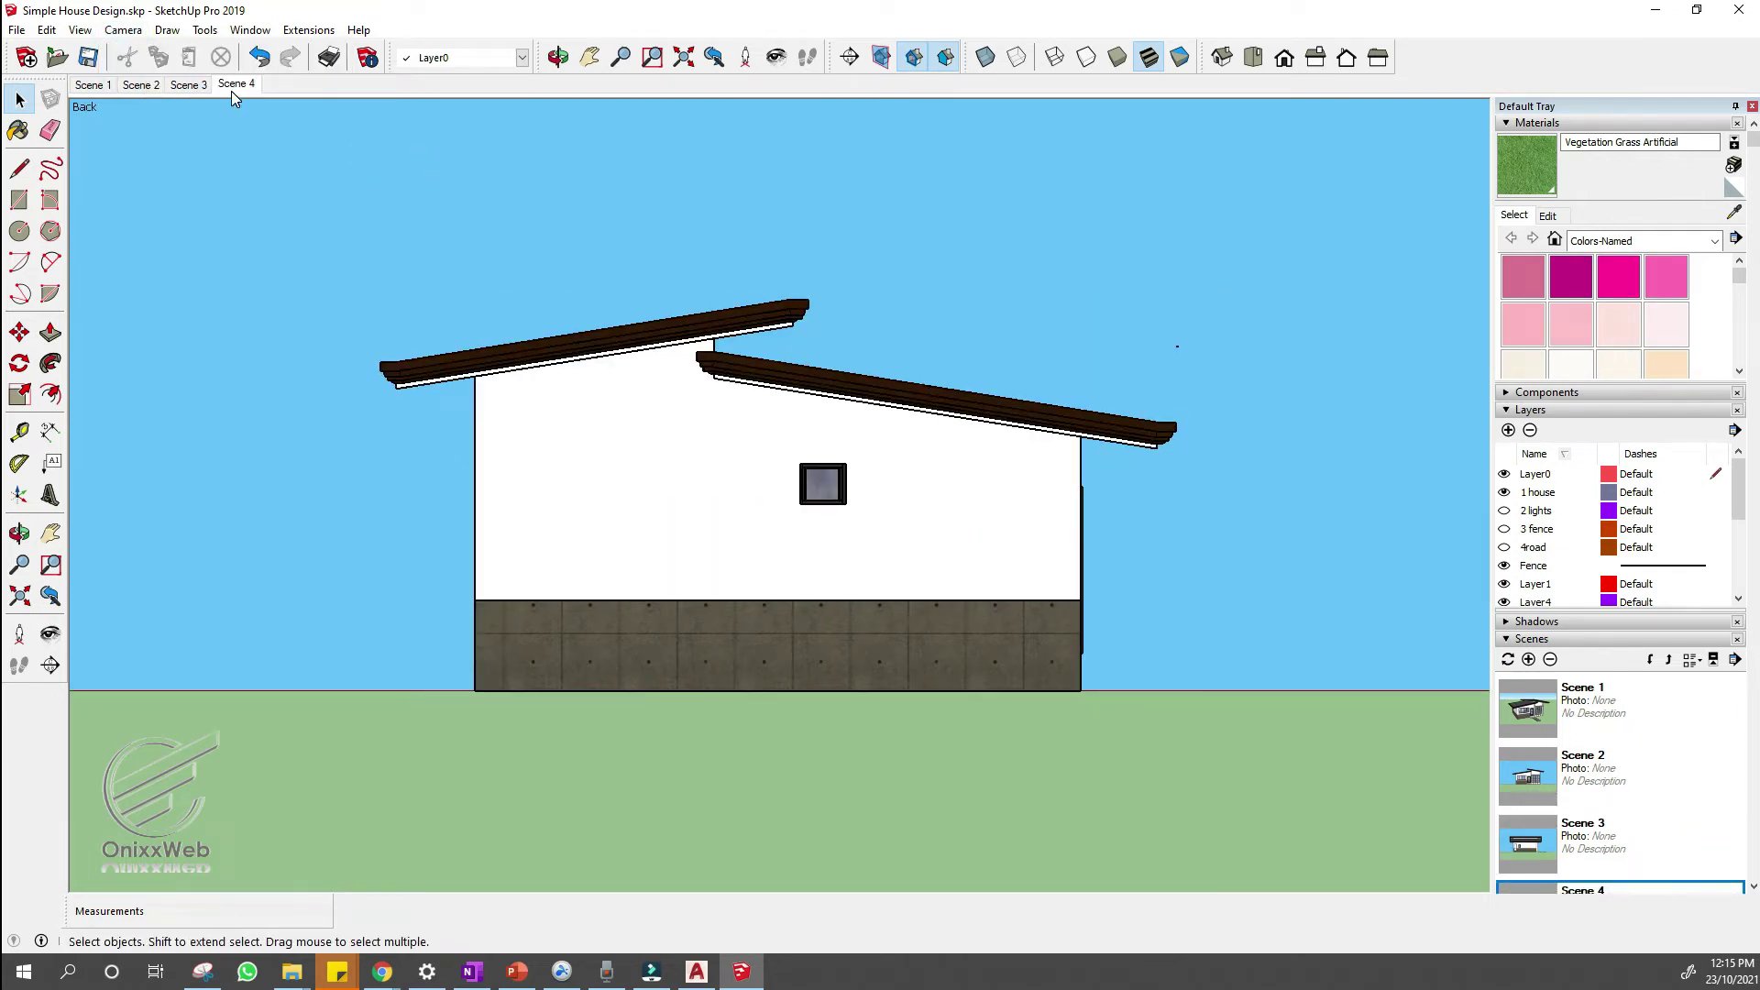
pyautogui.rightClick(233, 90)
pyautogui.click(310, 151)
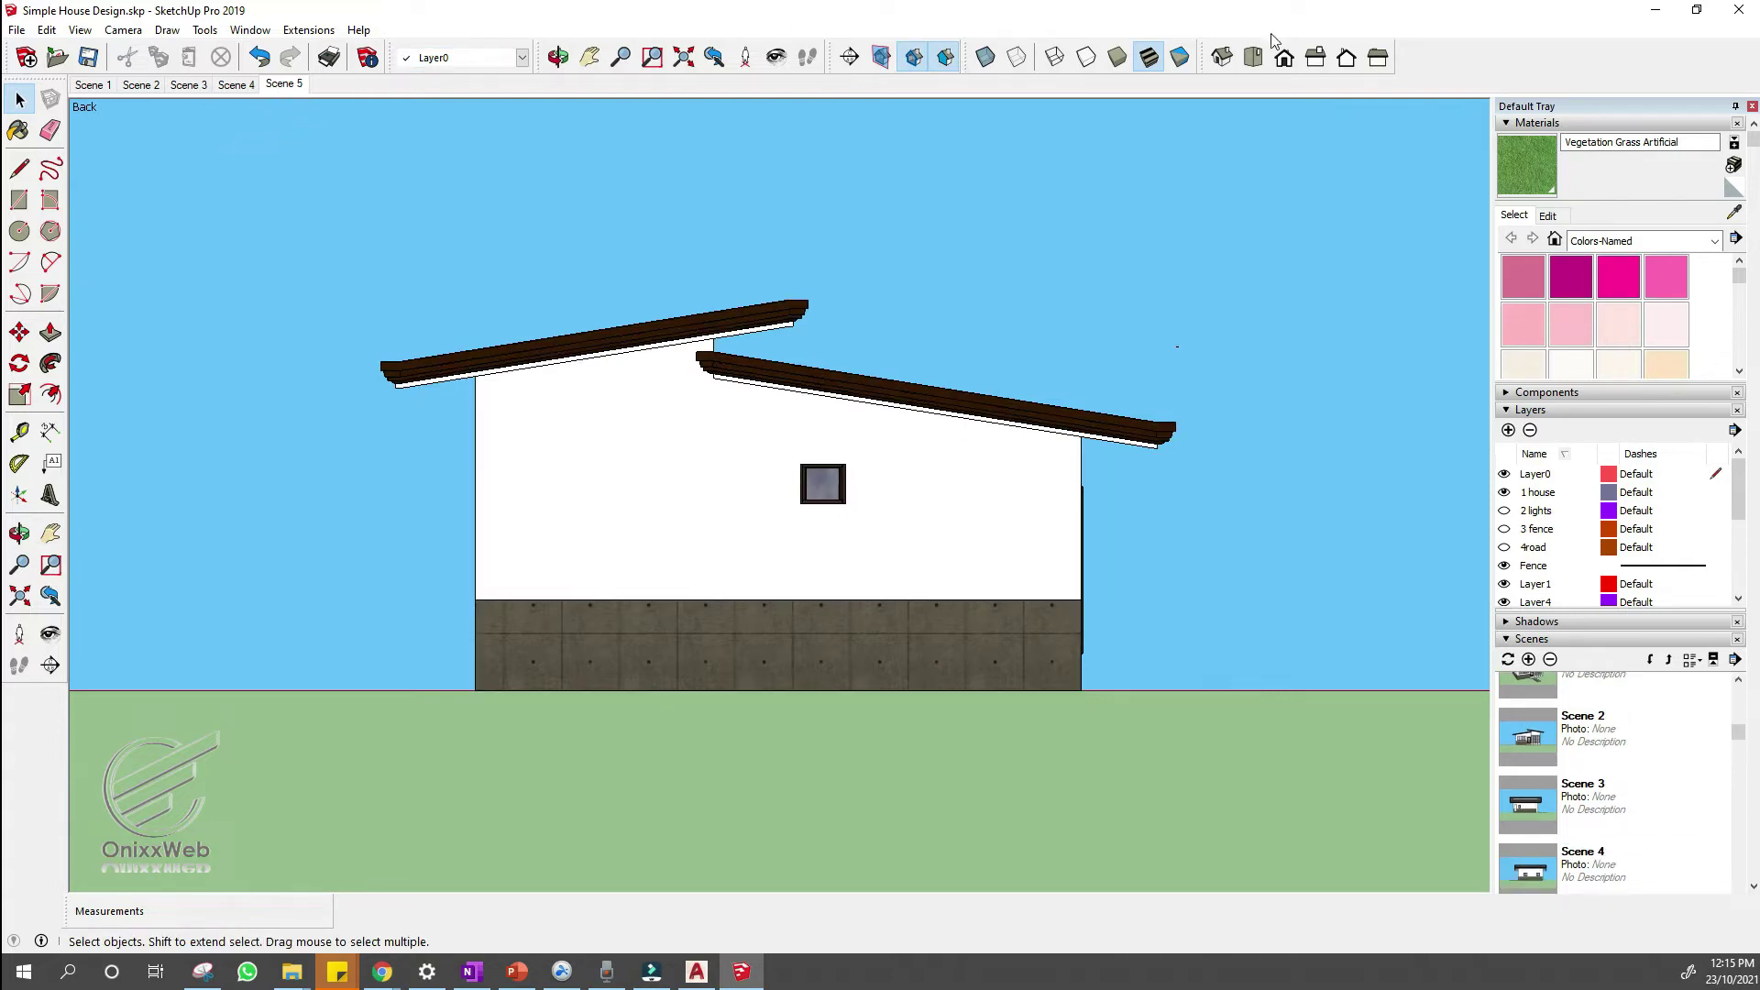
# - Set the camera to the Top standard view and make the 2 lights, 3 fence and 4road layers visible
pyautogui.click(1251, 57)
pyautogui.scroll(-3, 910, 390)
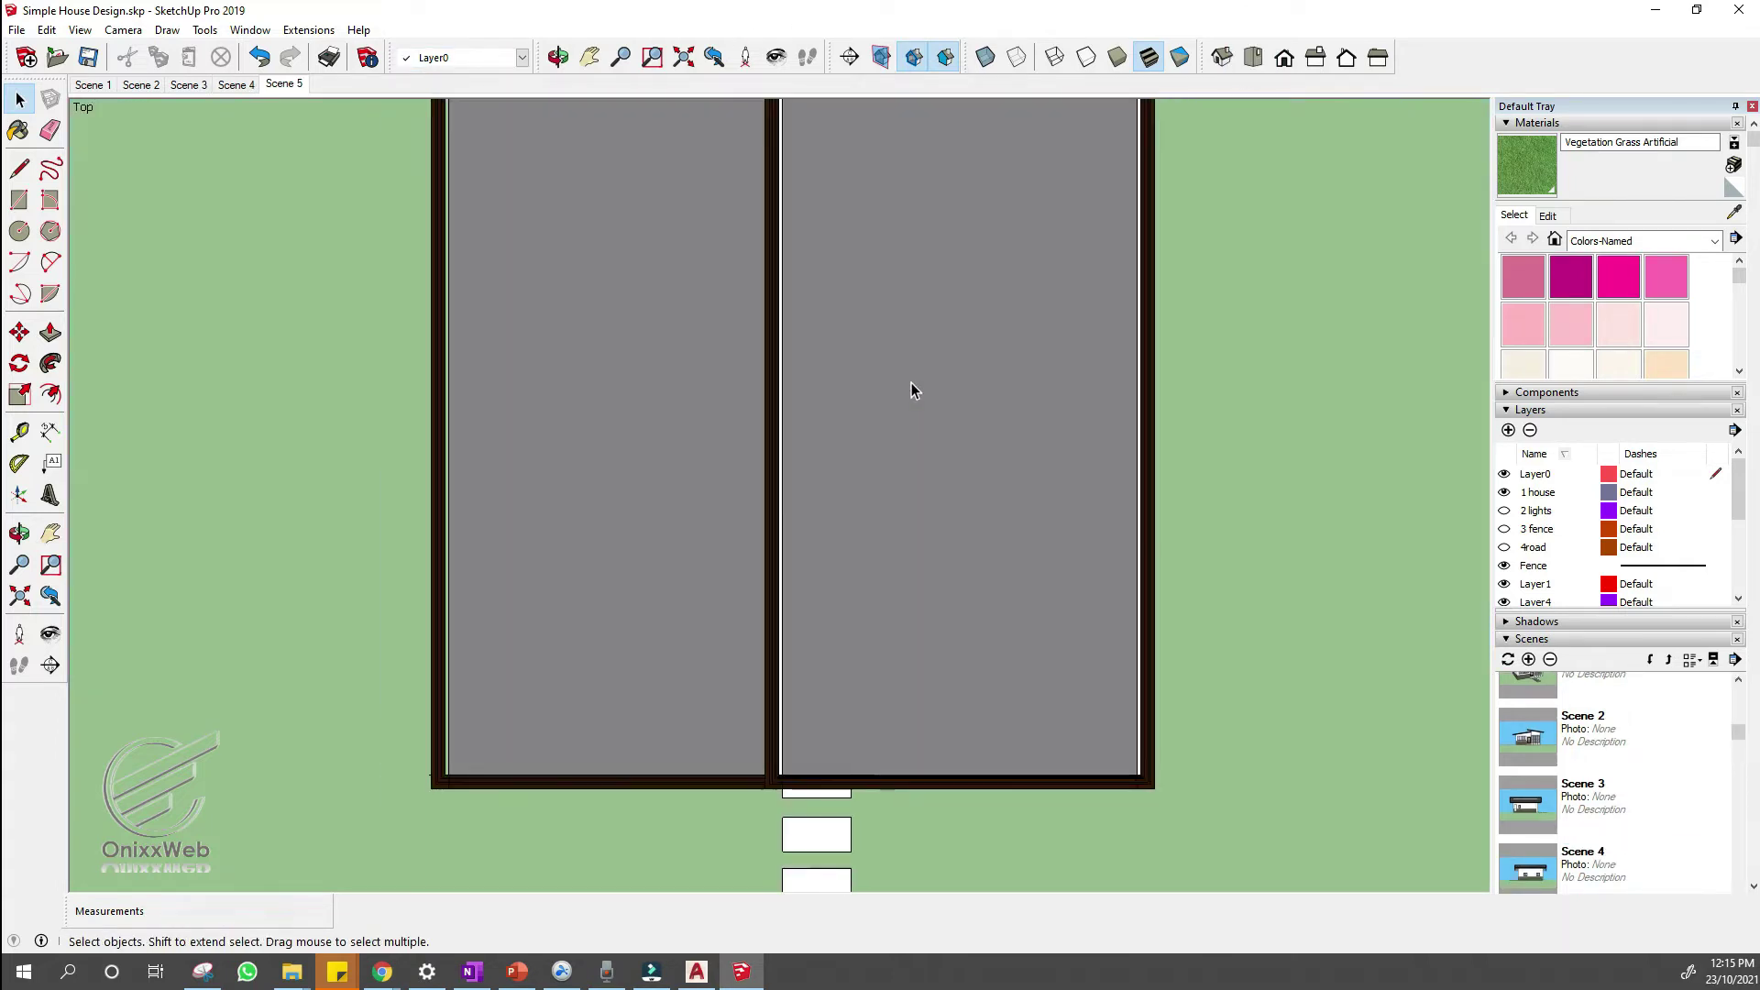
pyautogui.scroll(1, 900, 342)
pyautogui.click(1503, 511)
pyautogui.click(1505, 529)
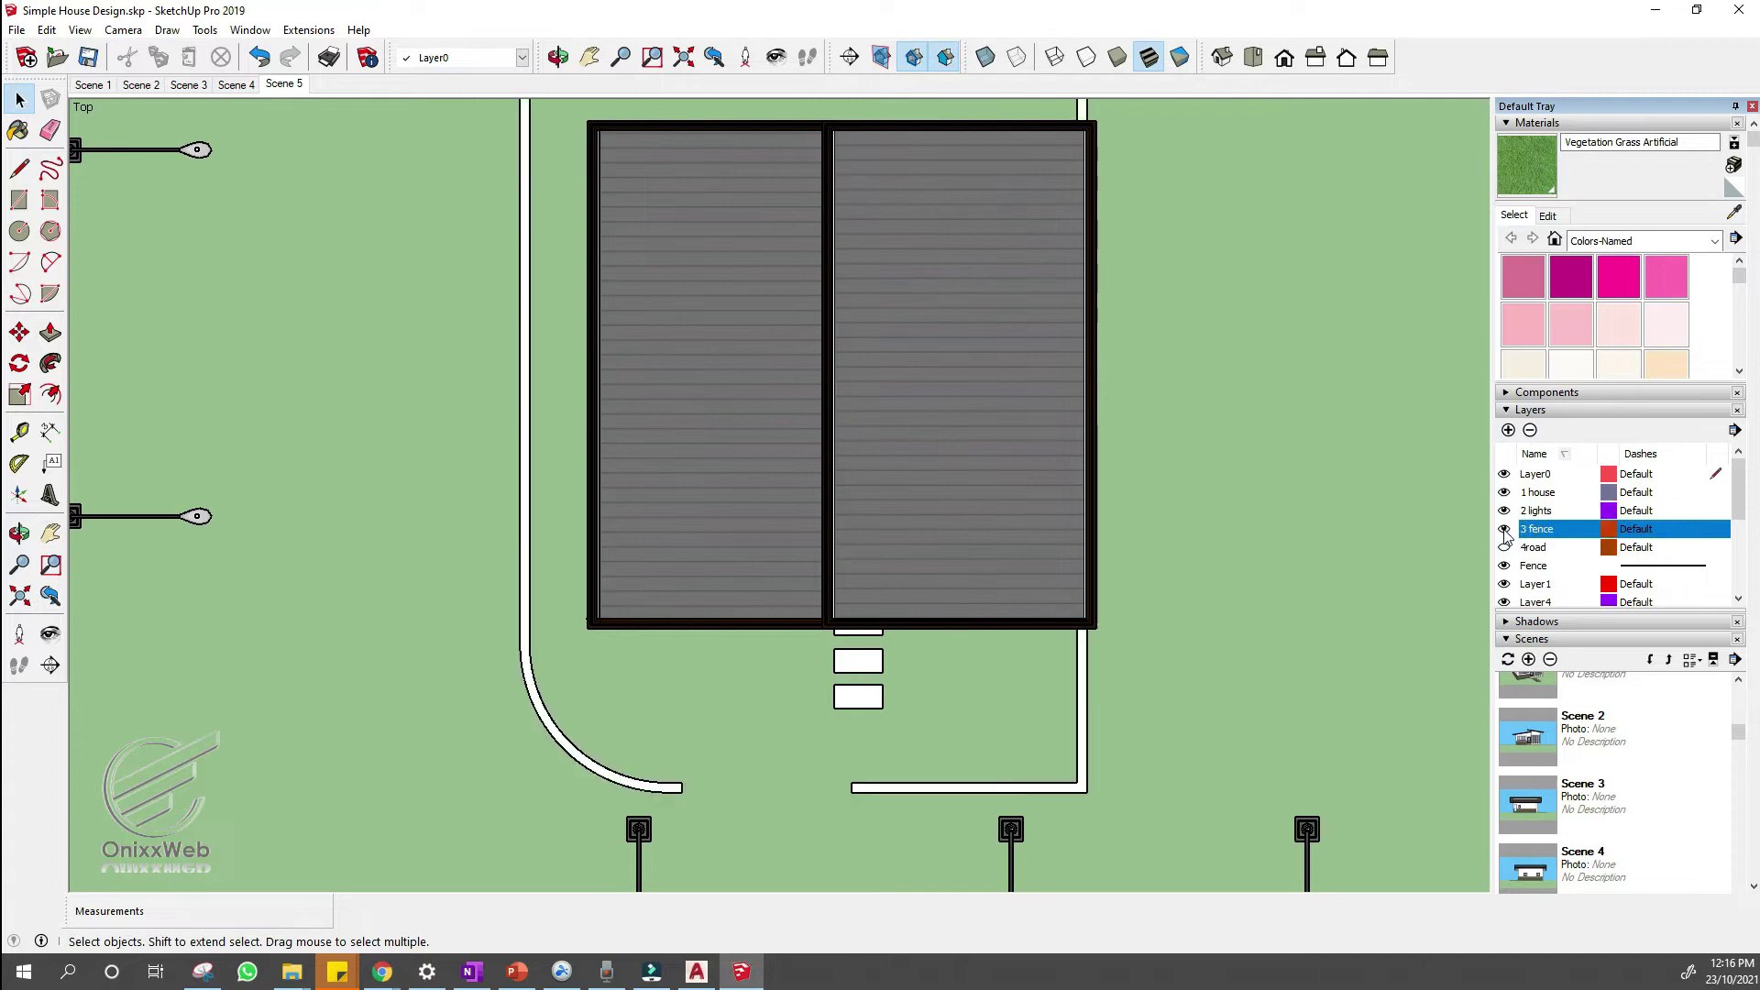
pyautogui.click(1503, 547)
# - Frame the house with its fence and surrounding roads from above and add a scene of it after Scene 5
pyautogui.scroll(-3, 1014, 445)
pyautogui.scroll(-2, 992, 461)
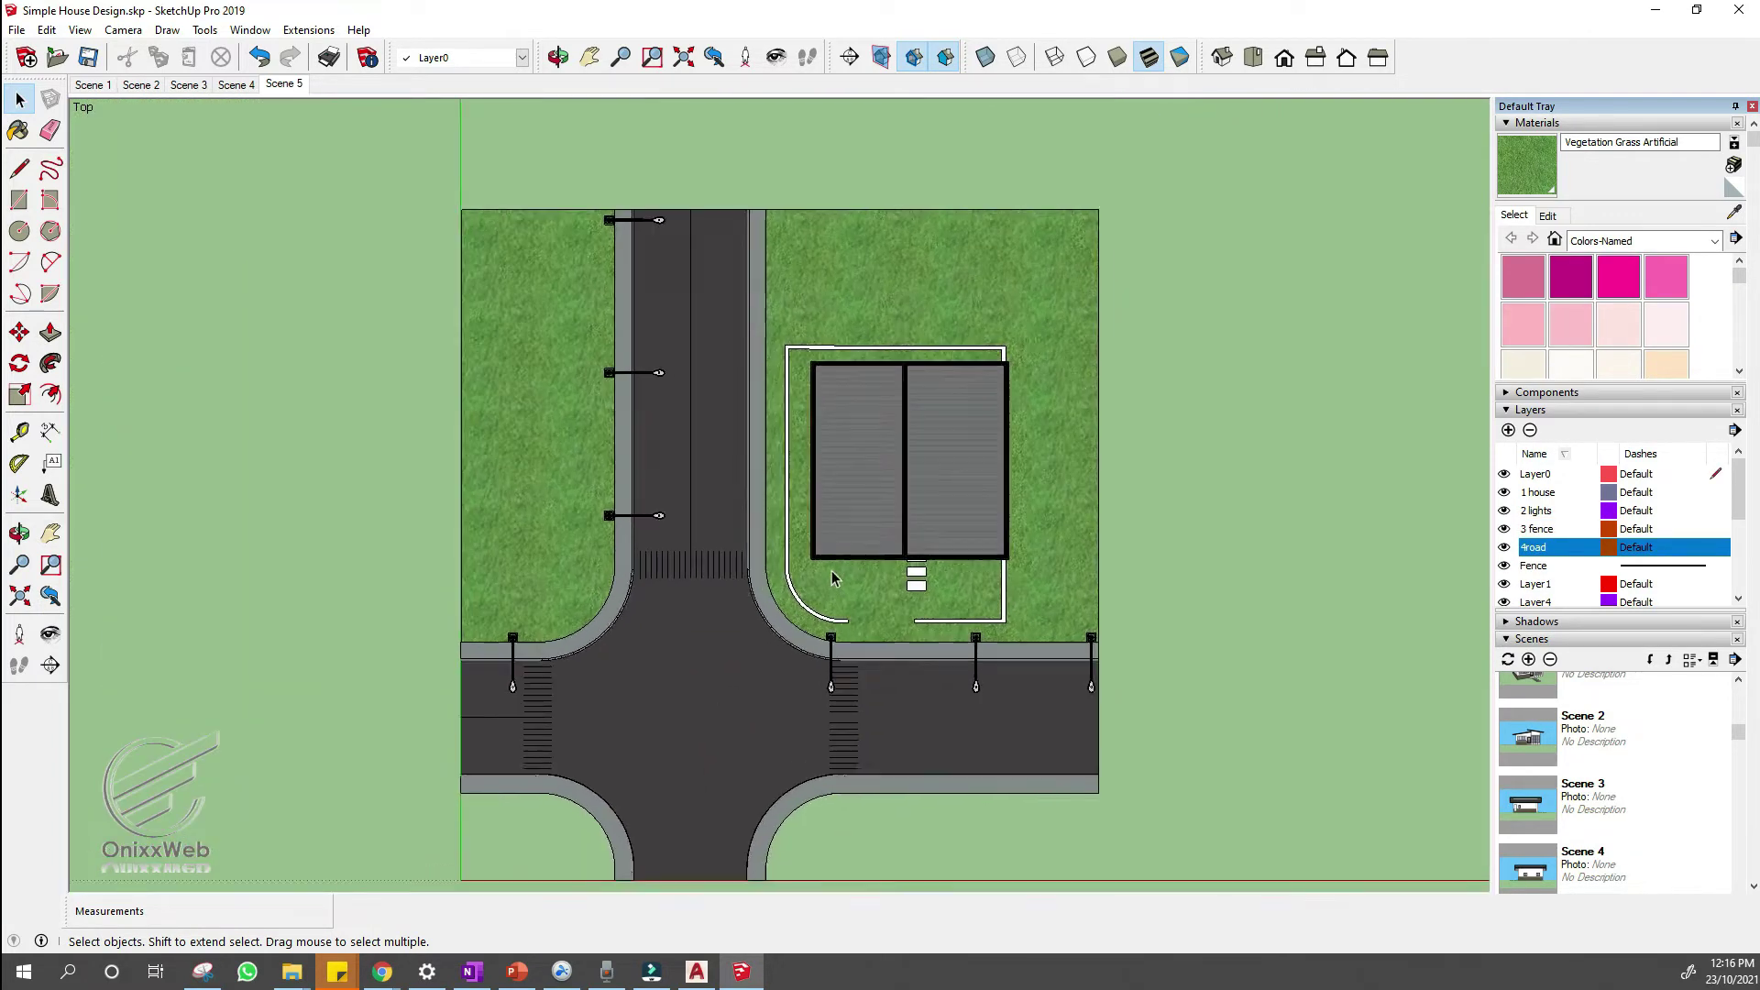
pyautogui.scroll(2, 861, 498)
pyautogui.scroll(-2, 798, 707)
pyautogui.scroll(1, 646, 283)
pyautogui.press('h')
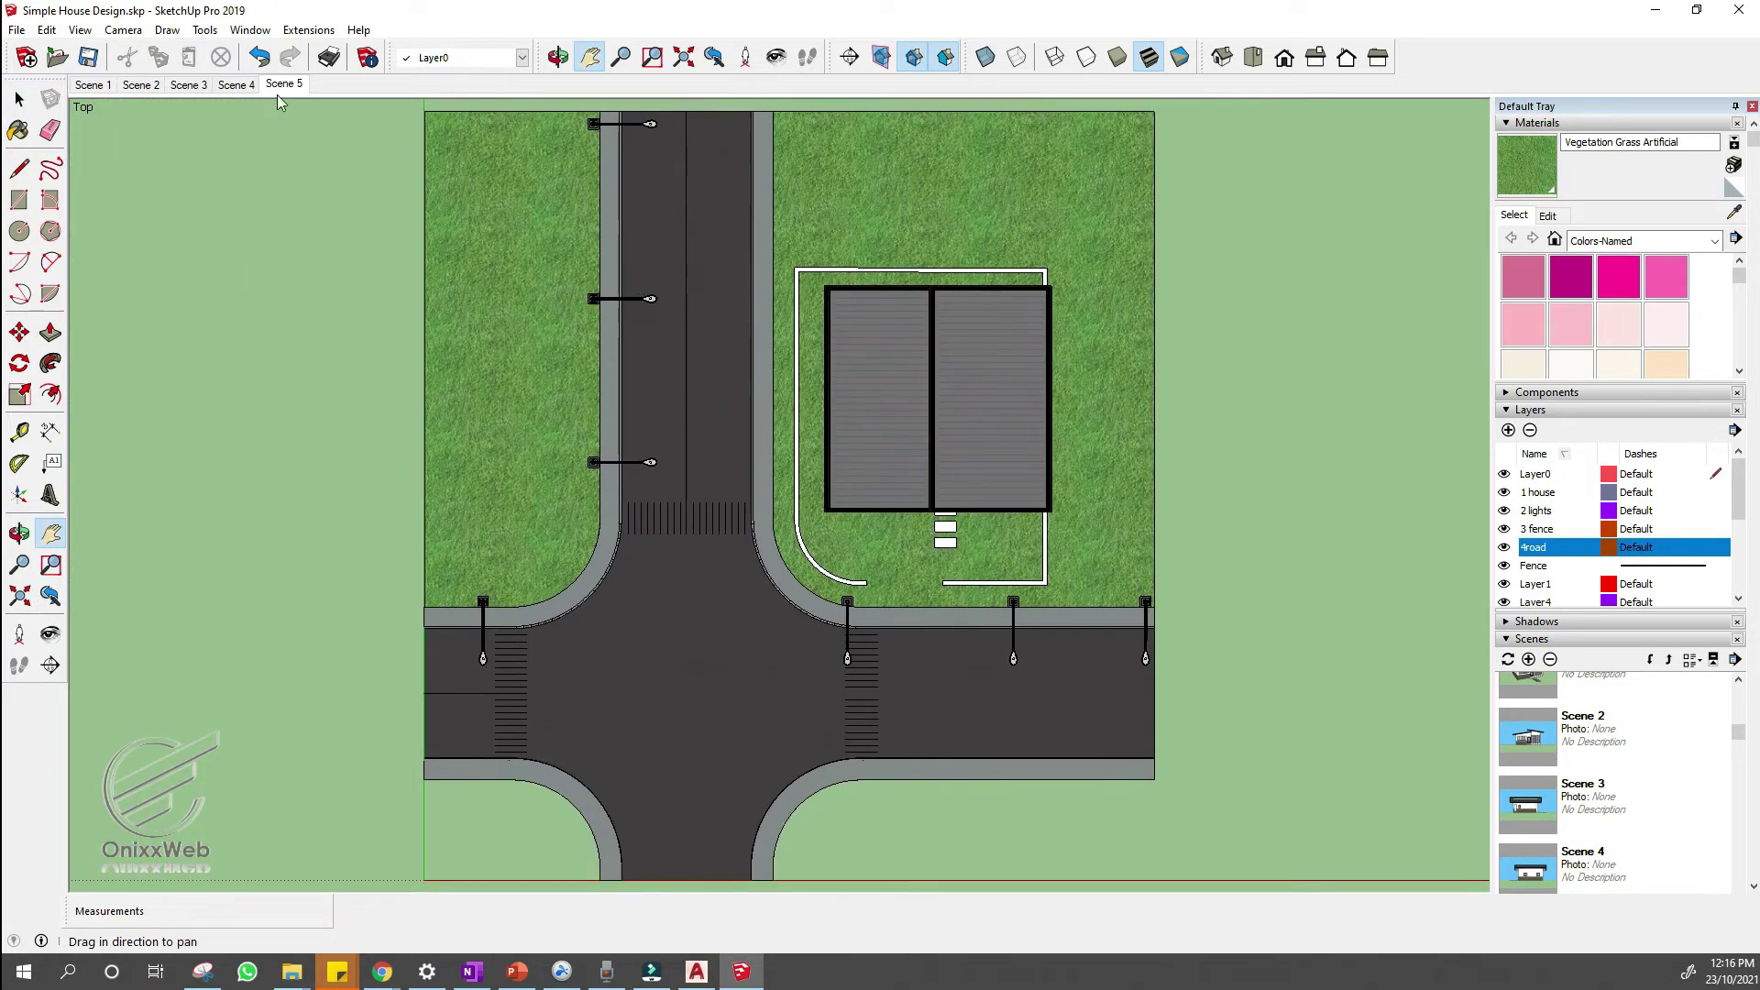
pyautogui.rightClick(283, 84)
pyautogui.click(315, 150)
# - Look through Scenes 2 to 5 to check the saved elevation views
pyautogui.click(141, 84)
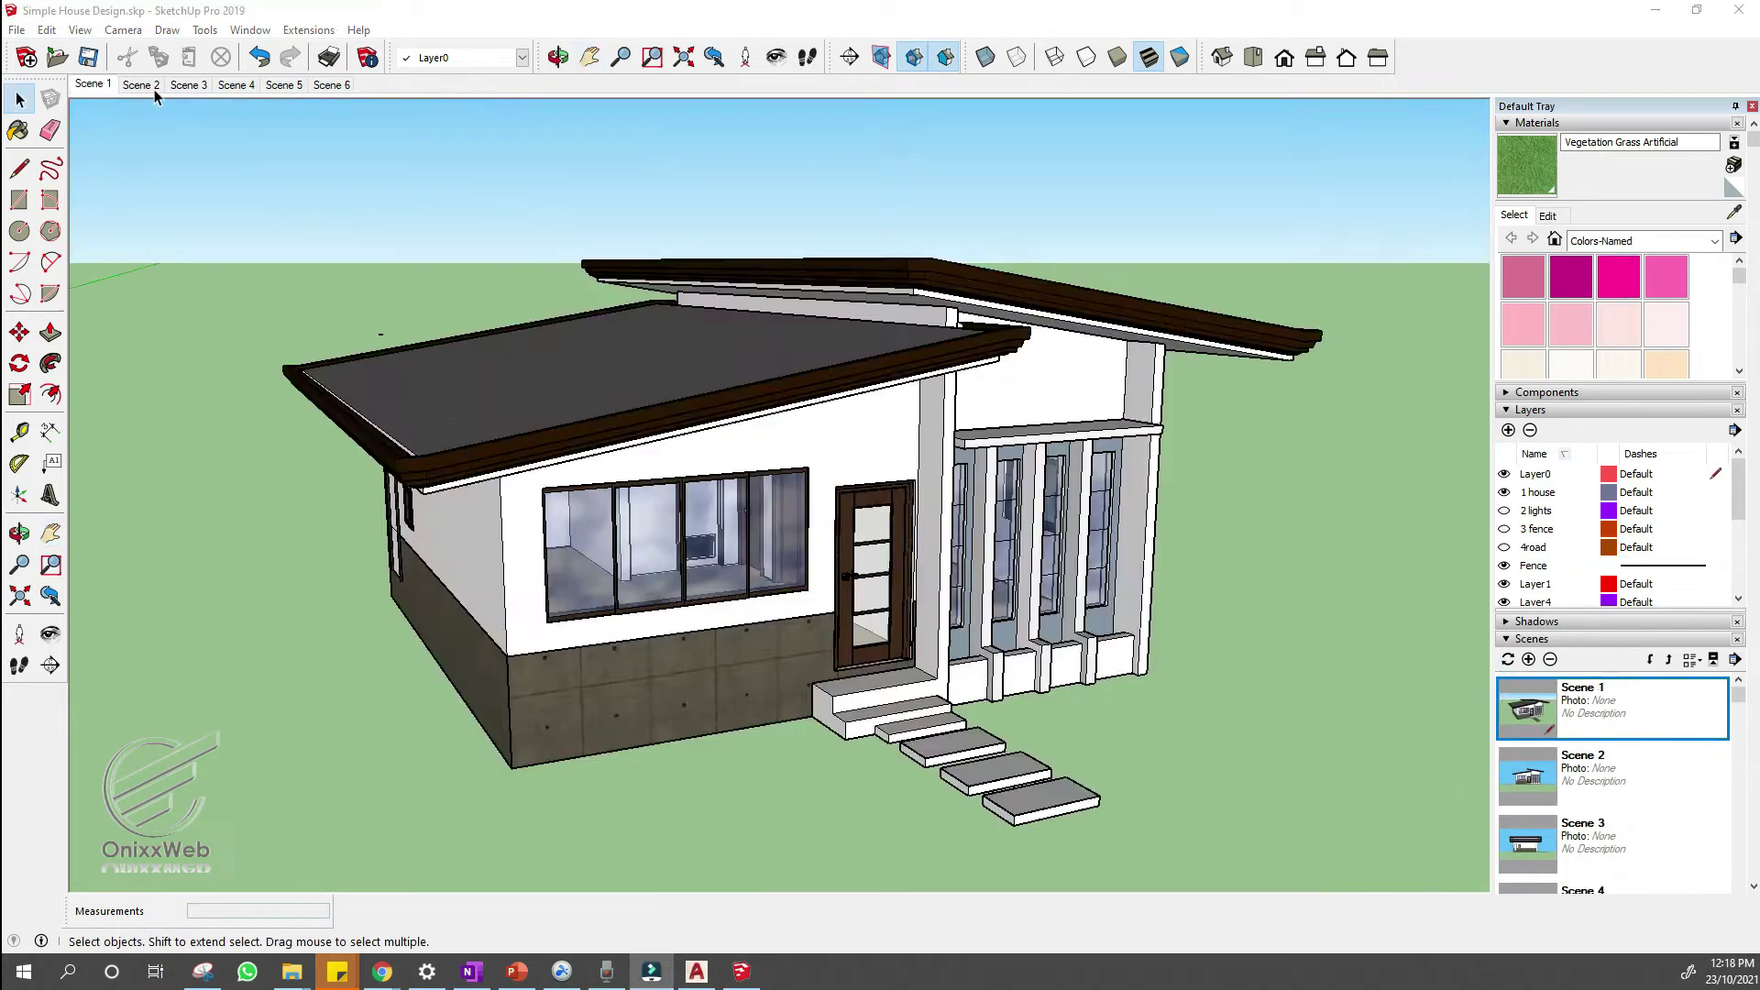
pyautogui.click(188, 85)
pyautogui.click(237, 84)
pyautogui.click(283, 84)
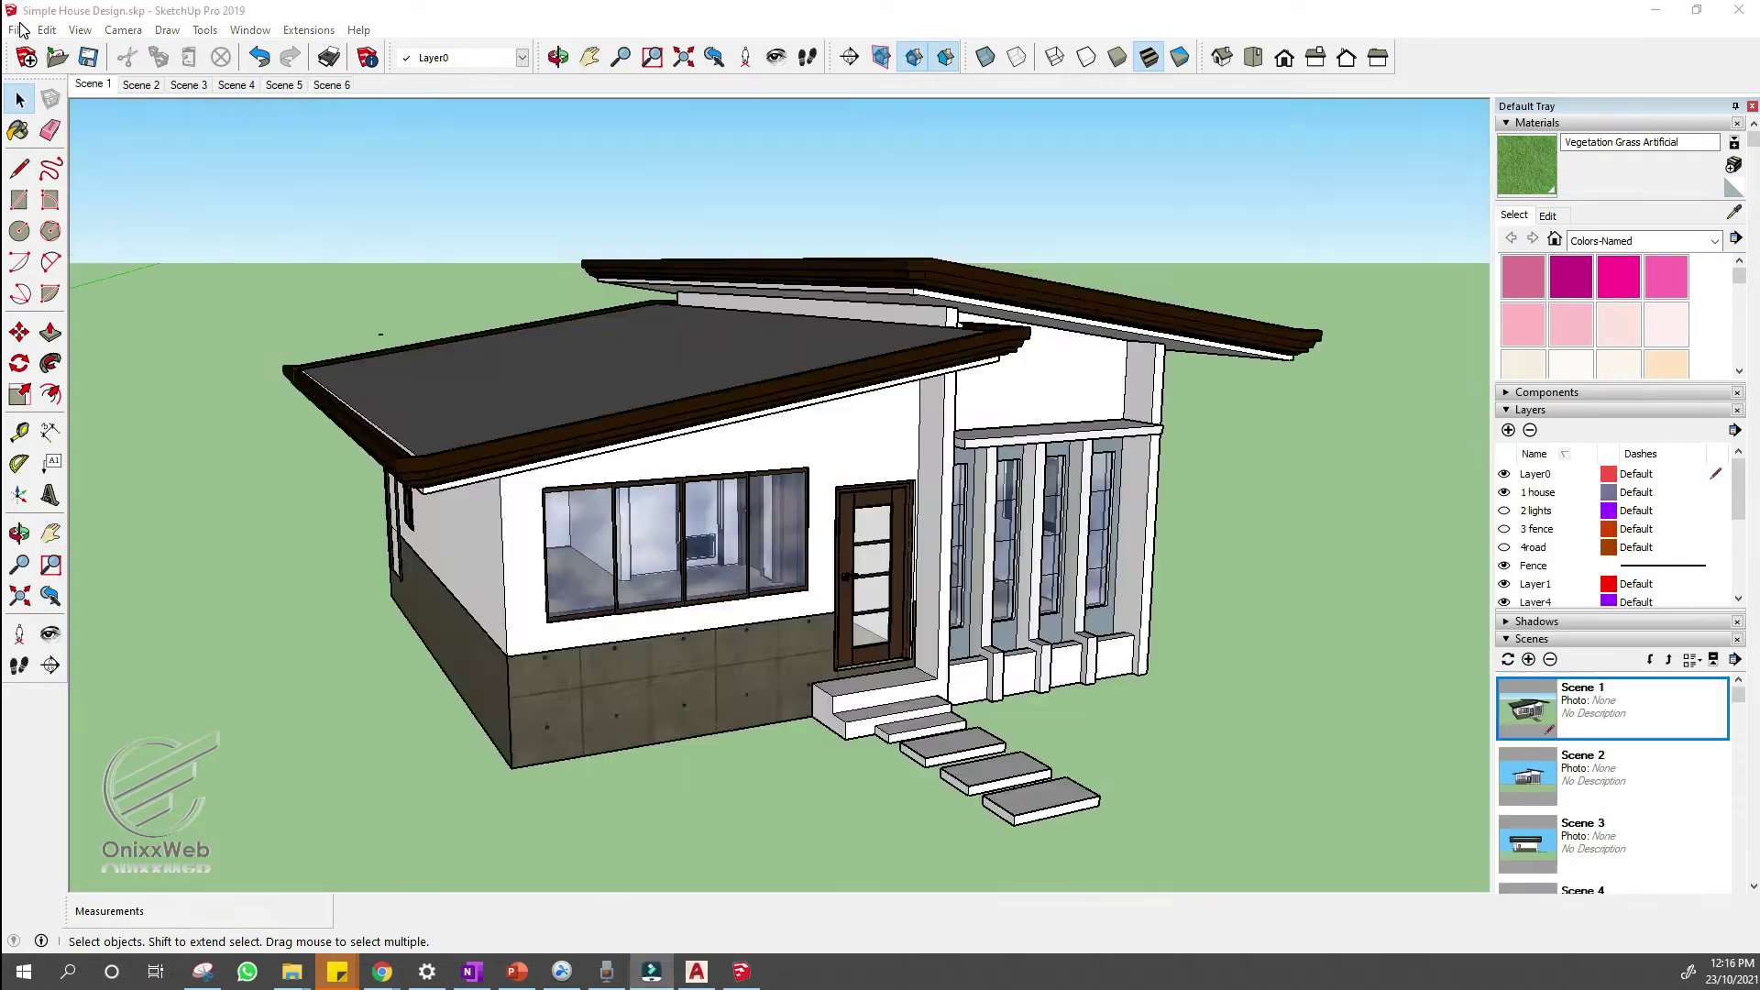
# - Start a 2D graphic export of Scene 1 into the "[EPISODE 09] How to Export SketchUp into Cad Drawing" folder
pyautogui.click(16, 29)
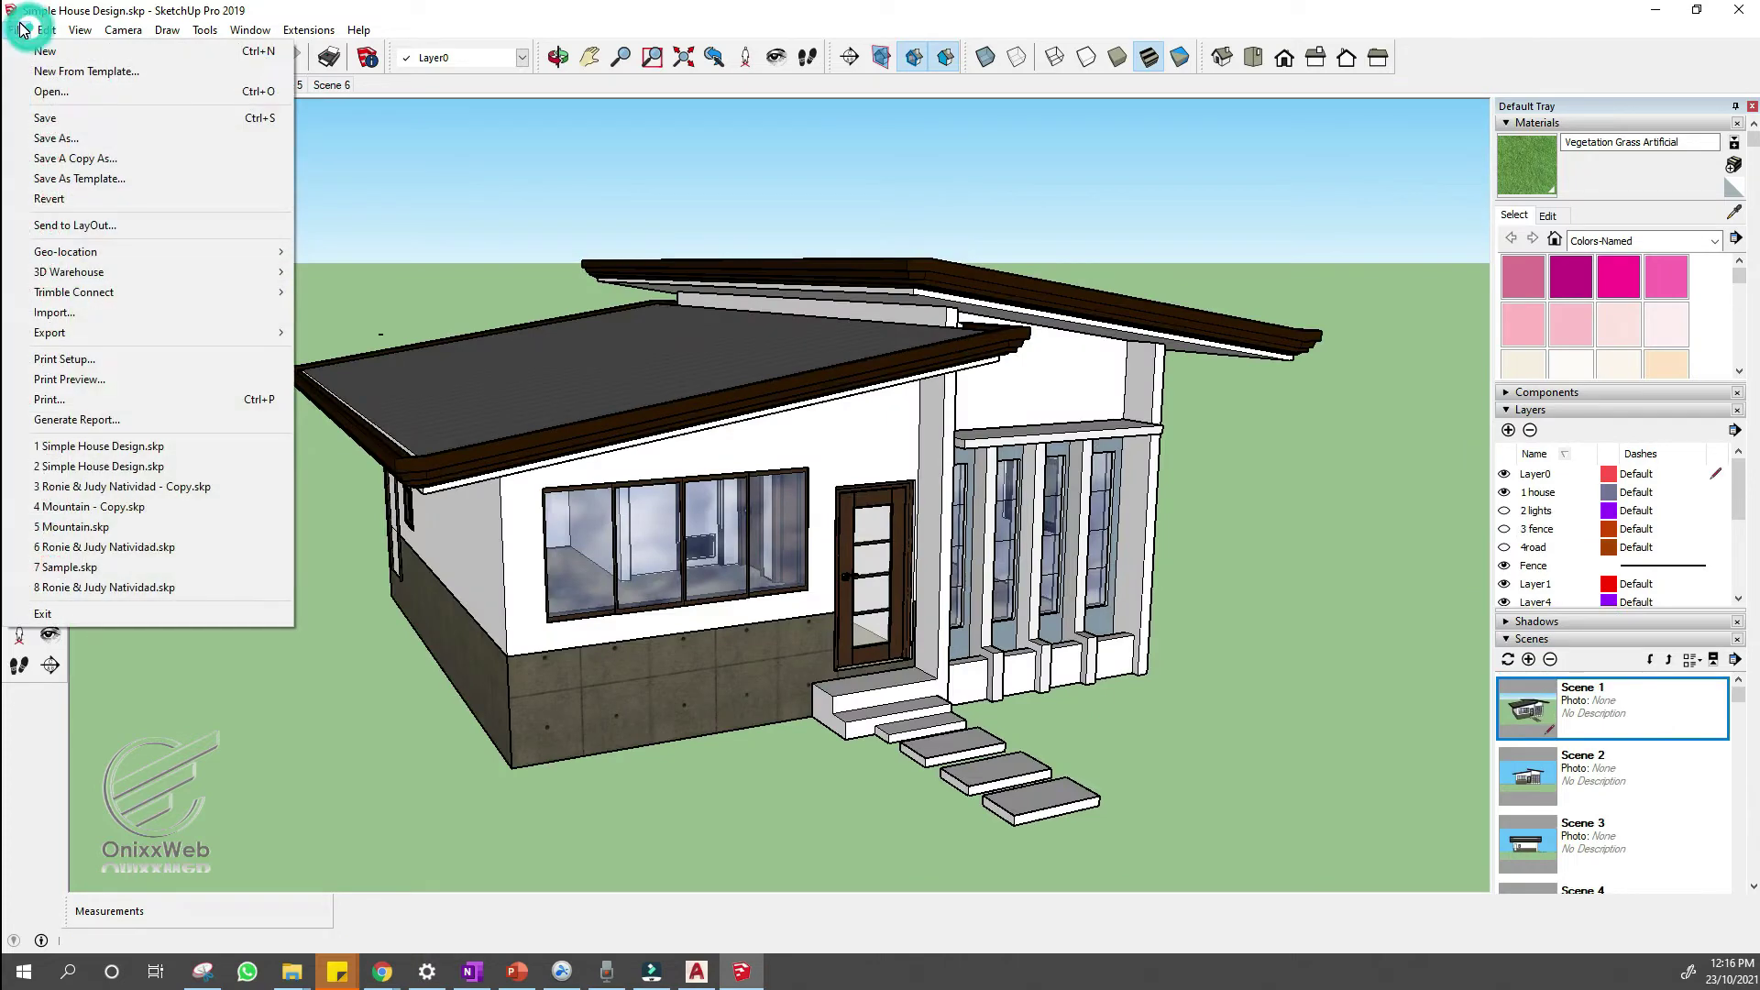
pyautogui.moveTo(99, 331)
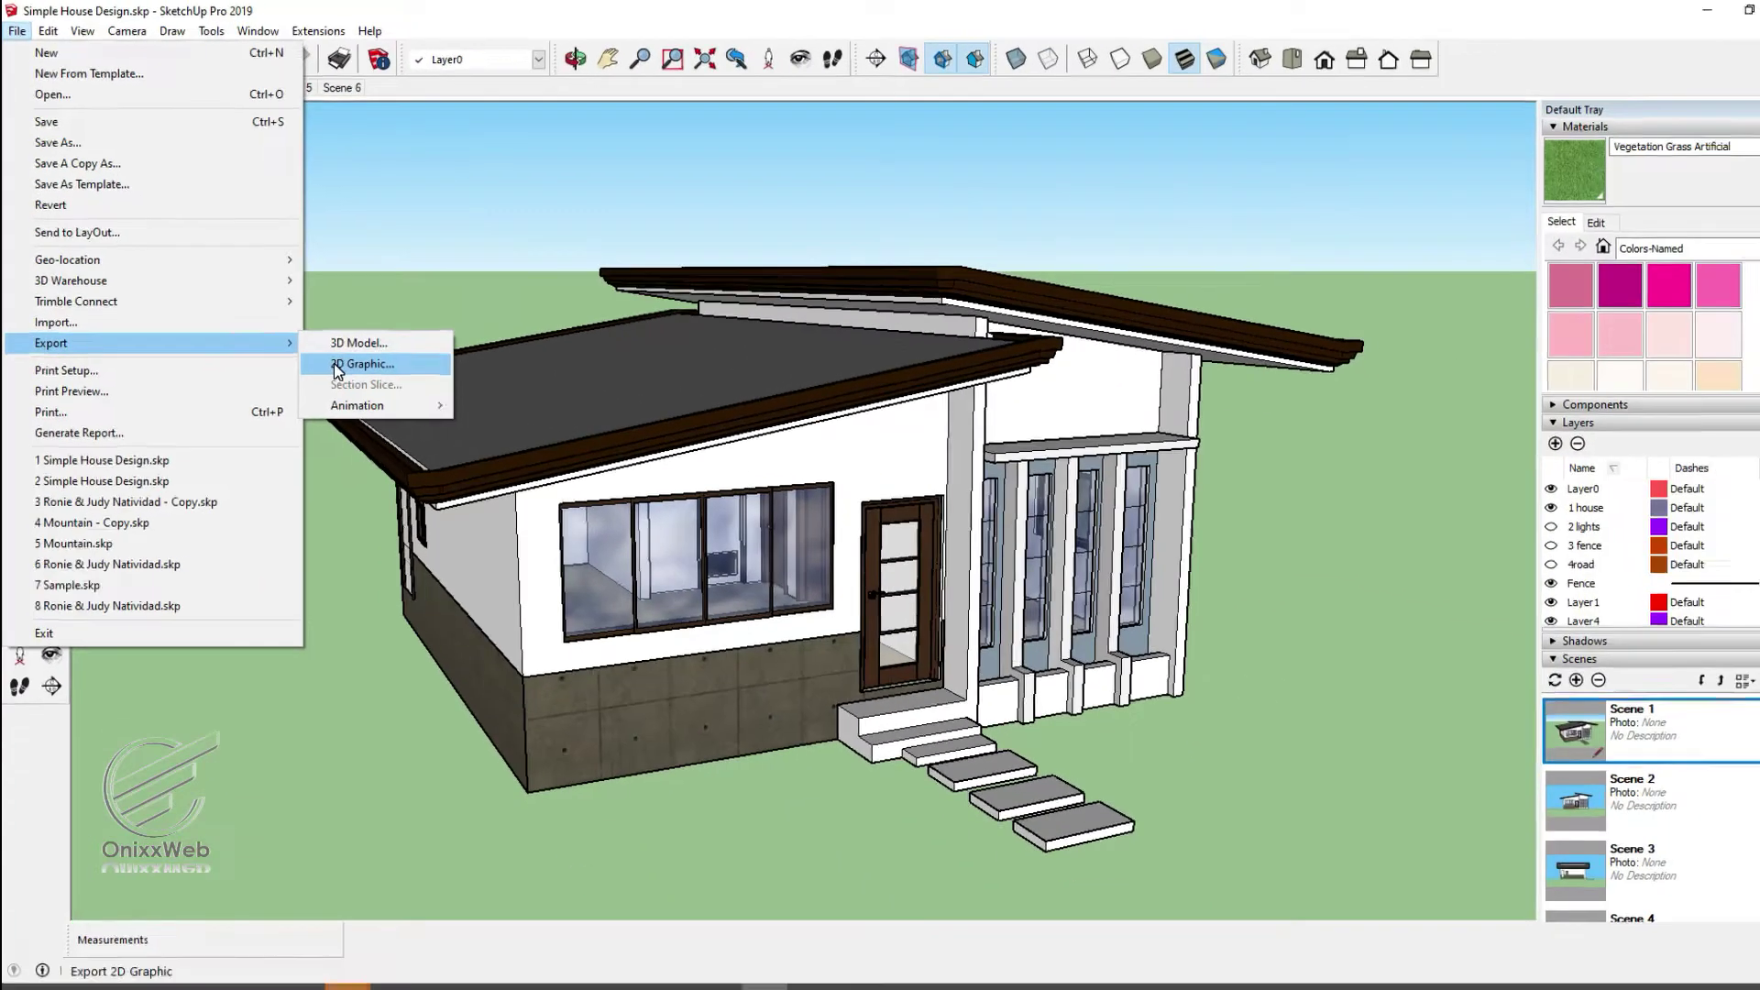
pyautogui.click(513, 526)
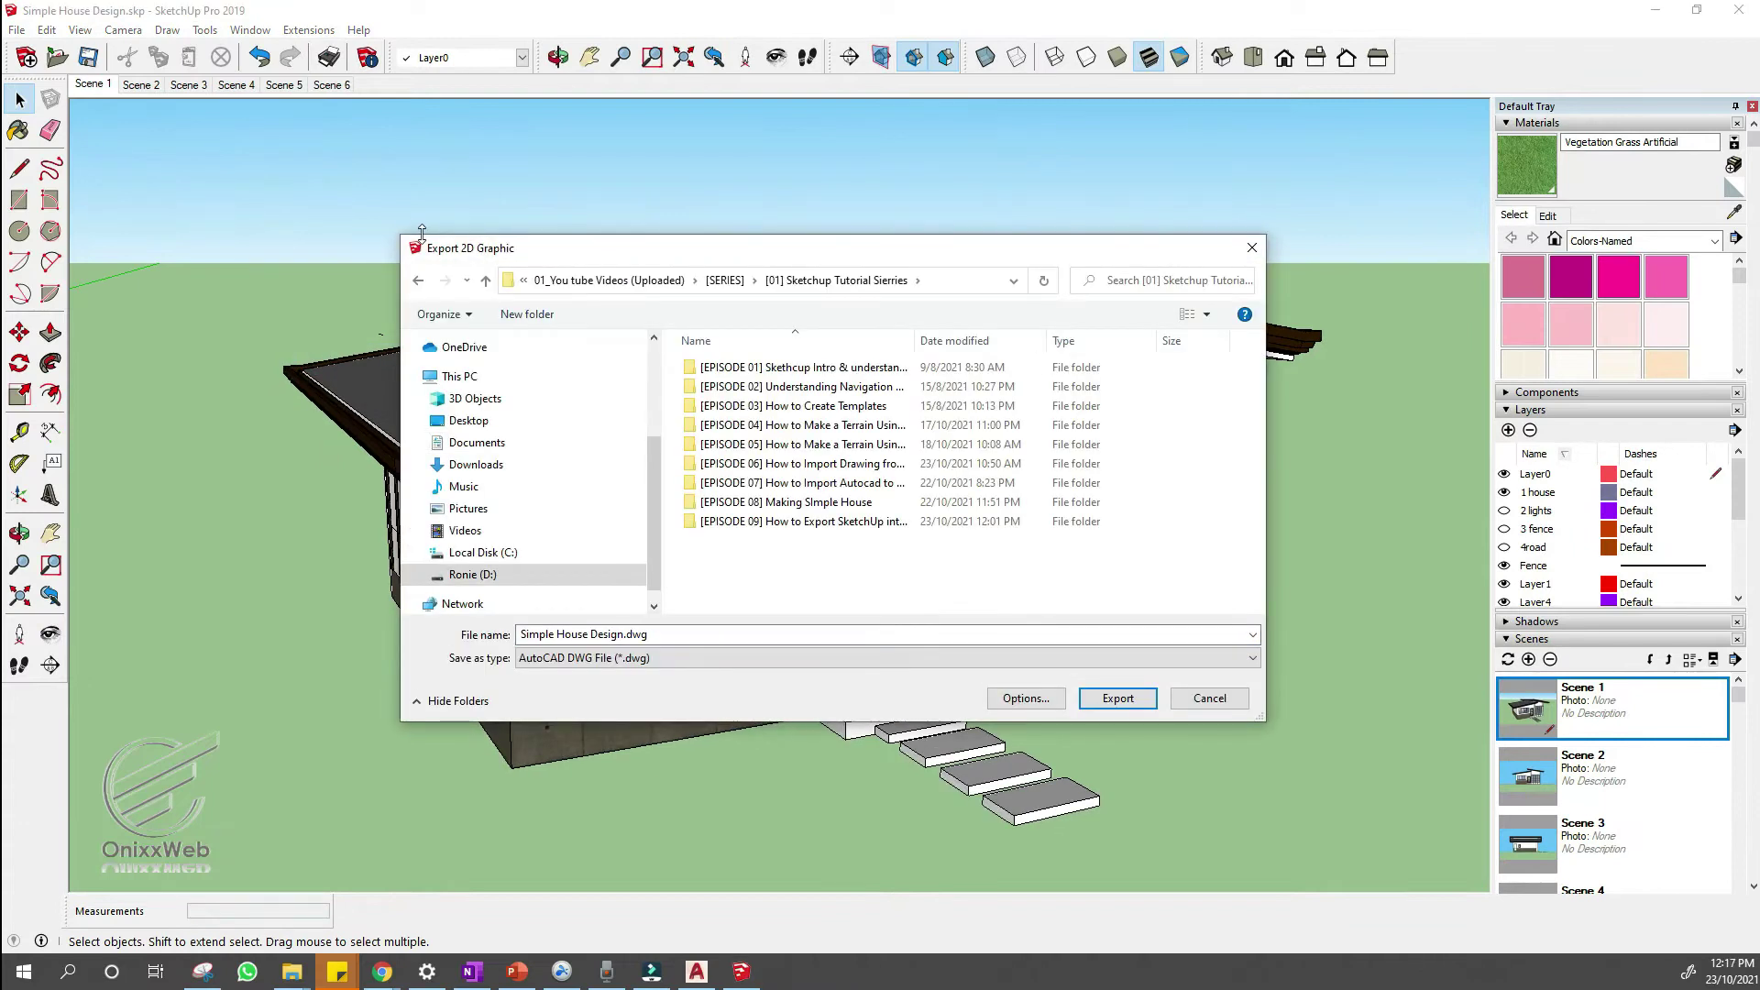
pyautogui.doubleClick(772, 522)
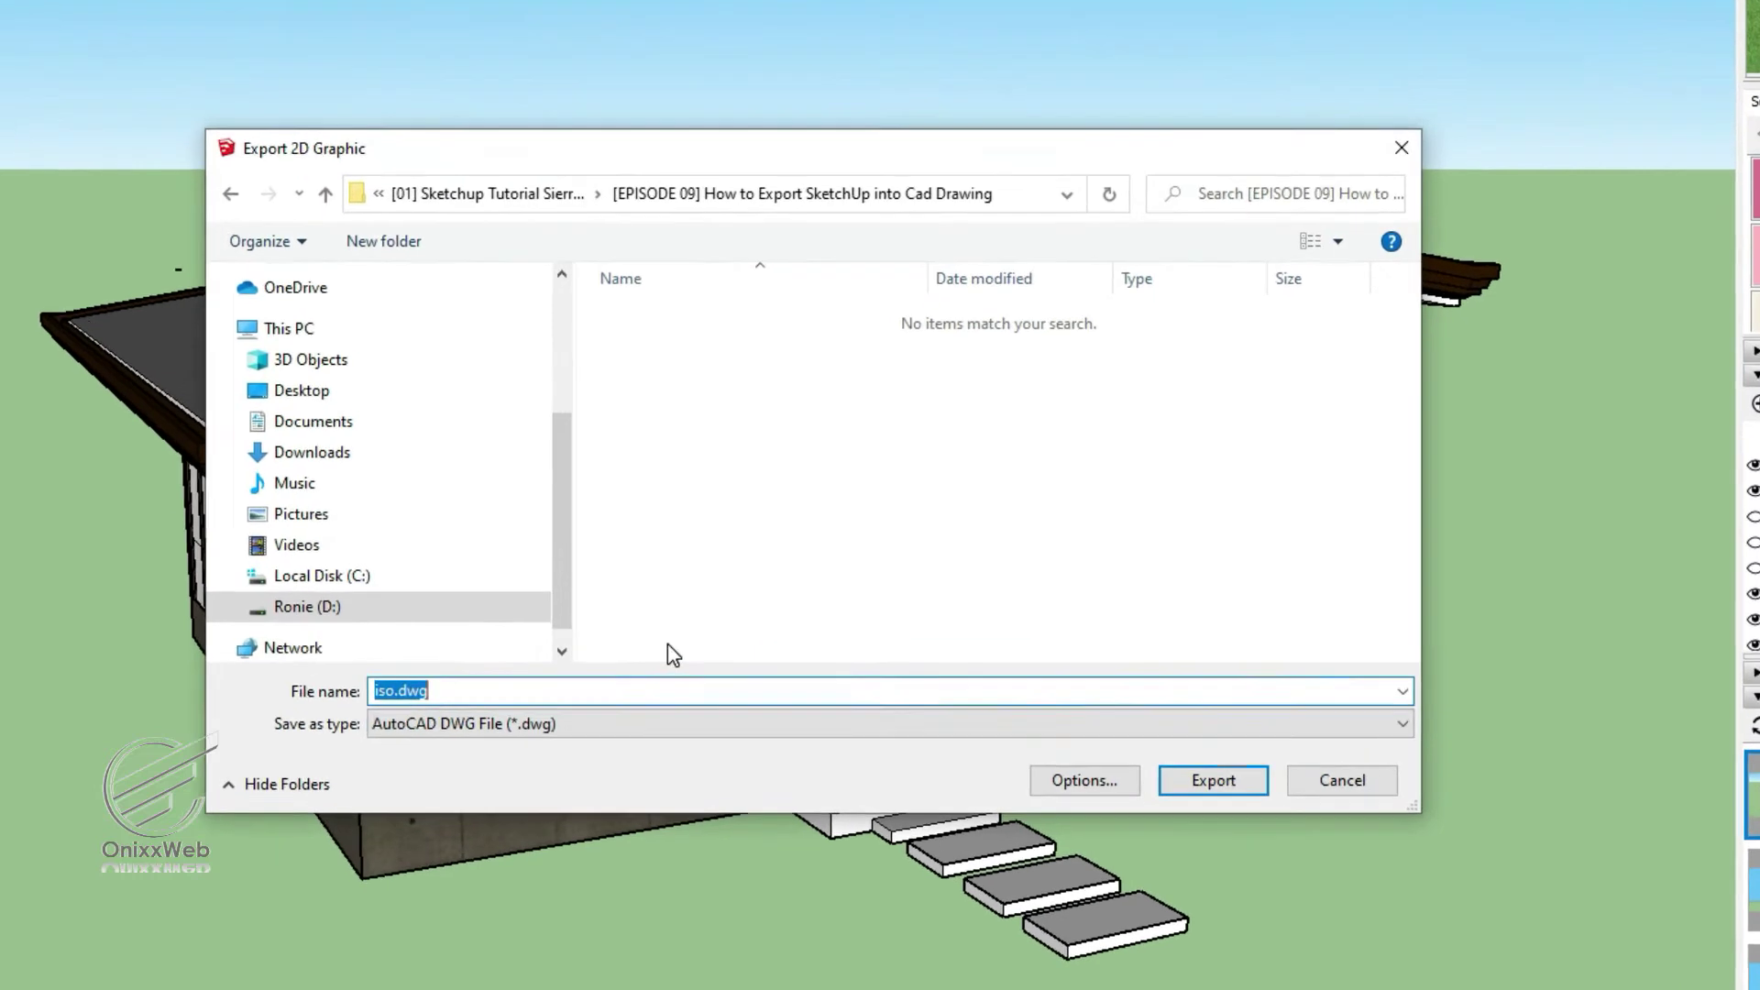
# - Name the export file "Isometric View" and choose AutoCAD DWG File (*.dwg) as its type
pyautogui.press('BackSpace')
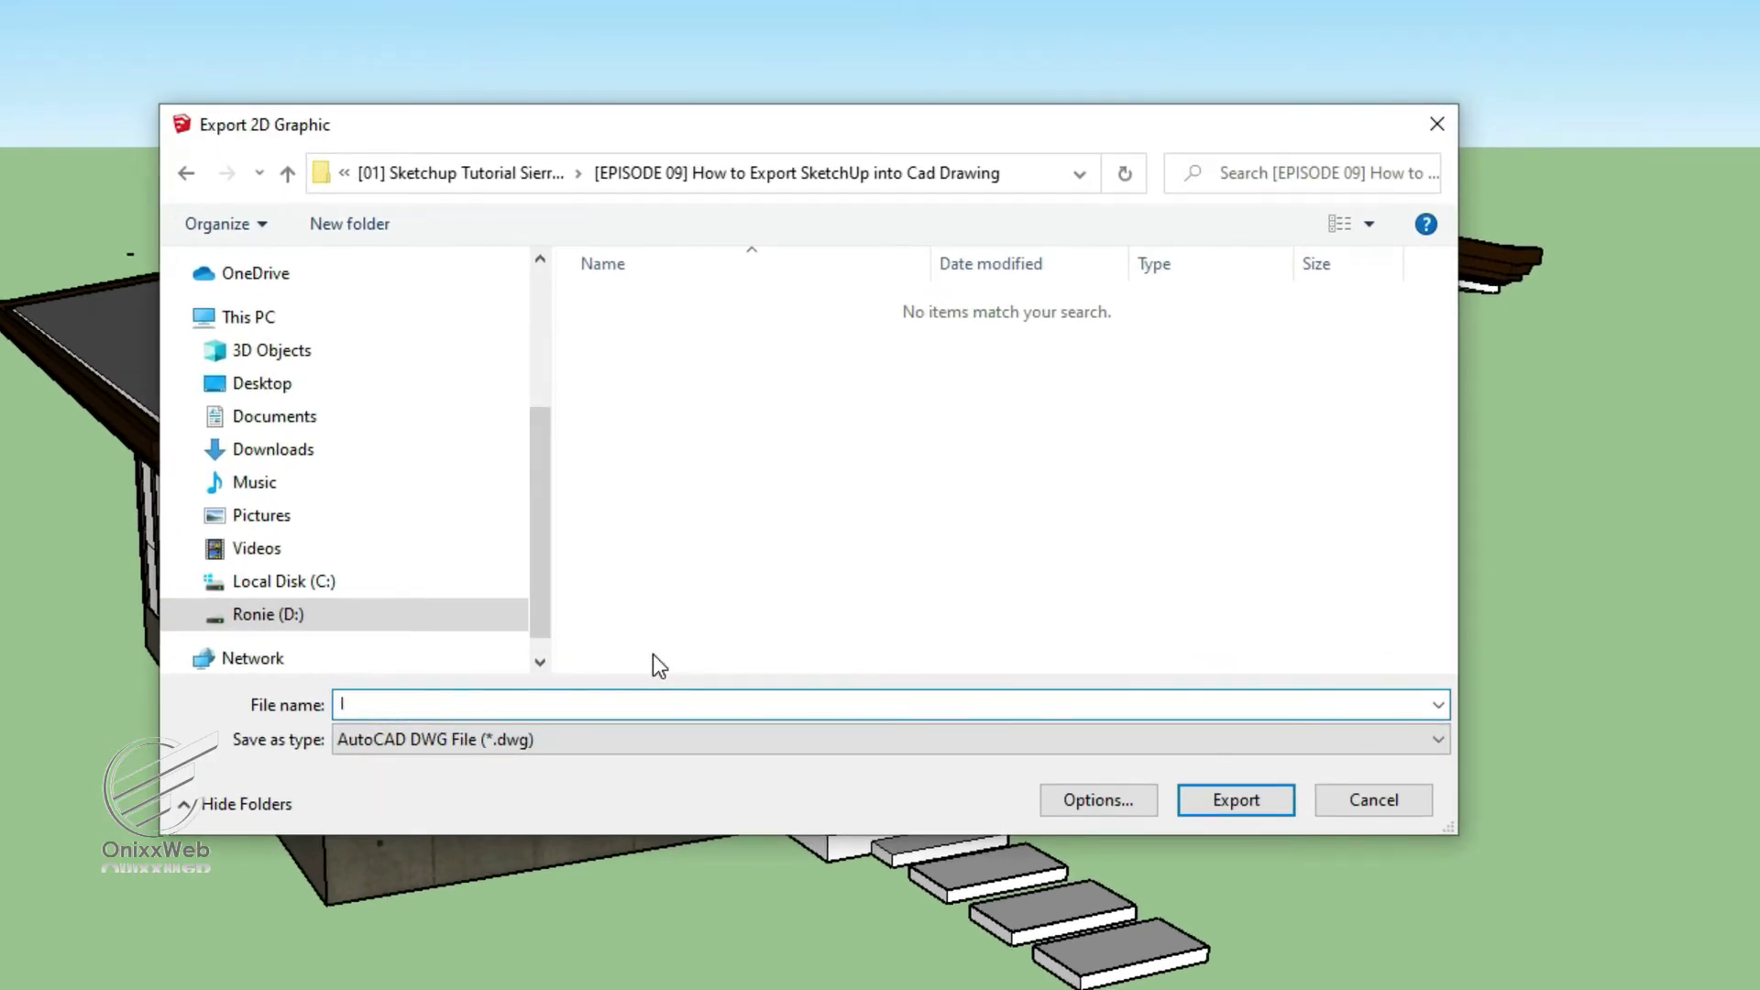
pyautogui.write('Isom')
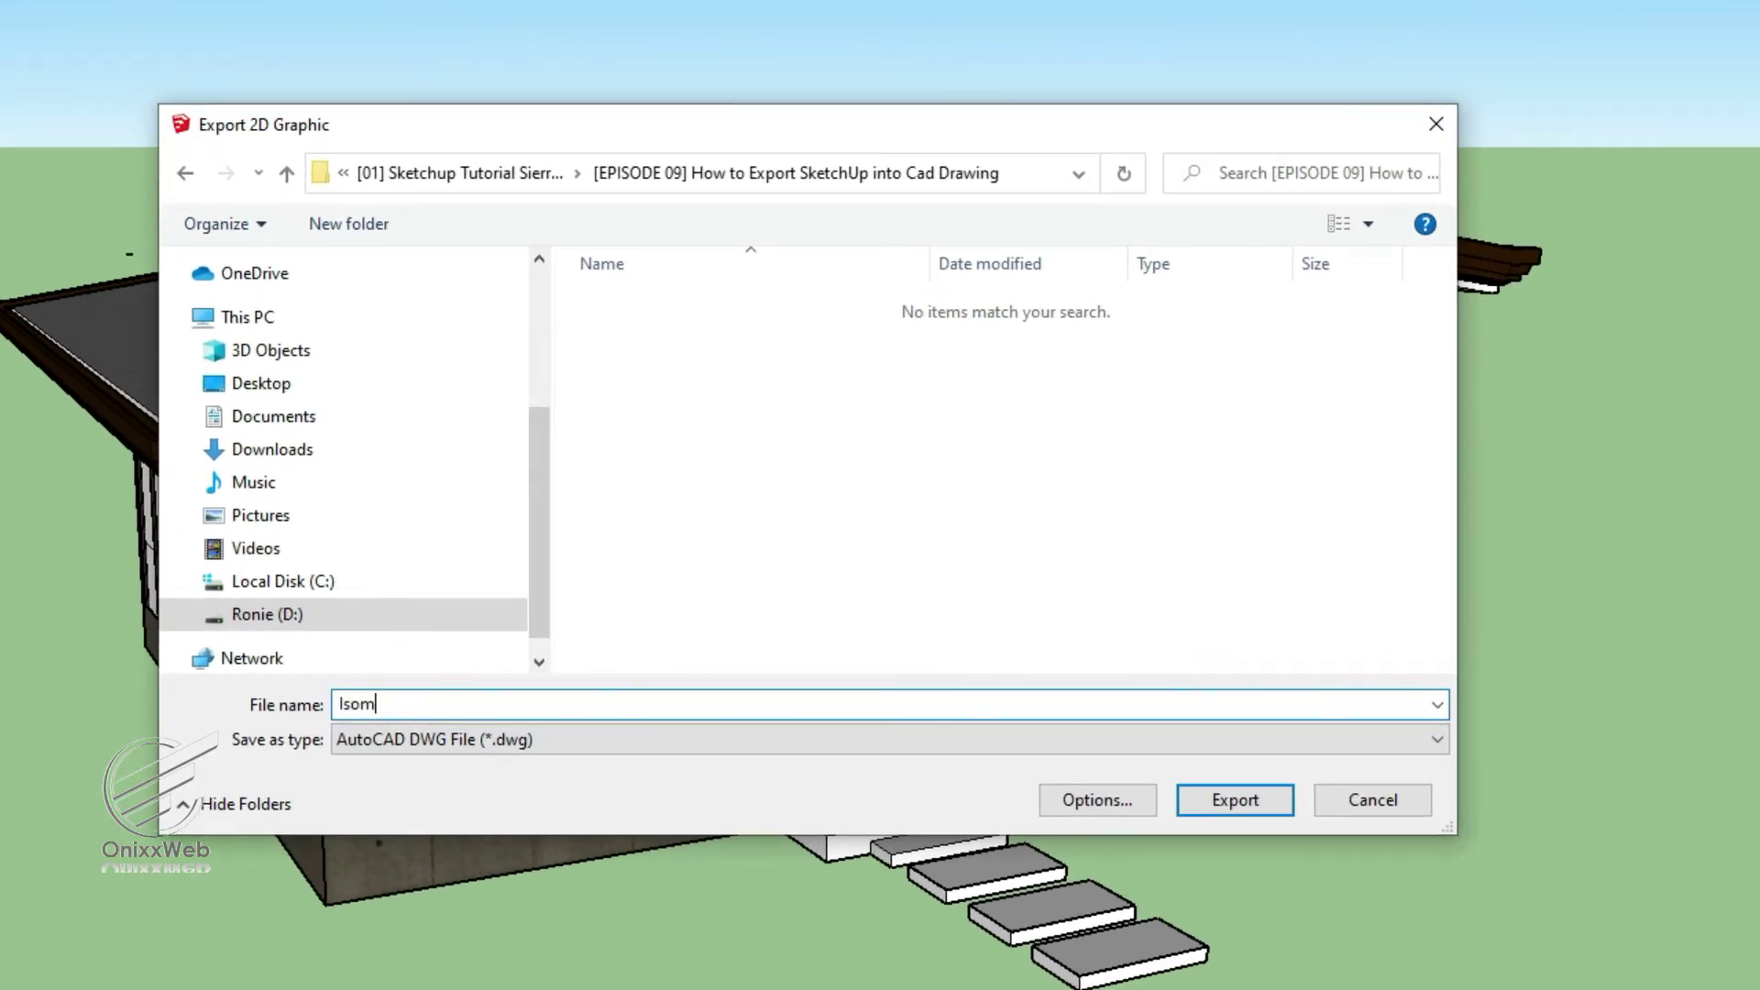
pyautogui.write('etric Vi')
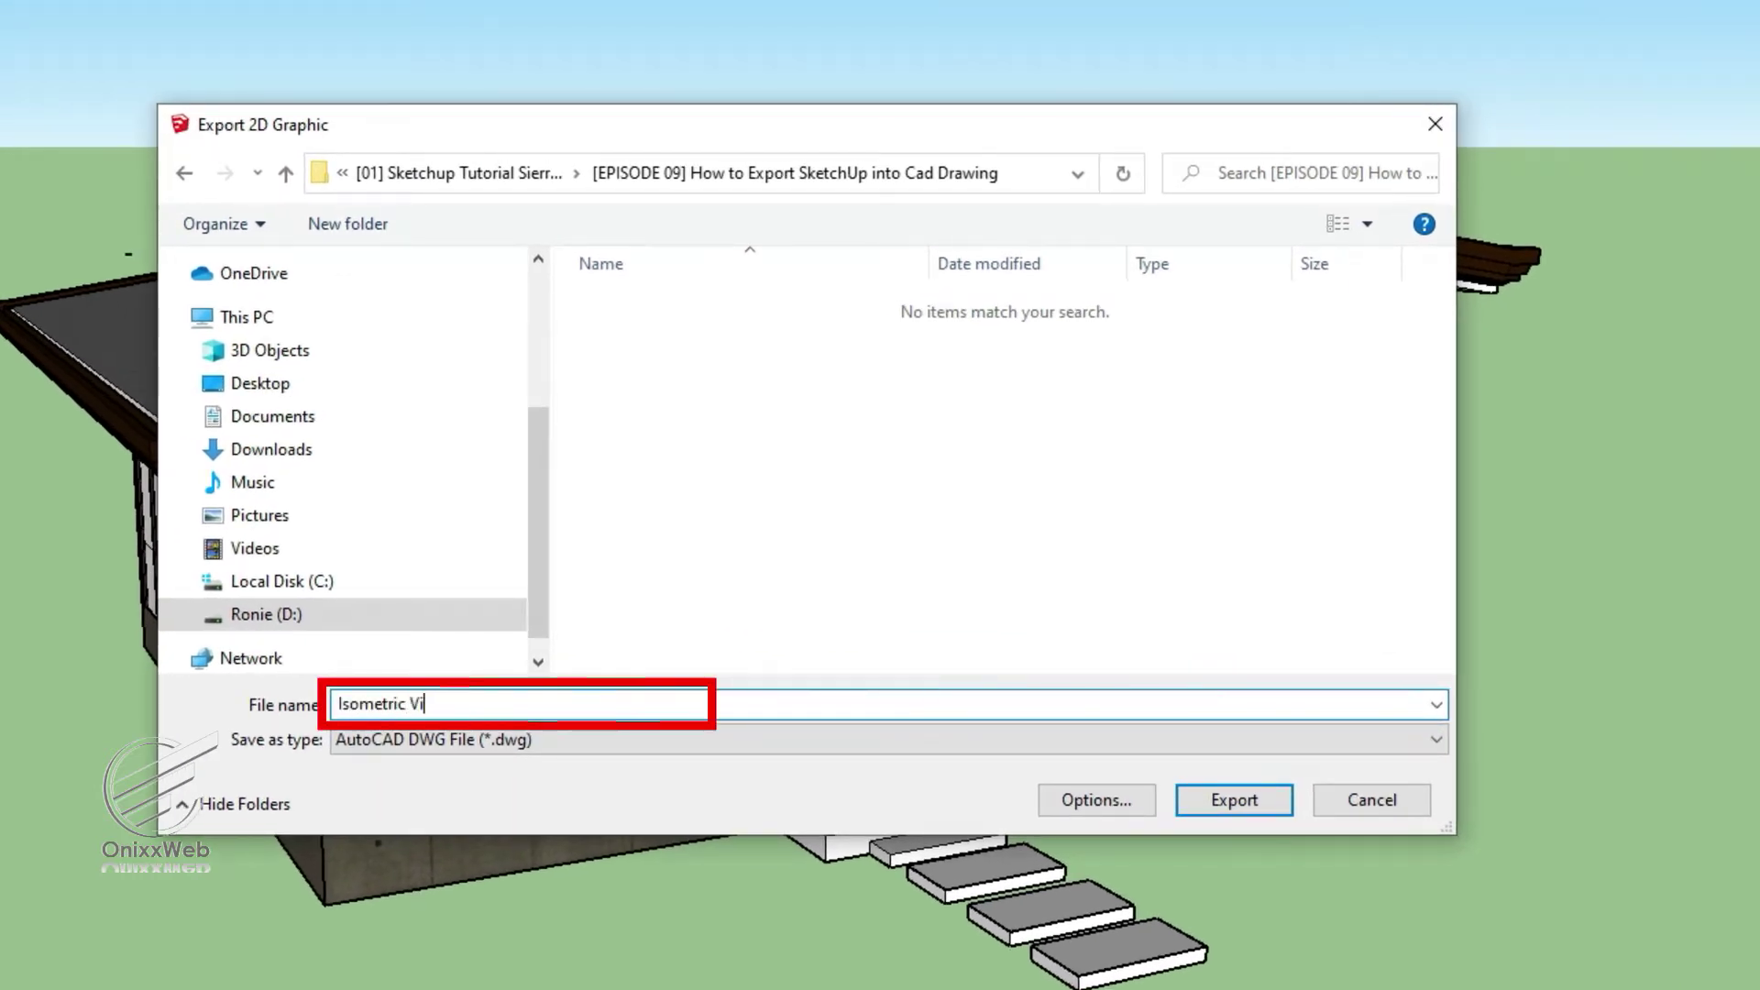
pyautogui.write('ew')
pyautogui.click(790, 739)
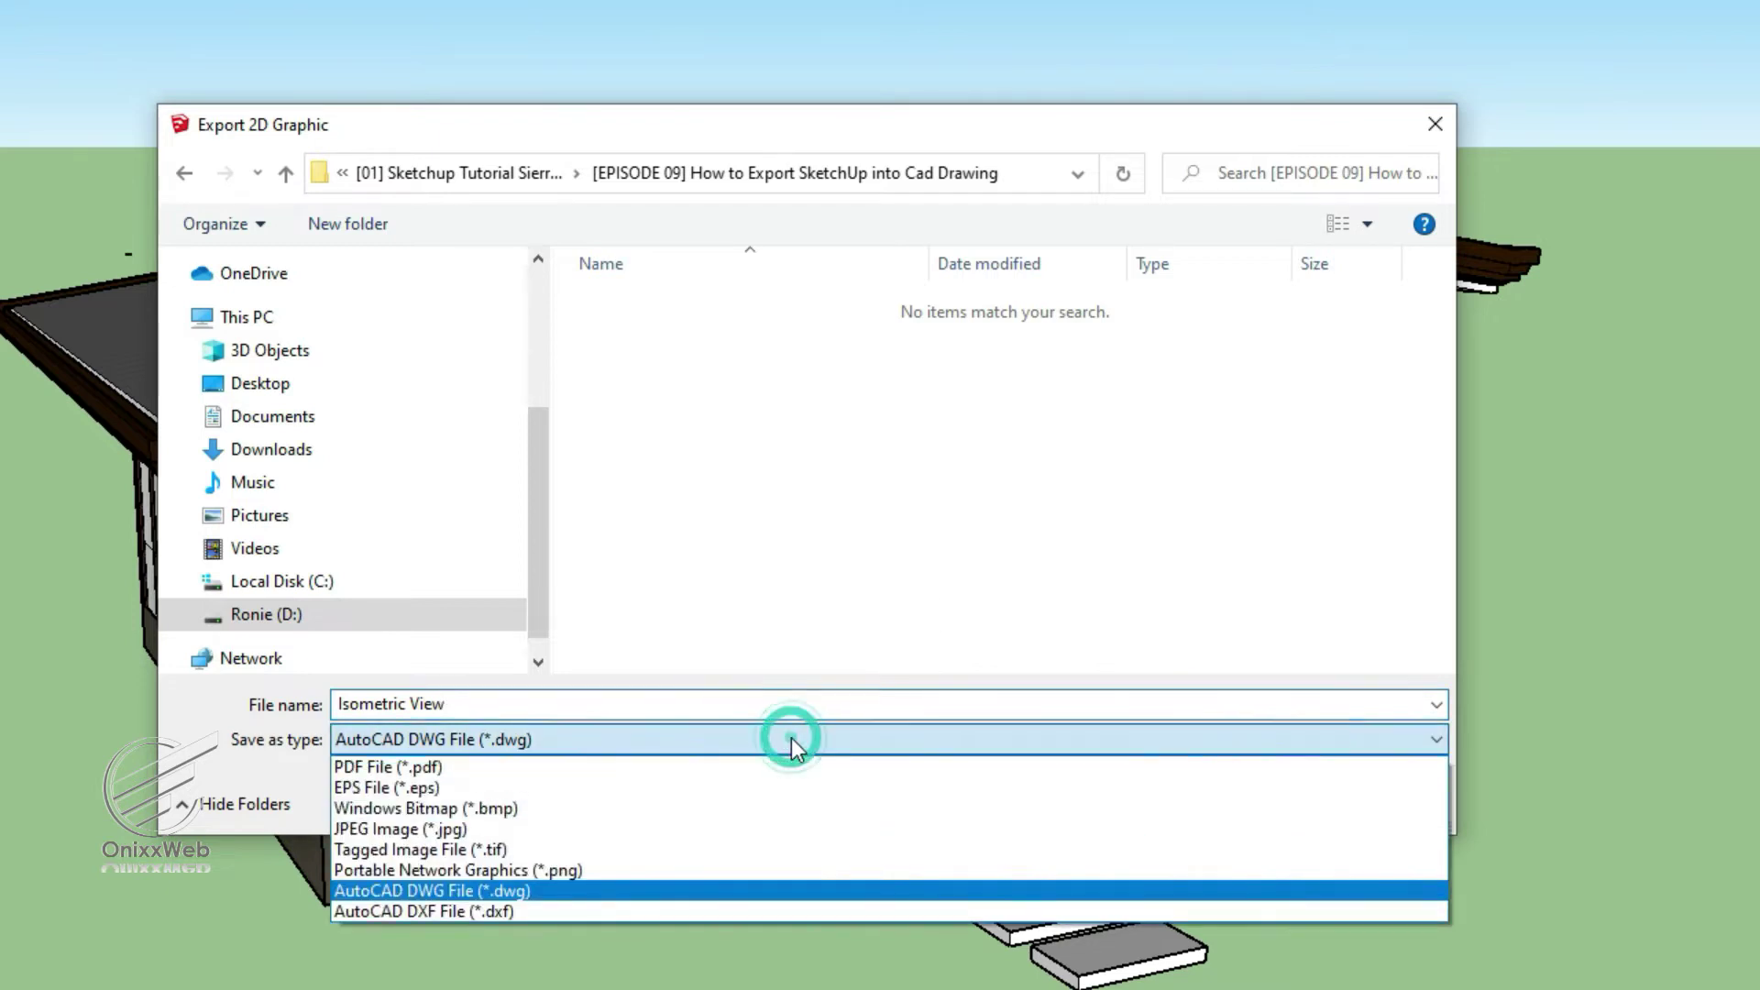
pyautogui.click(715, 896)
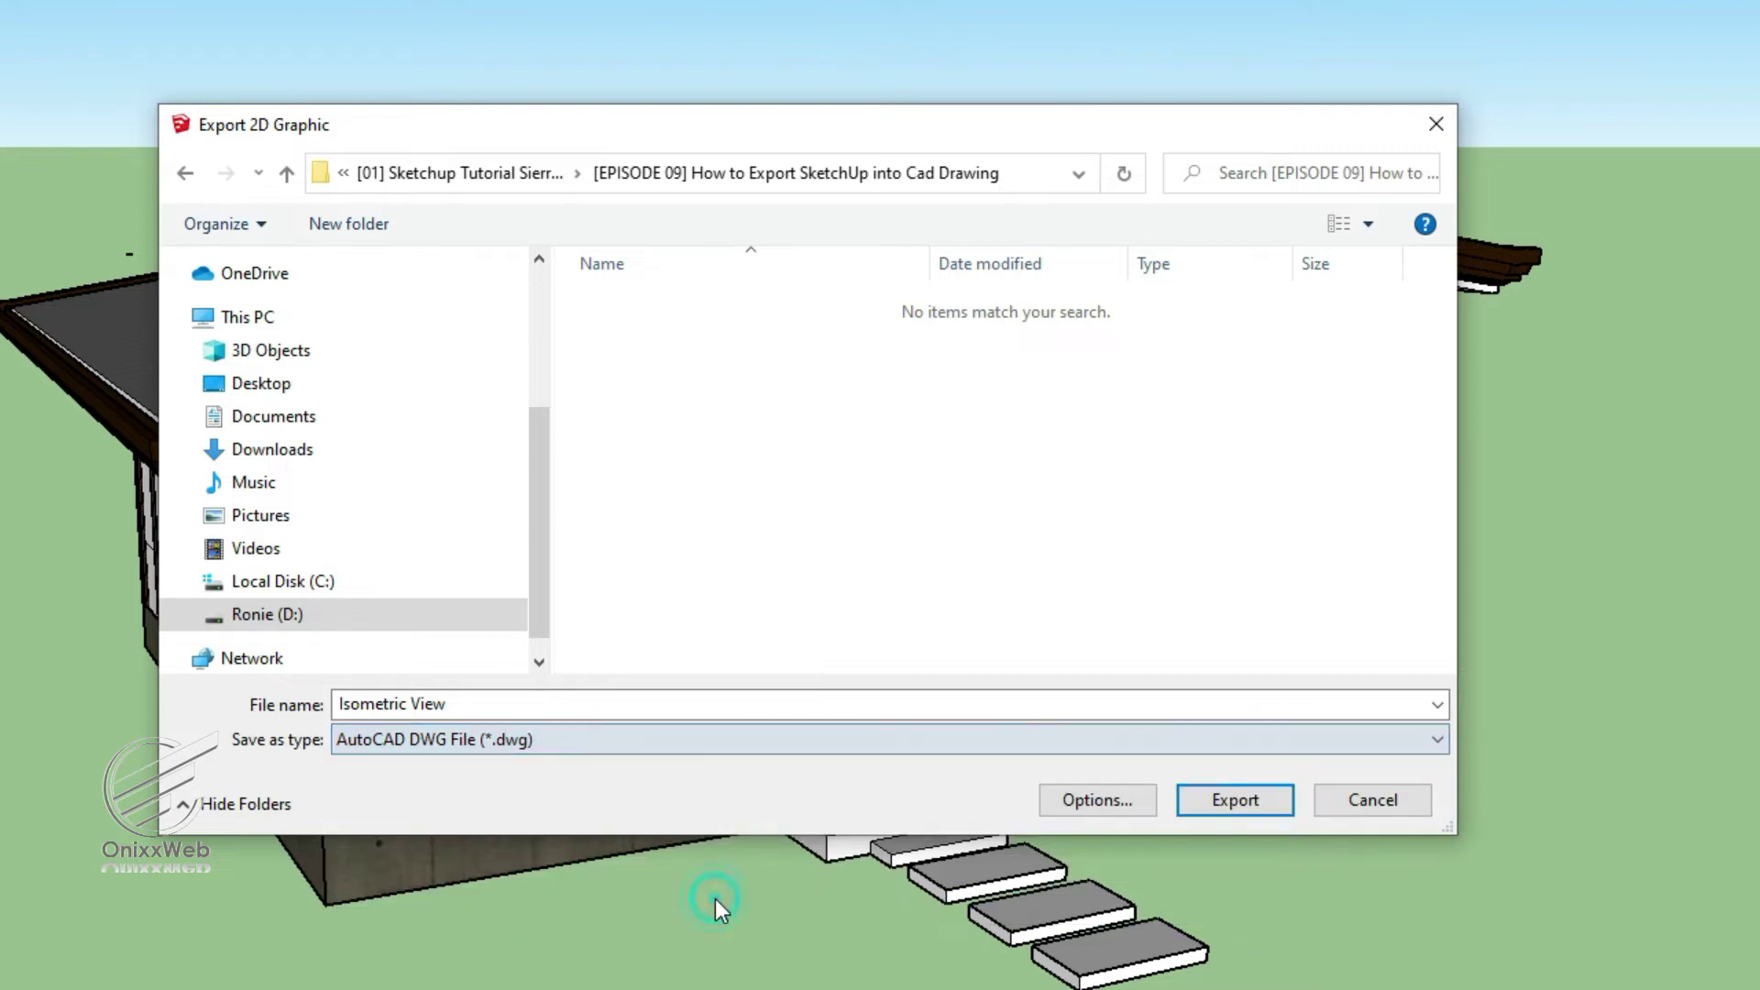
# - Try Polylines with width for the profile lines, set them back to None, accept the hidden line options and export the isometric view
pyautogui.click(1077, 801)
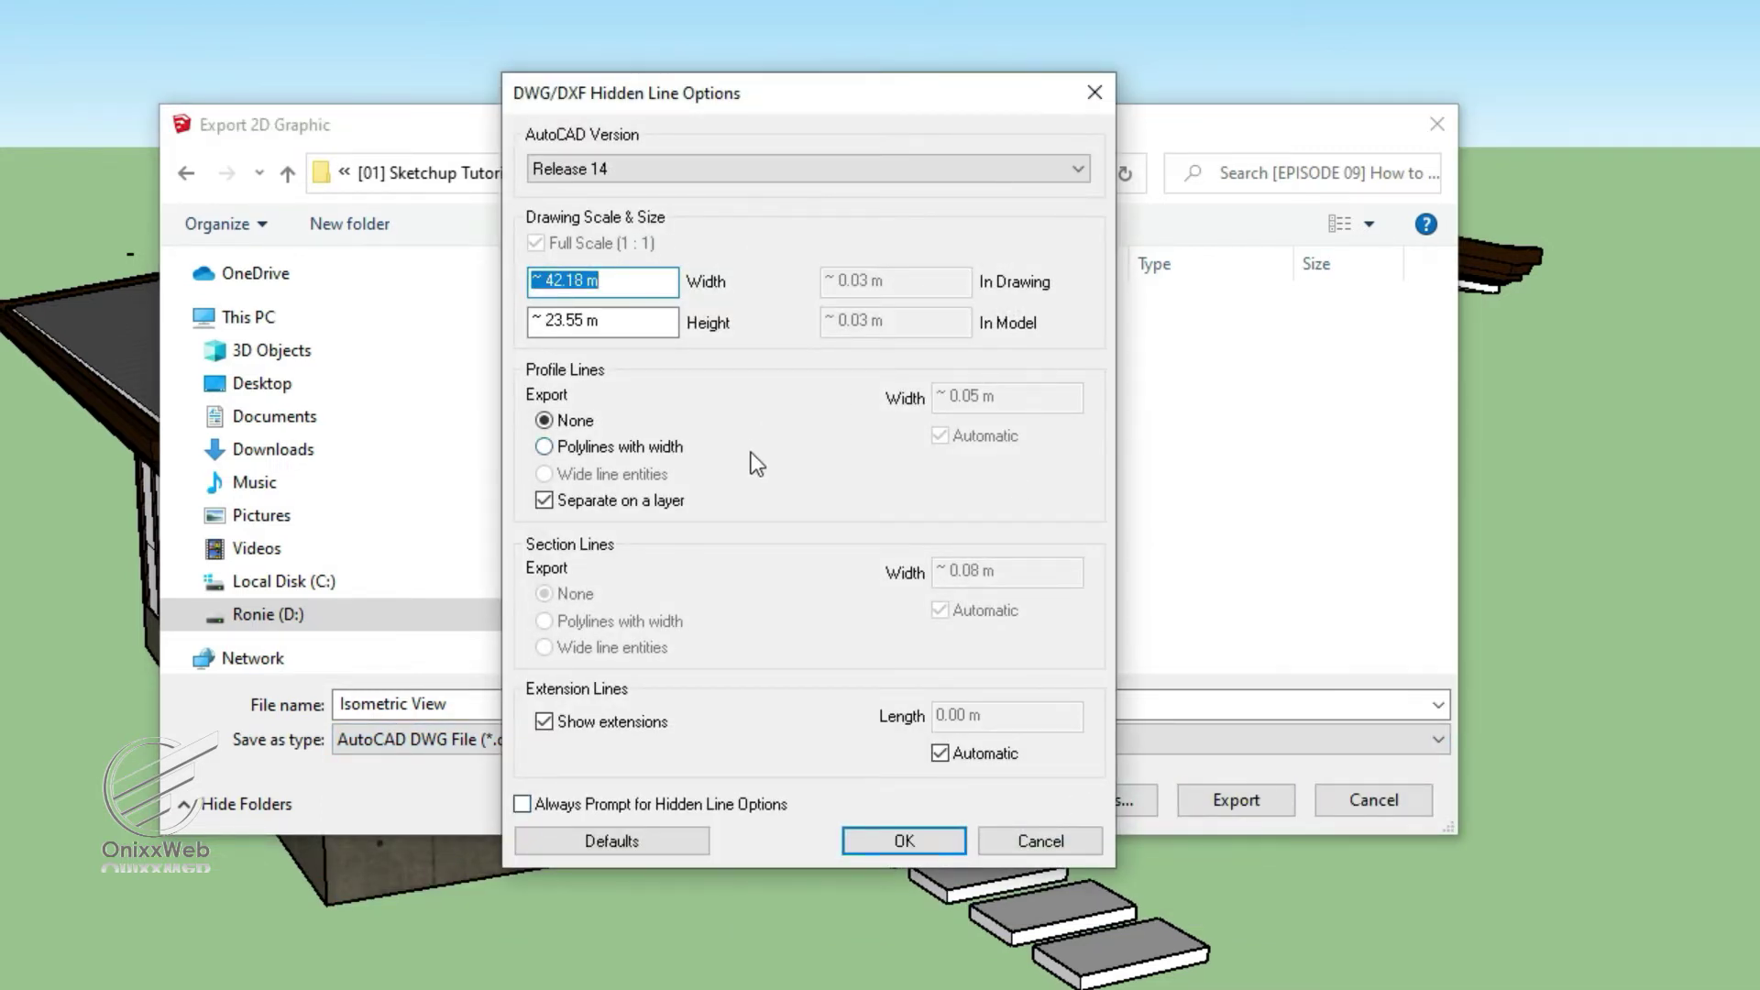
pyautogui.click(754, 449)
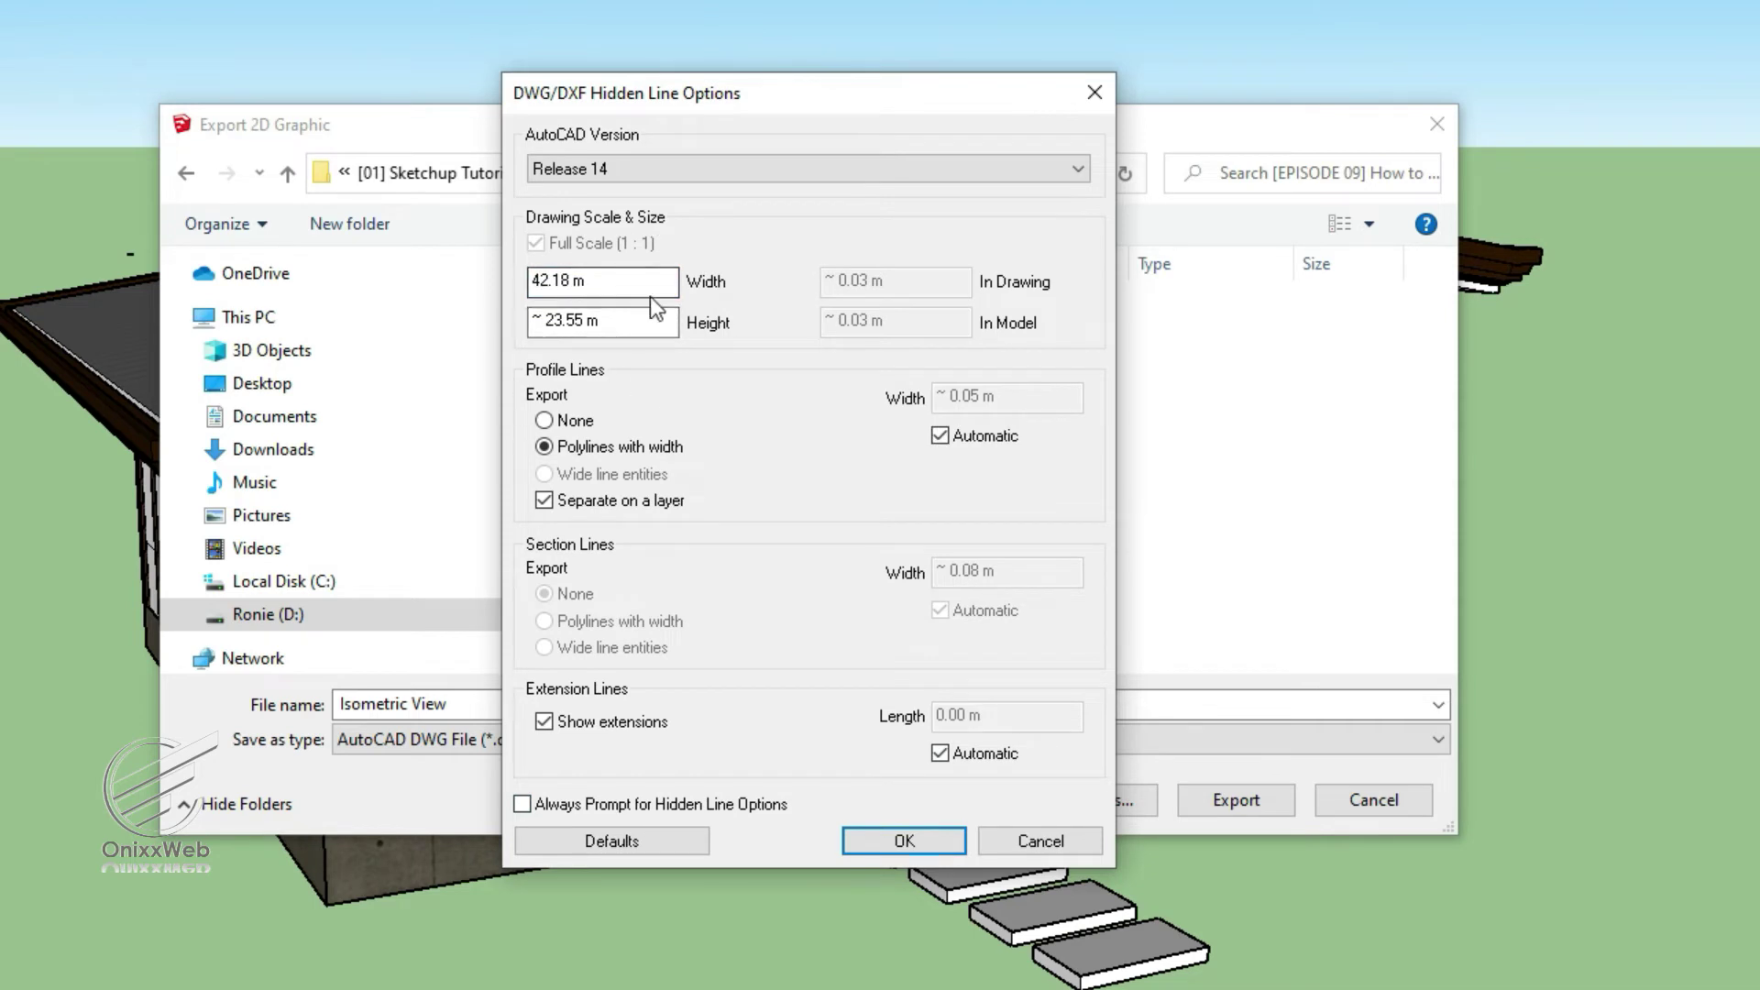
pyautogui.click(583, 423)
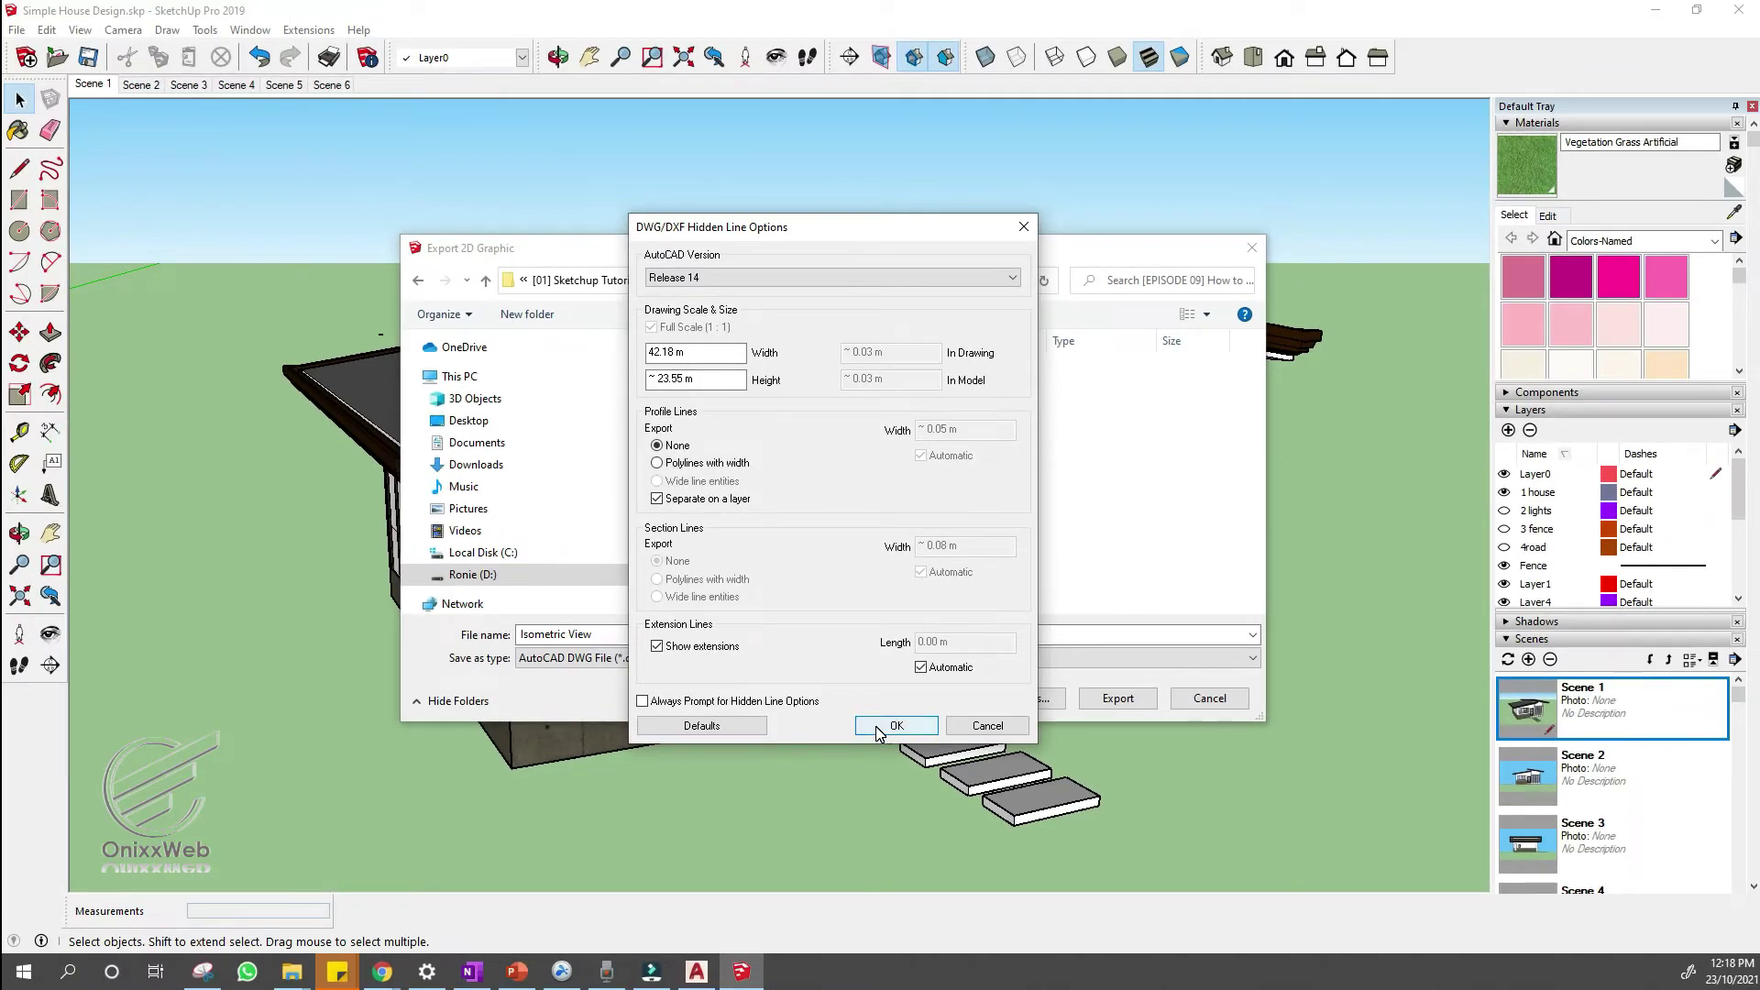
pyautogui.click(880, 726)
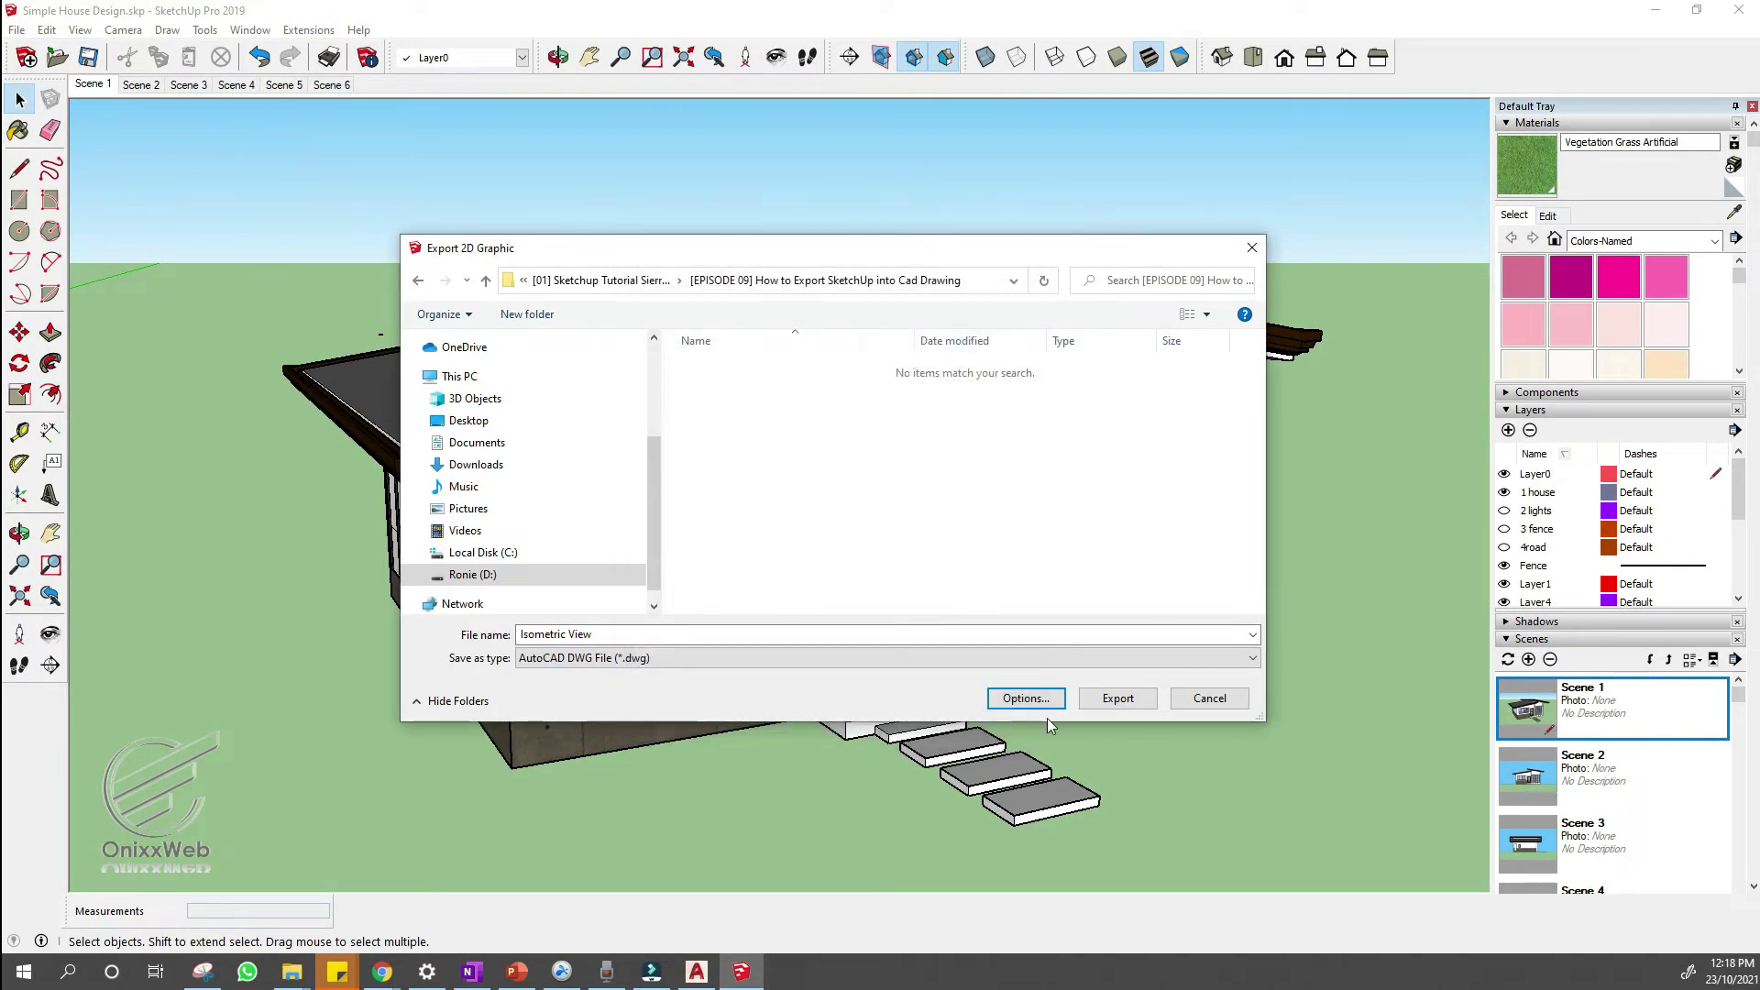
pyautogui.click(1117, 699)
# - Export Scene 2 as a 2D AutoCAD DWG file named "Front View"
pyautogui.write('F')
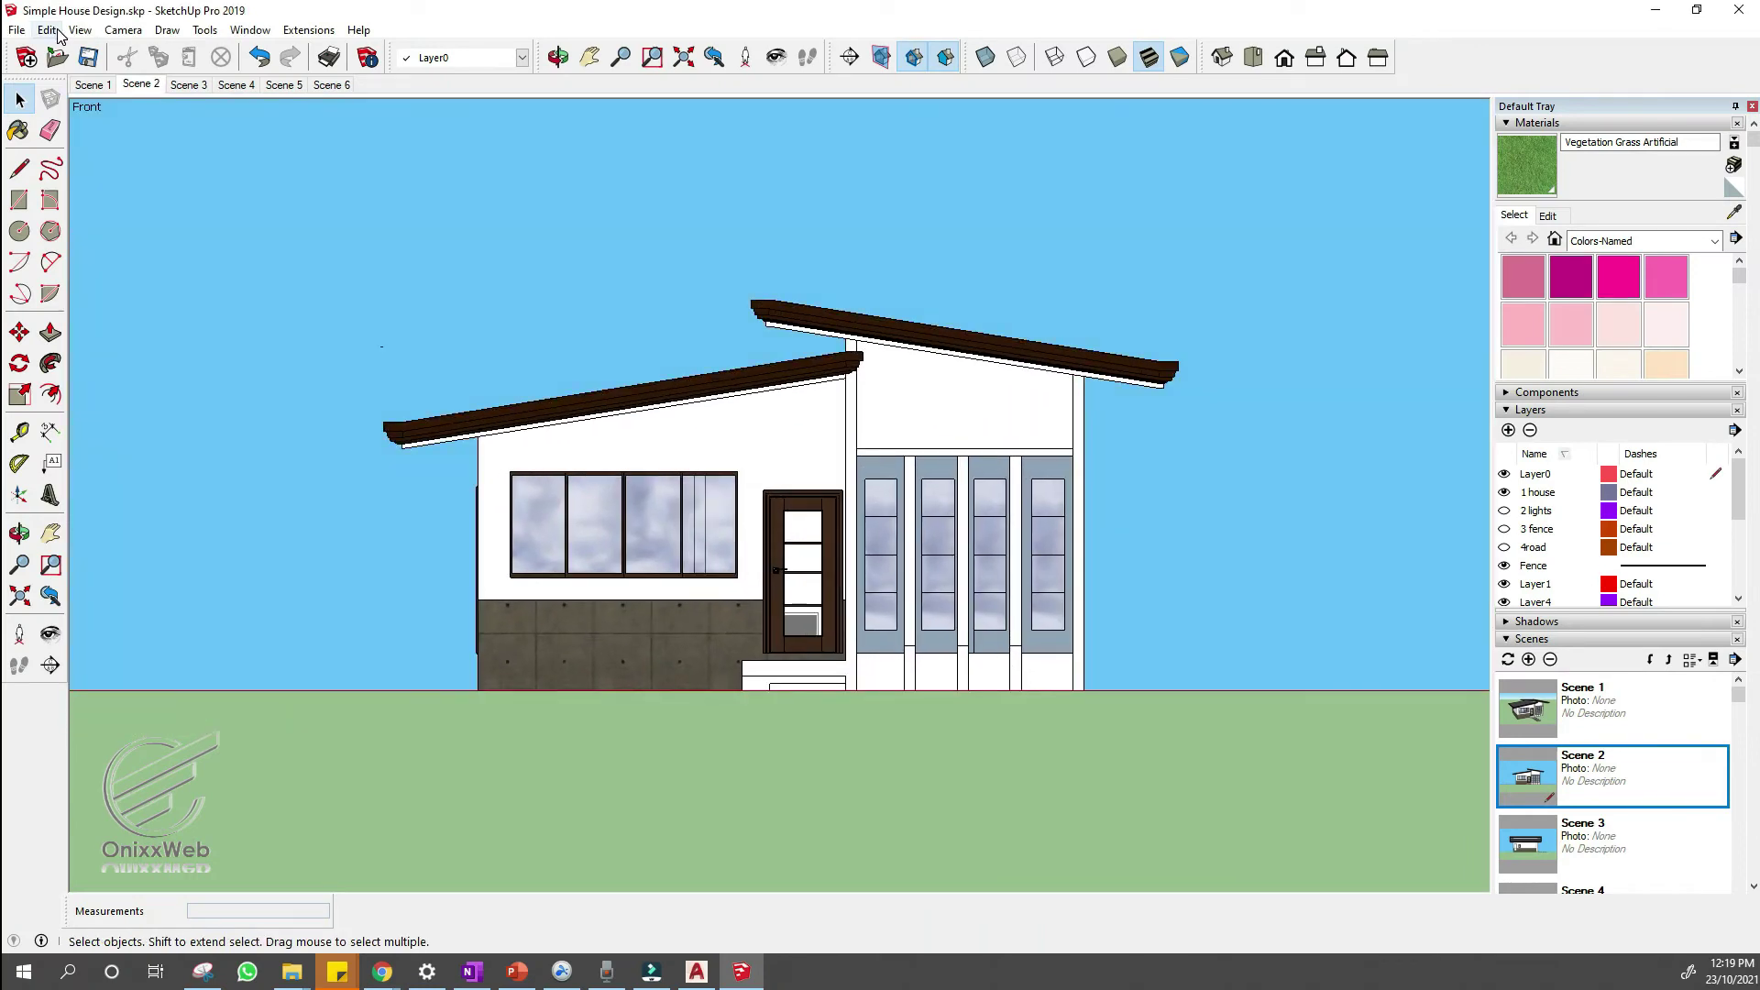
pyautogui.click(16, 30)
pyautogui.moveTo(138, 332)
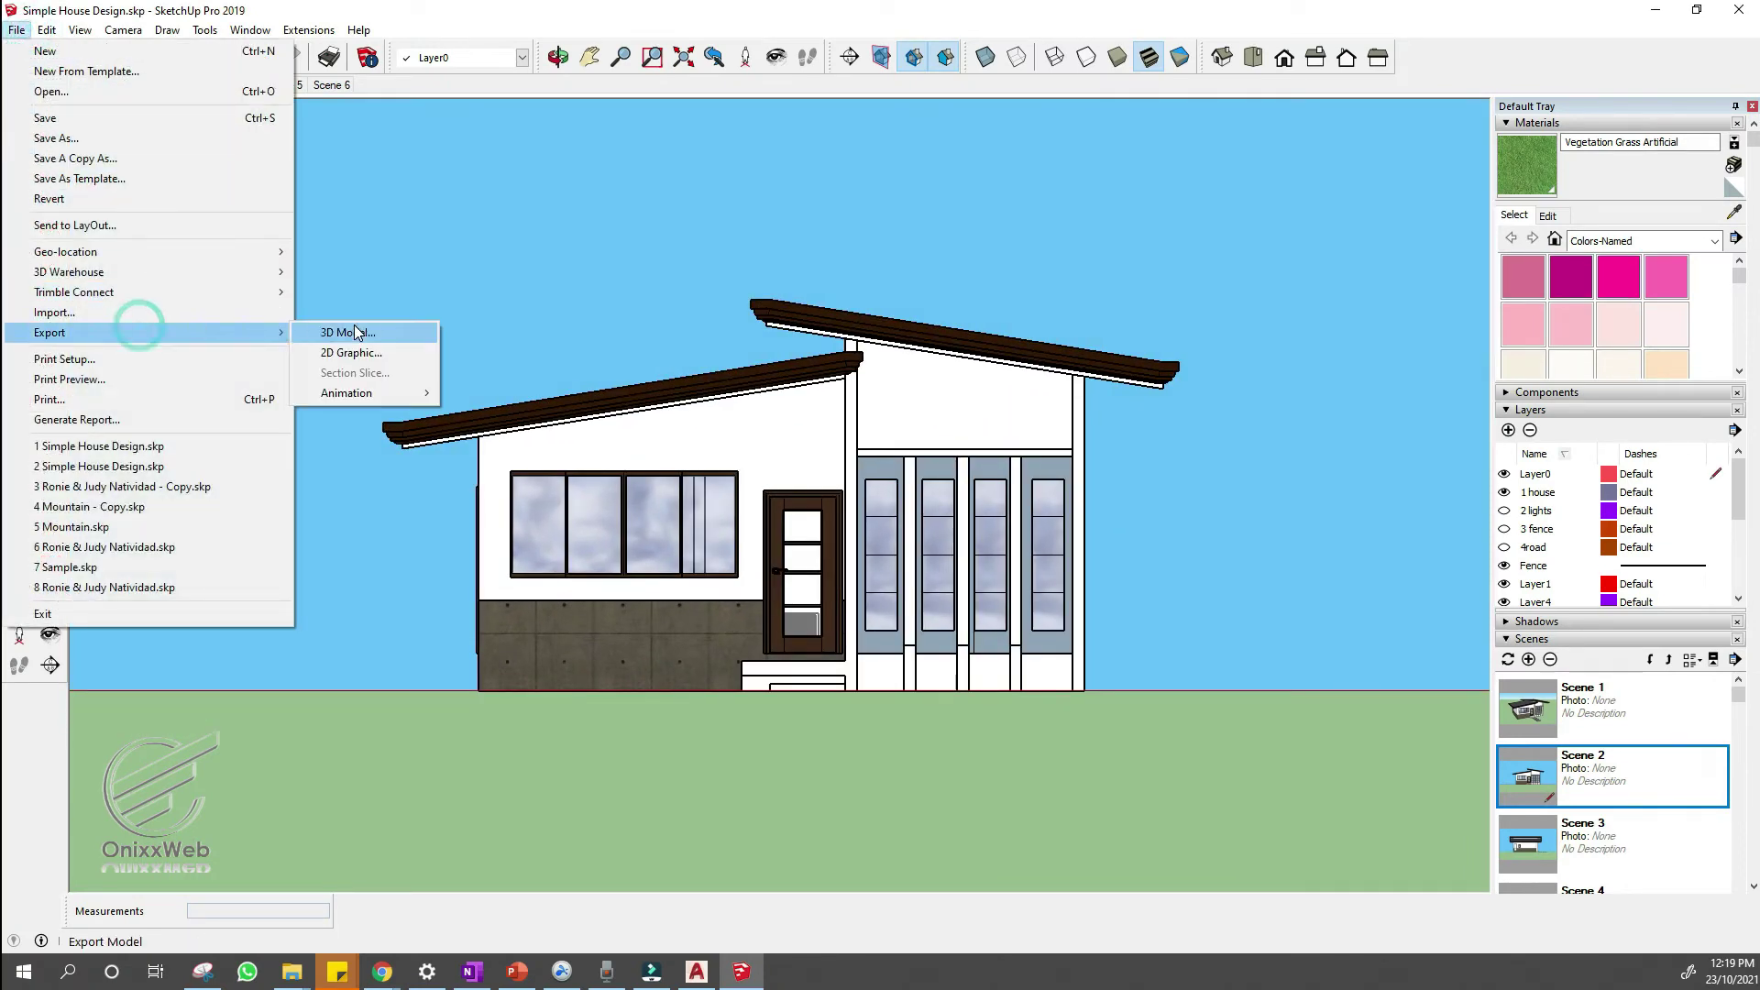
pyautogui.click(356, 353)
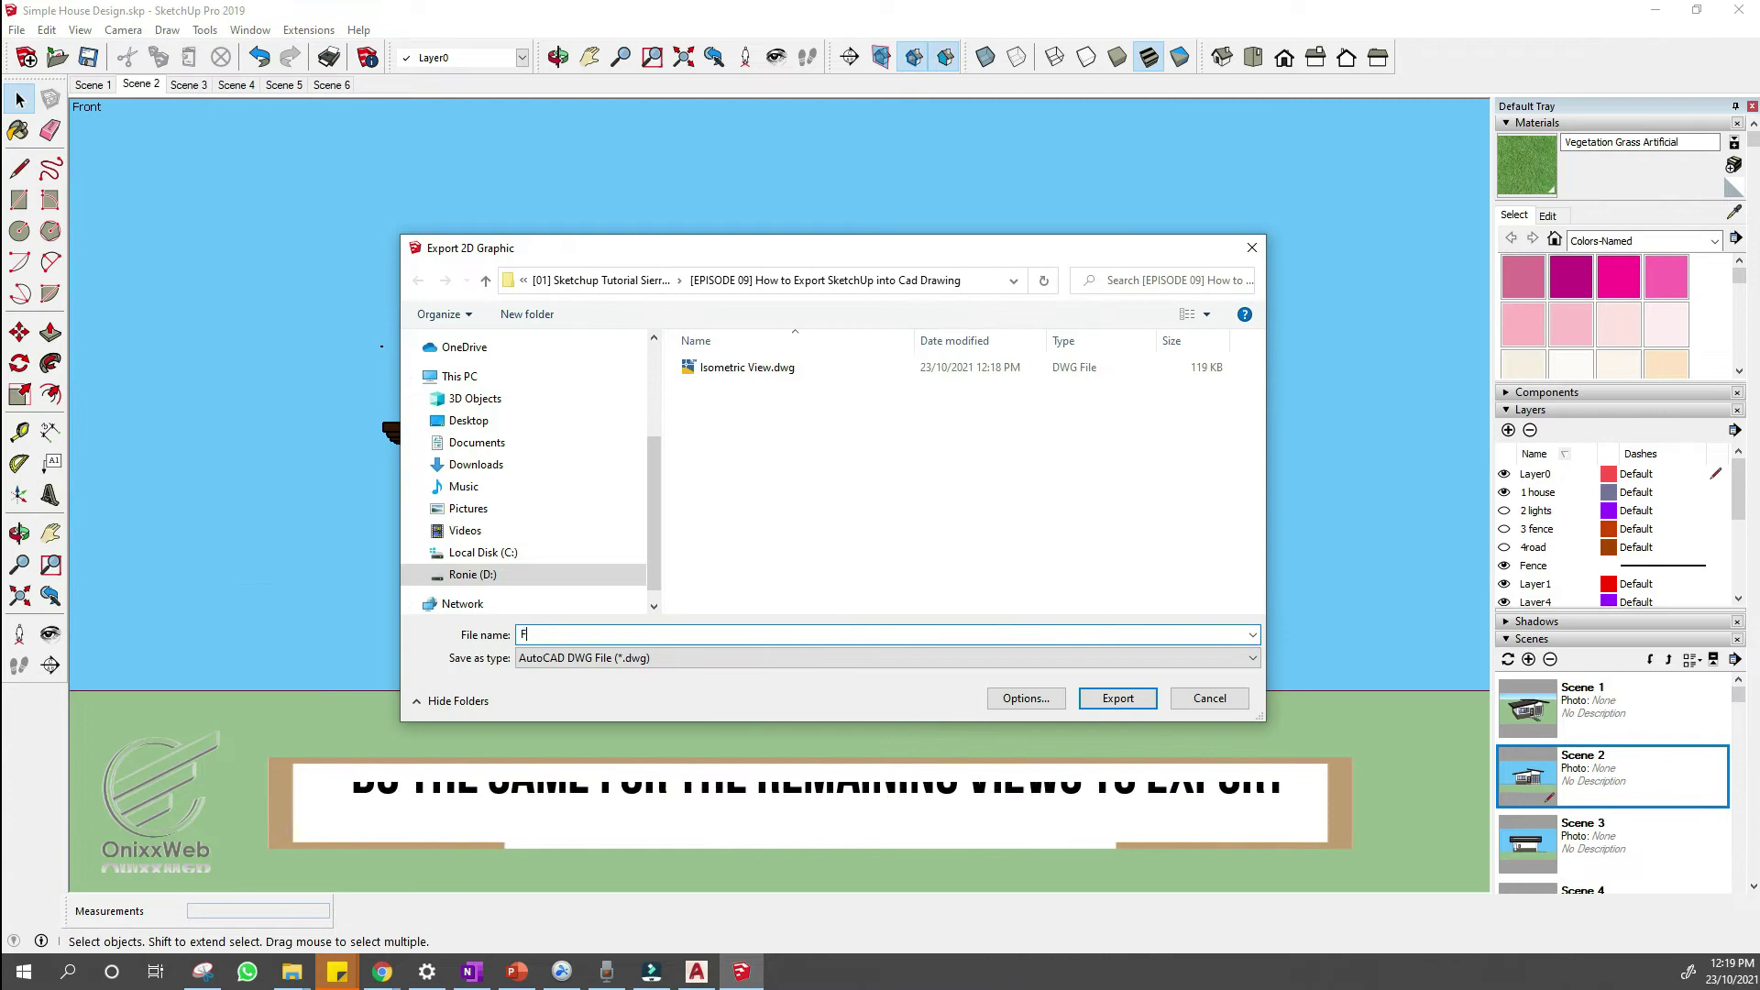
pyautogui.write('ront View')
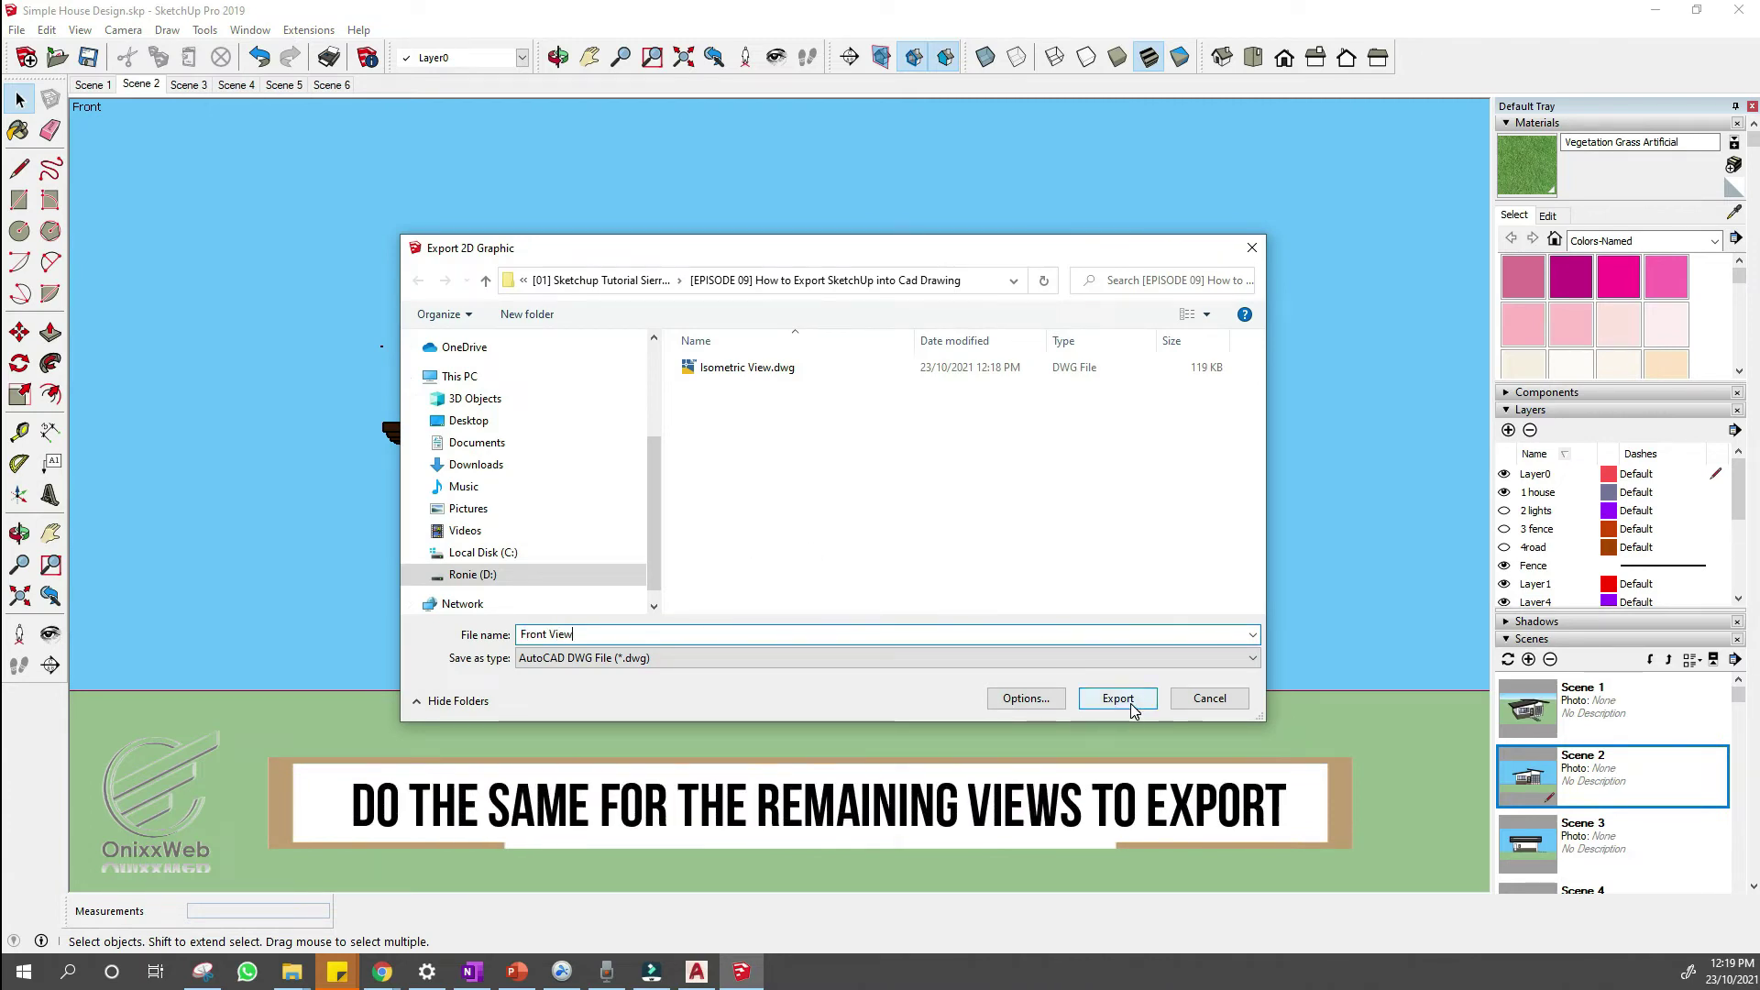
pyautogui.click(1118, 698)
# - Export Scene 3 as a 2D AutoCAD DWG file named "Left Side View"
pyautogui.click(189, 84)
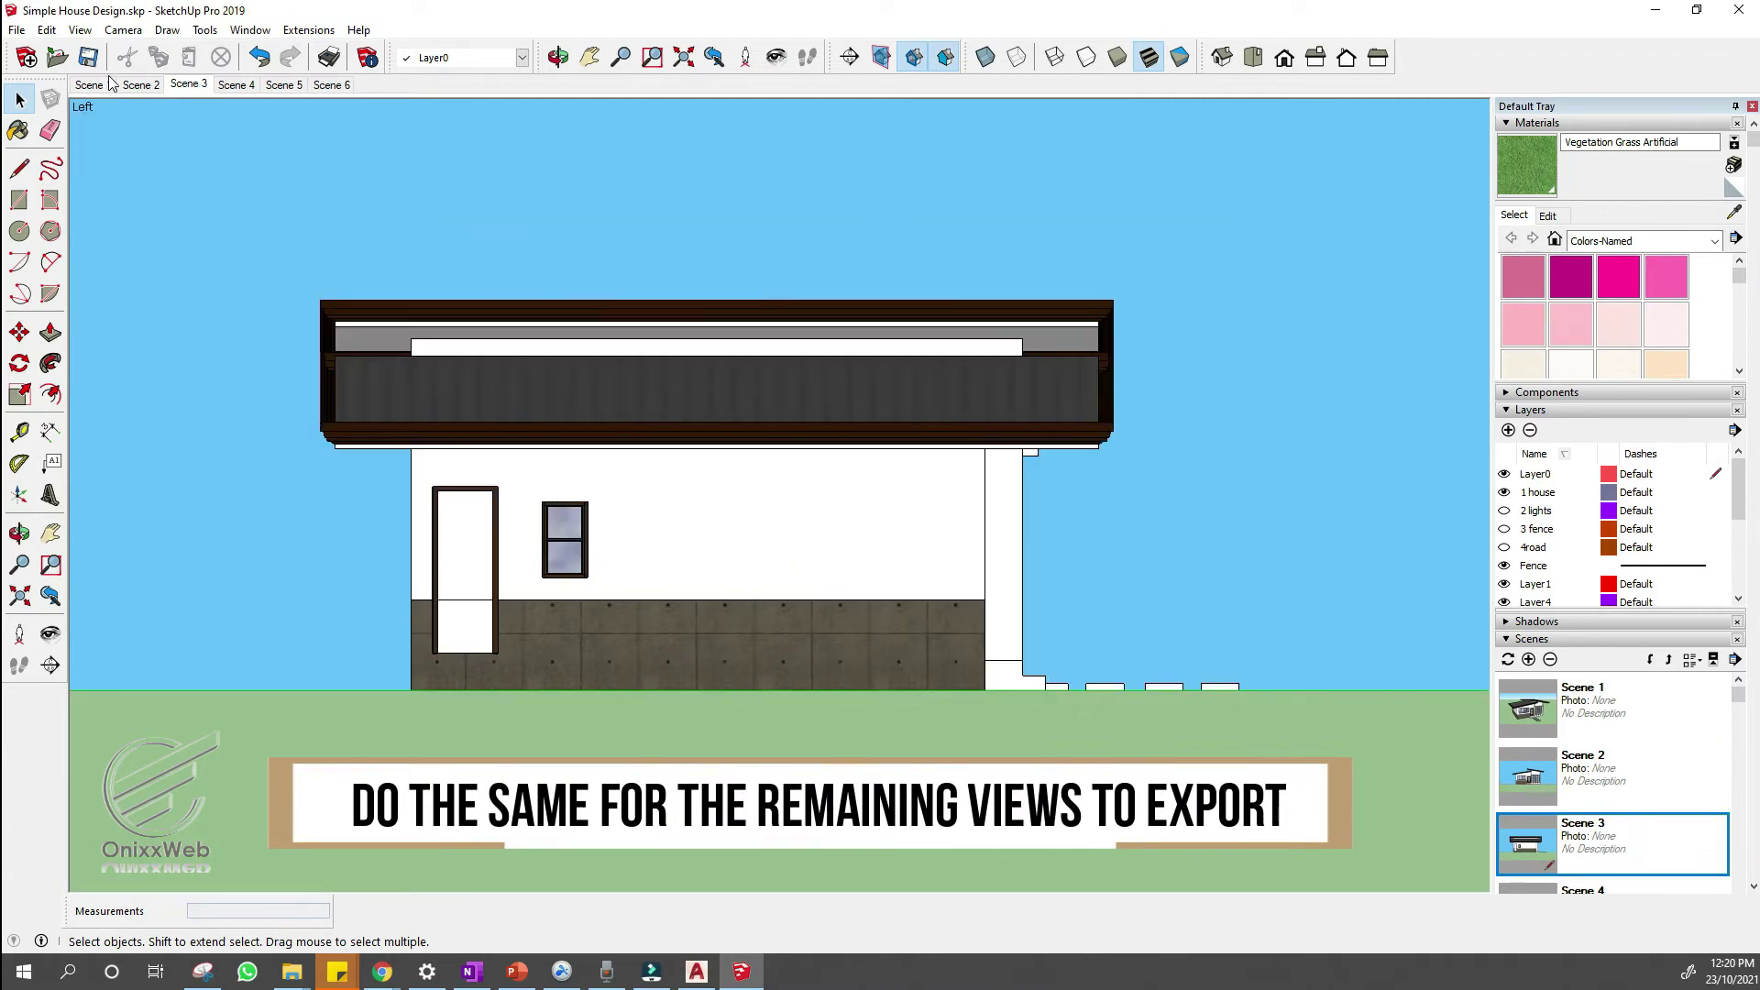
pyautogui.click(16, 29)
pyautogui.click(251, 334)
pyautogui.click(353, 353)
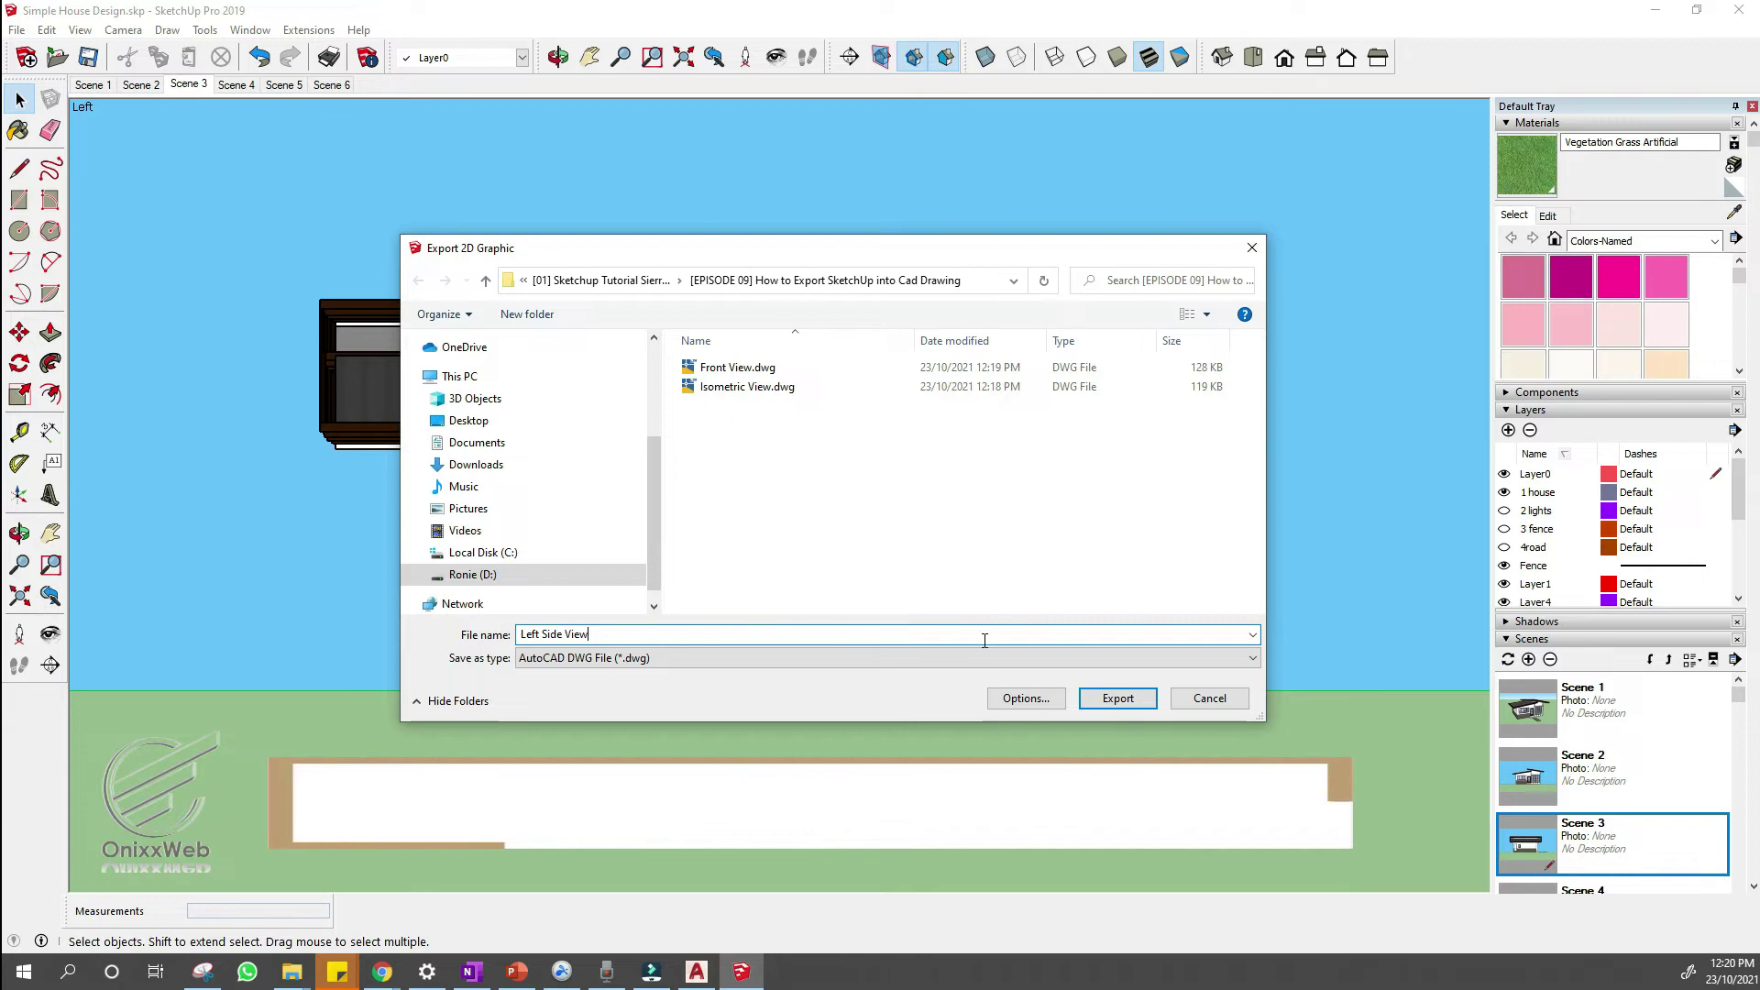
pyautogui.press('Return')
# - Export Scene 4 as a 2D AutoCAD DWG file named "Right Side View"
pyautogui.click(238, 84)
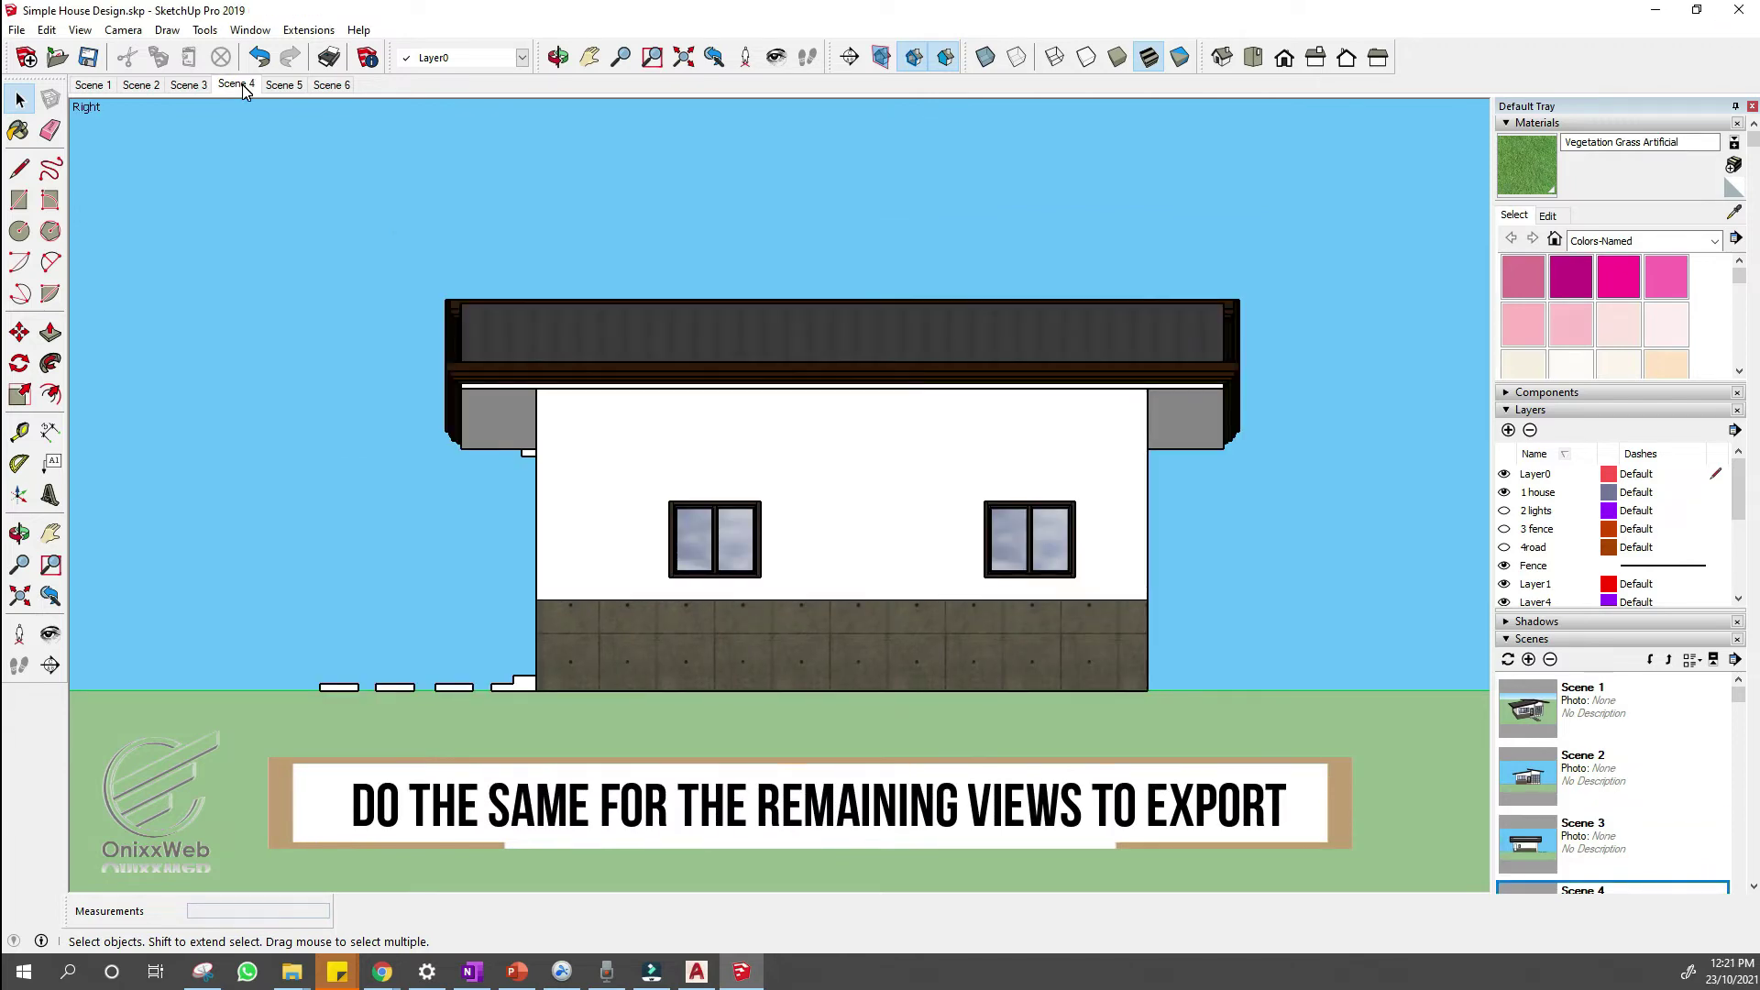
pyautogui.click(17, 30)
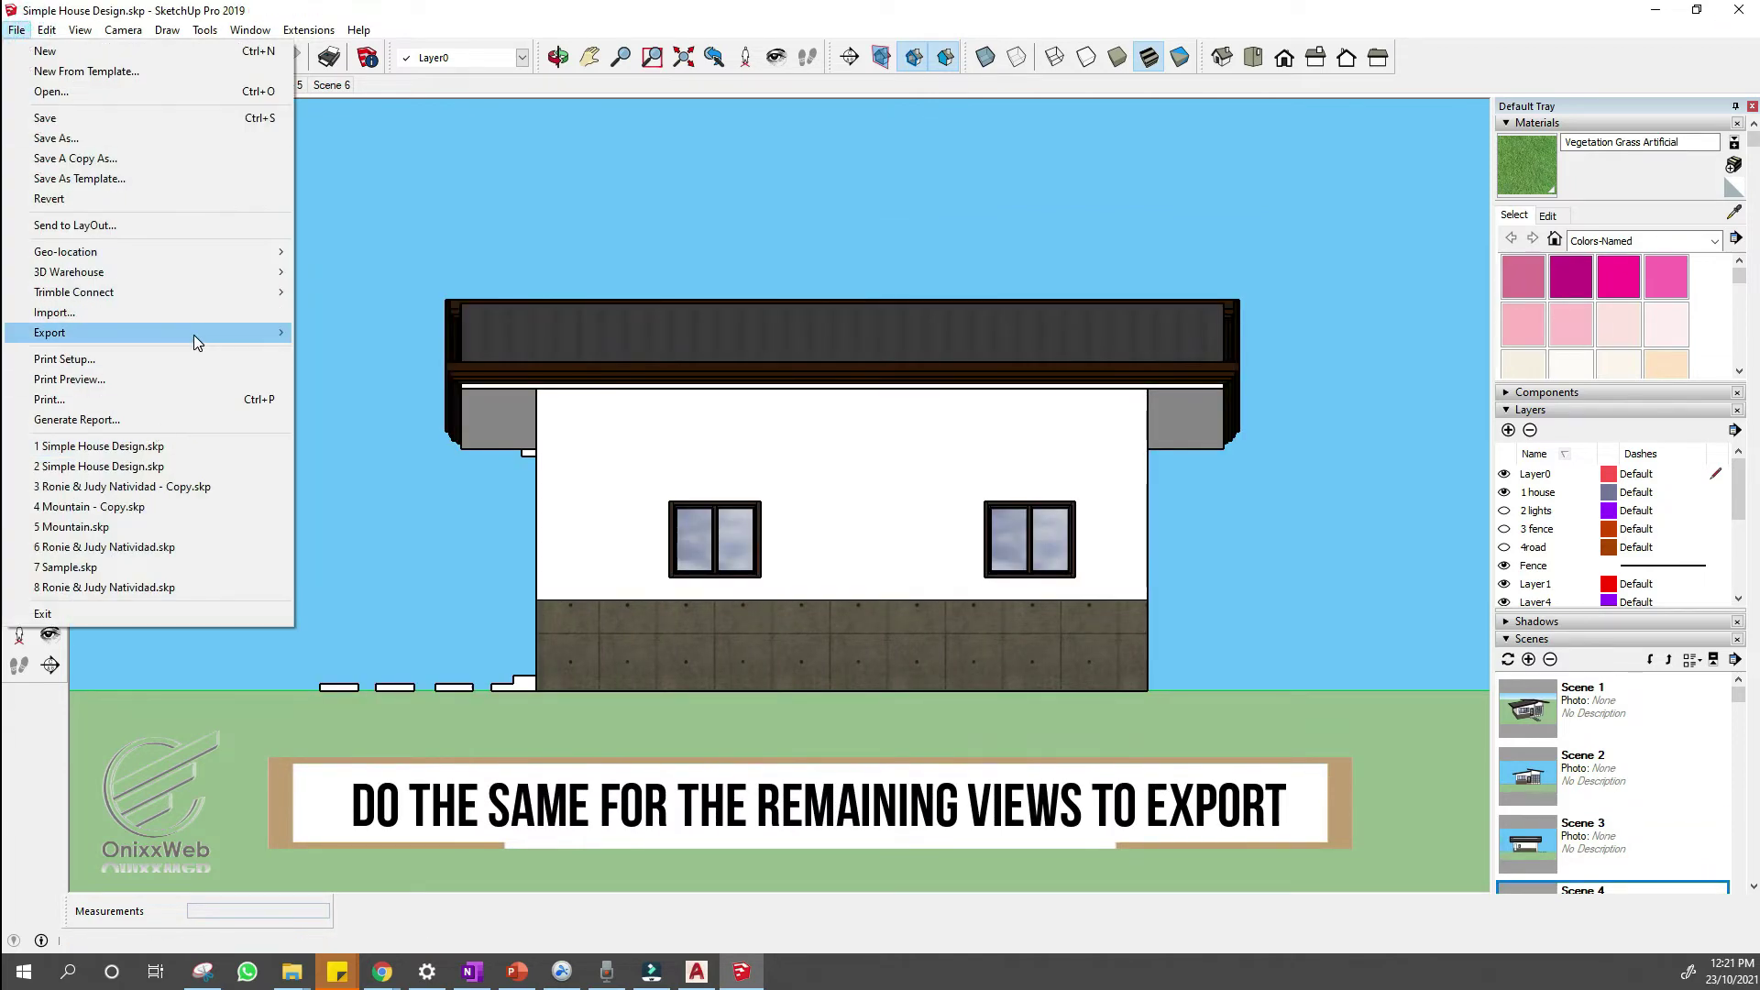
pyautogui.click(353, 354)
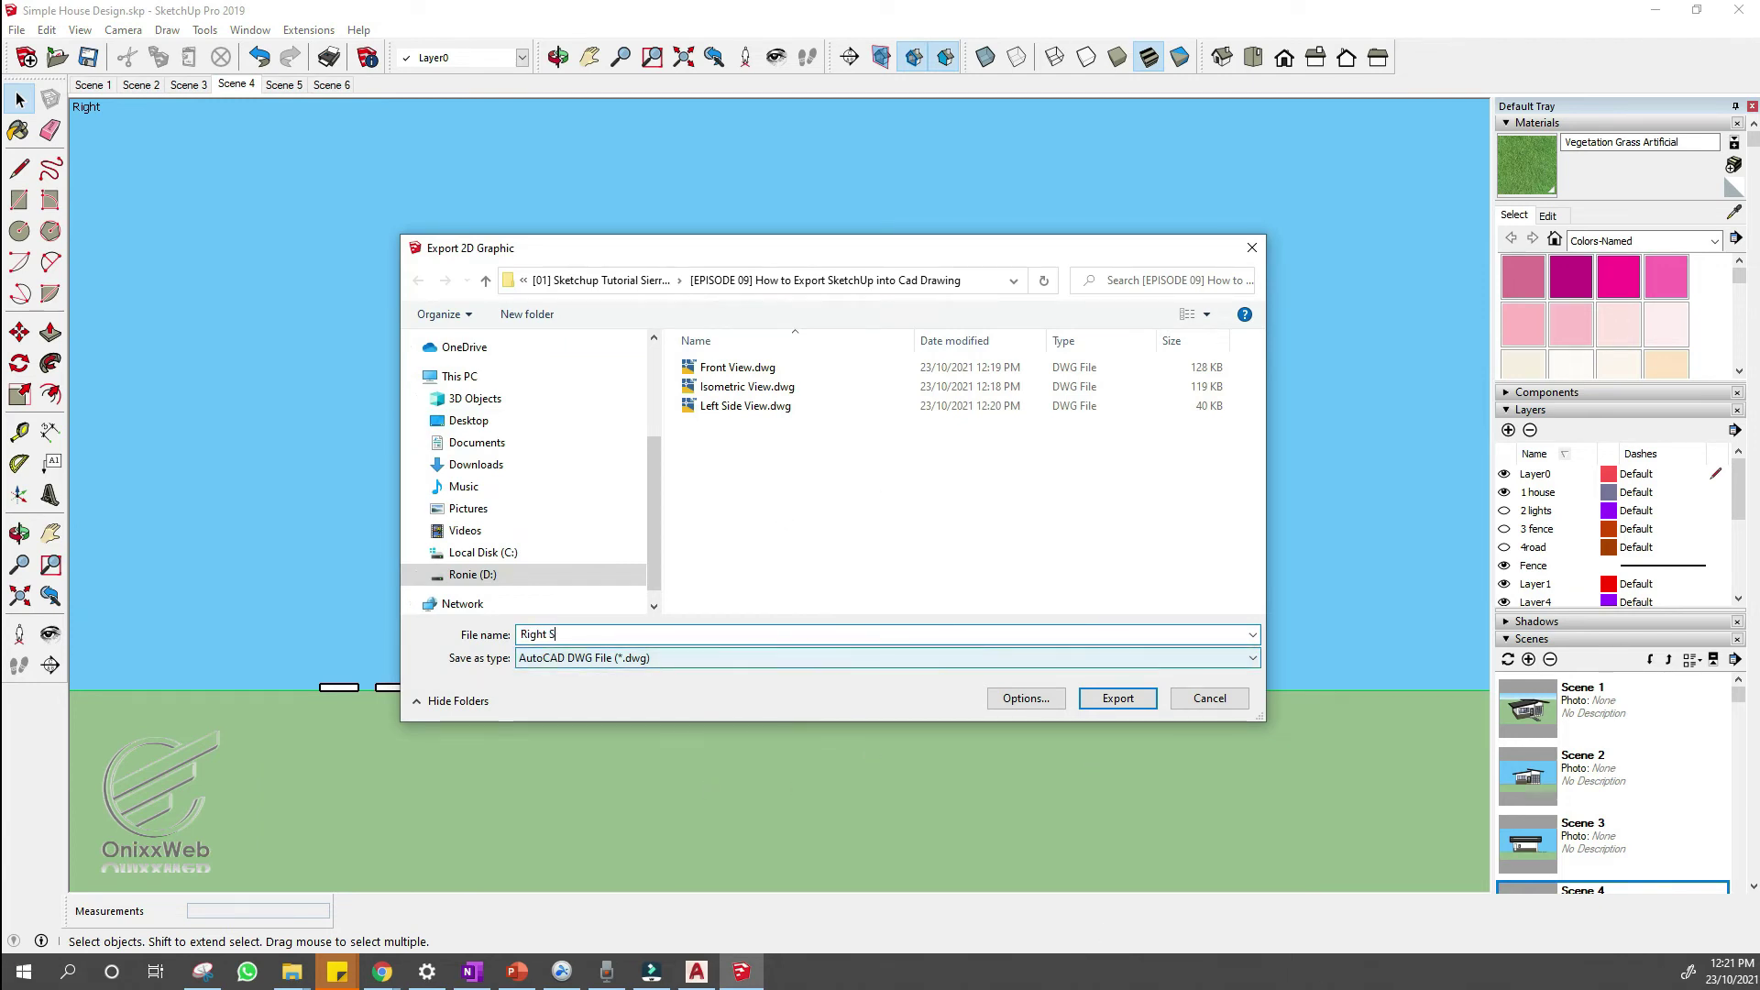
pyautogui.click(1118, 699)
# - Export the back view in Scene 5 as a 2D AutoCAD DWG file in the same folder
pyautogui.click(284, 84)
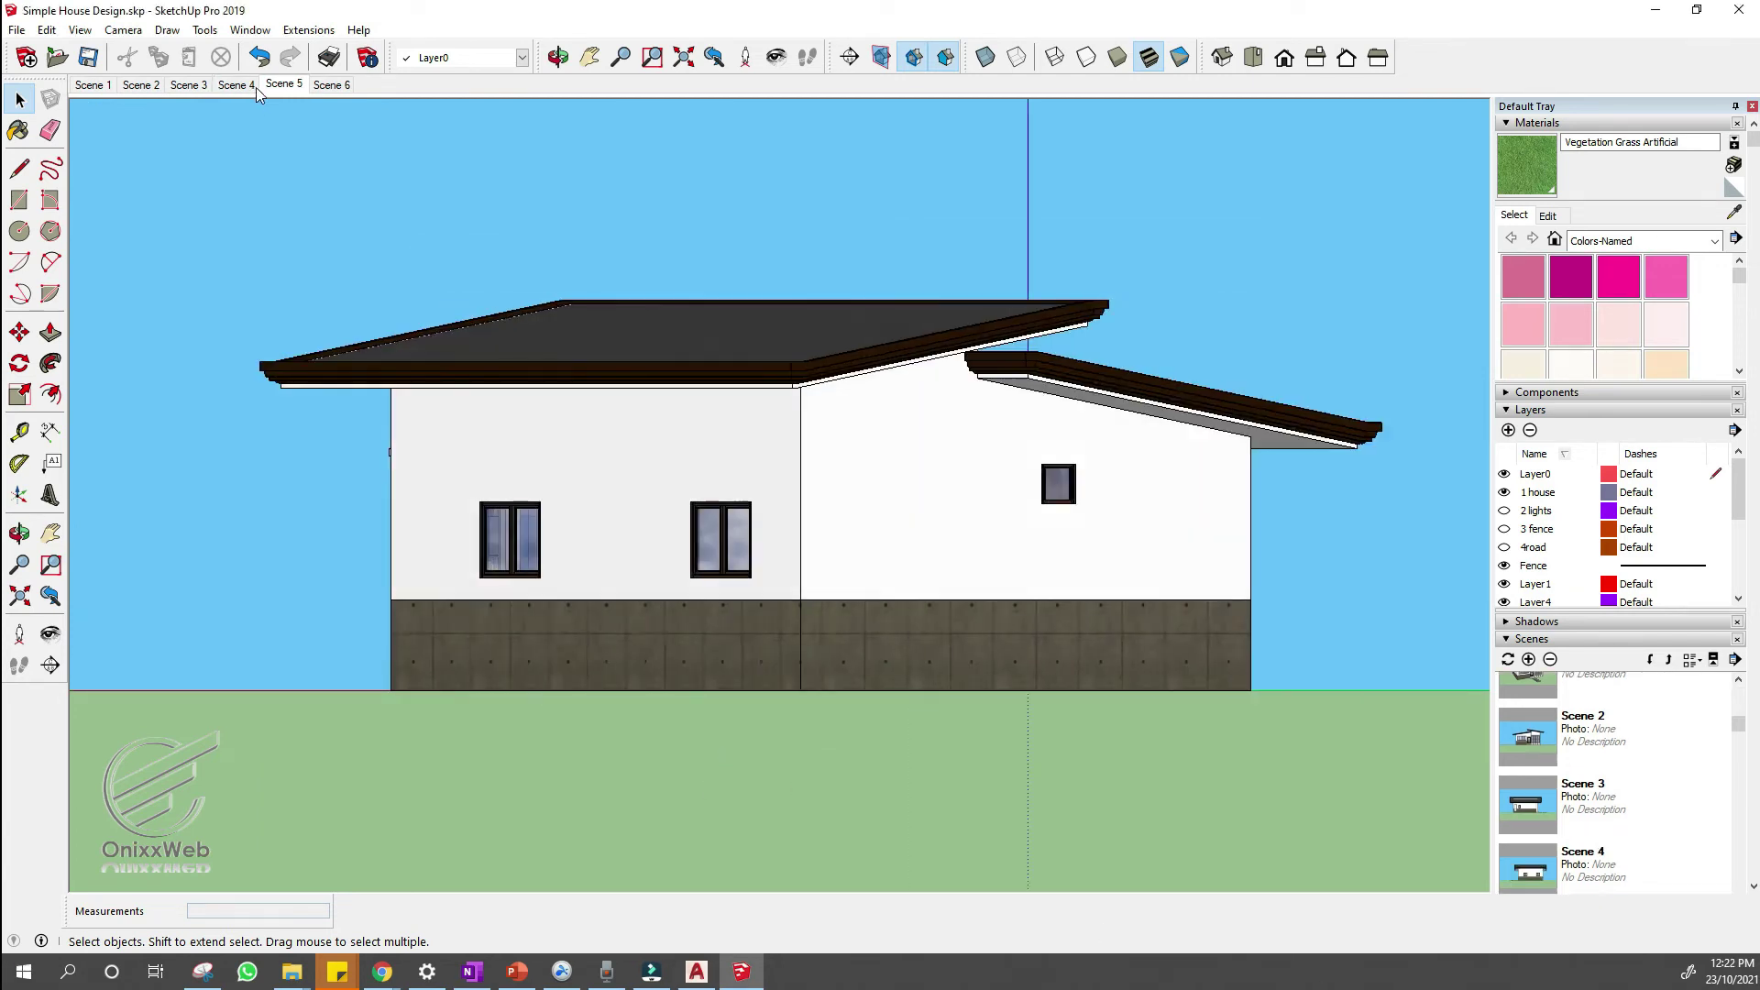
pyautogui.click(17, 30)
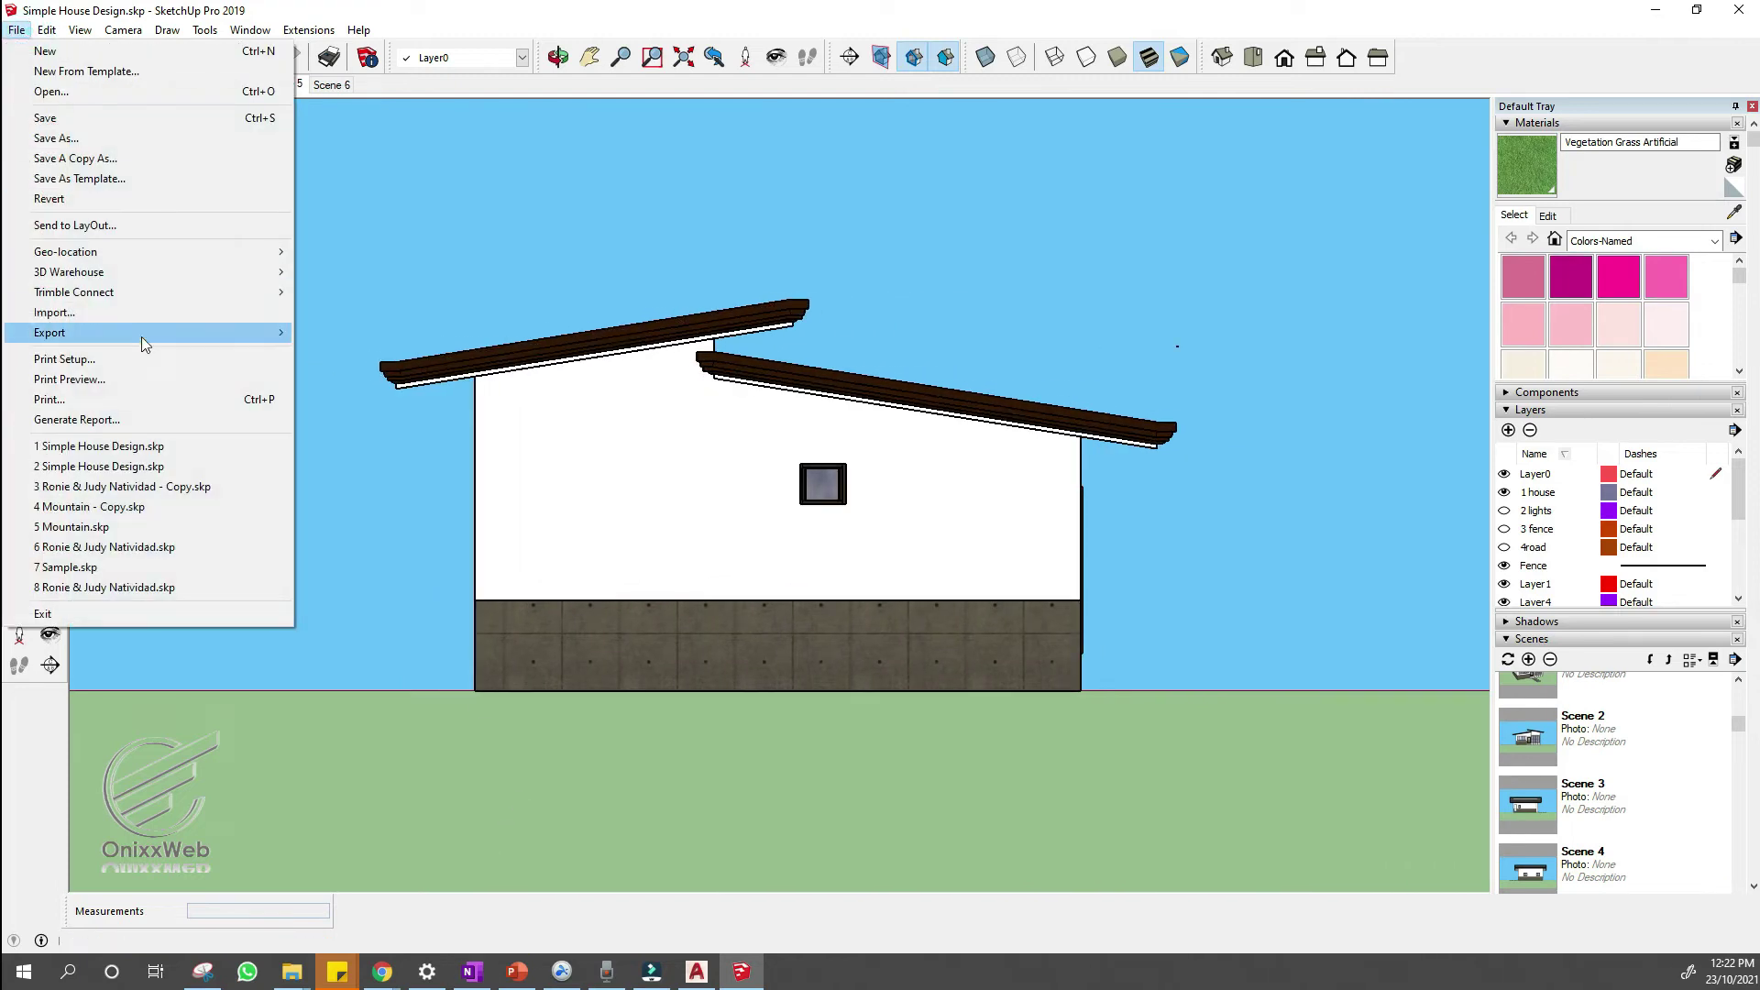
pyautogui.click(141, 339)
pyautogui.click(353, 354)
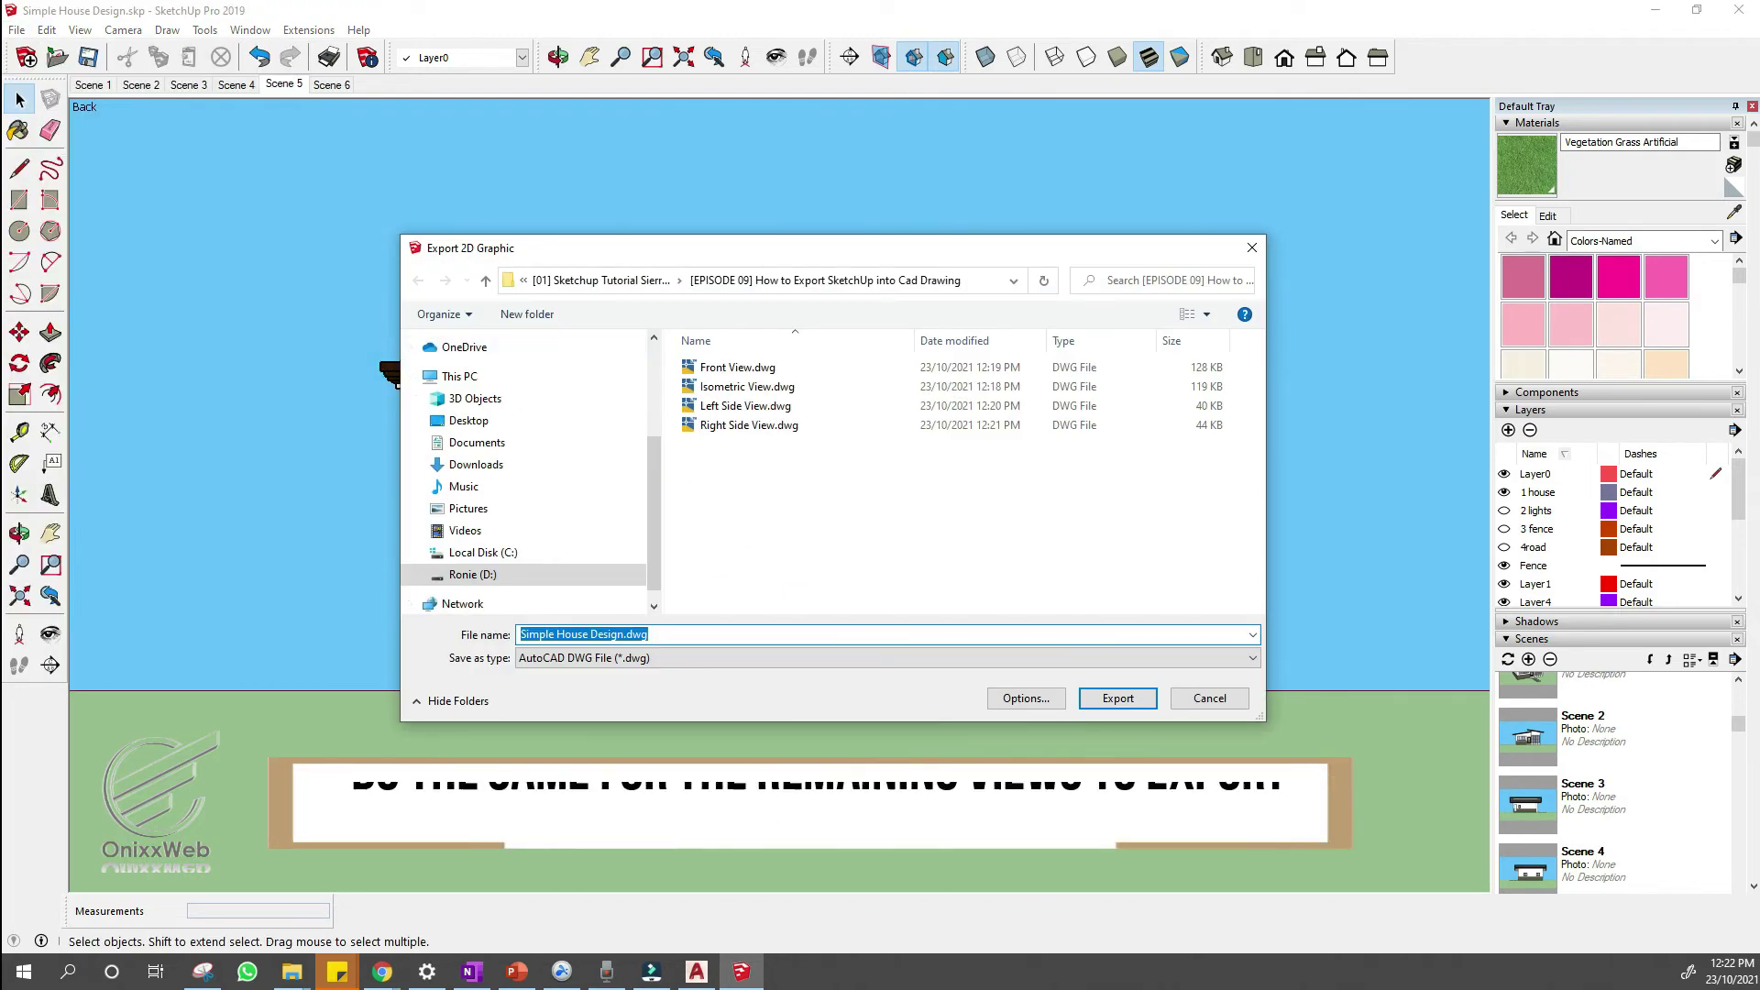
pyautogui.click(1118, 699)
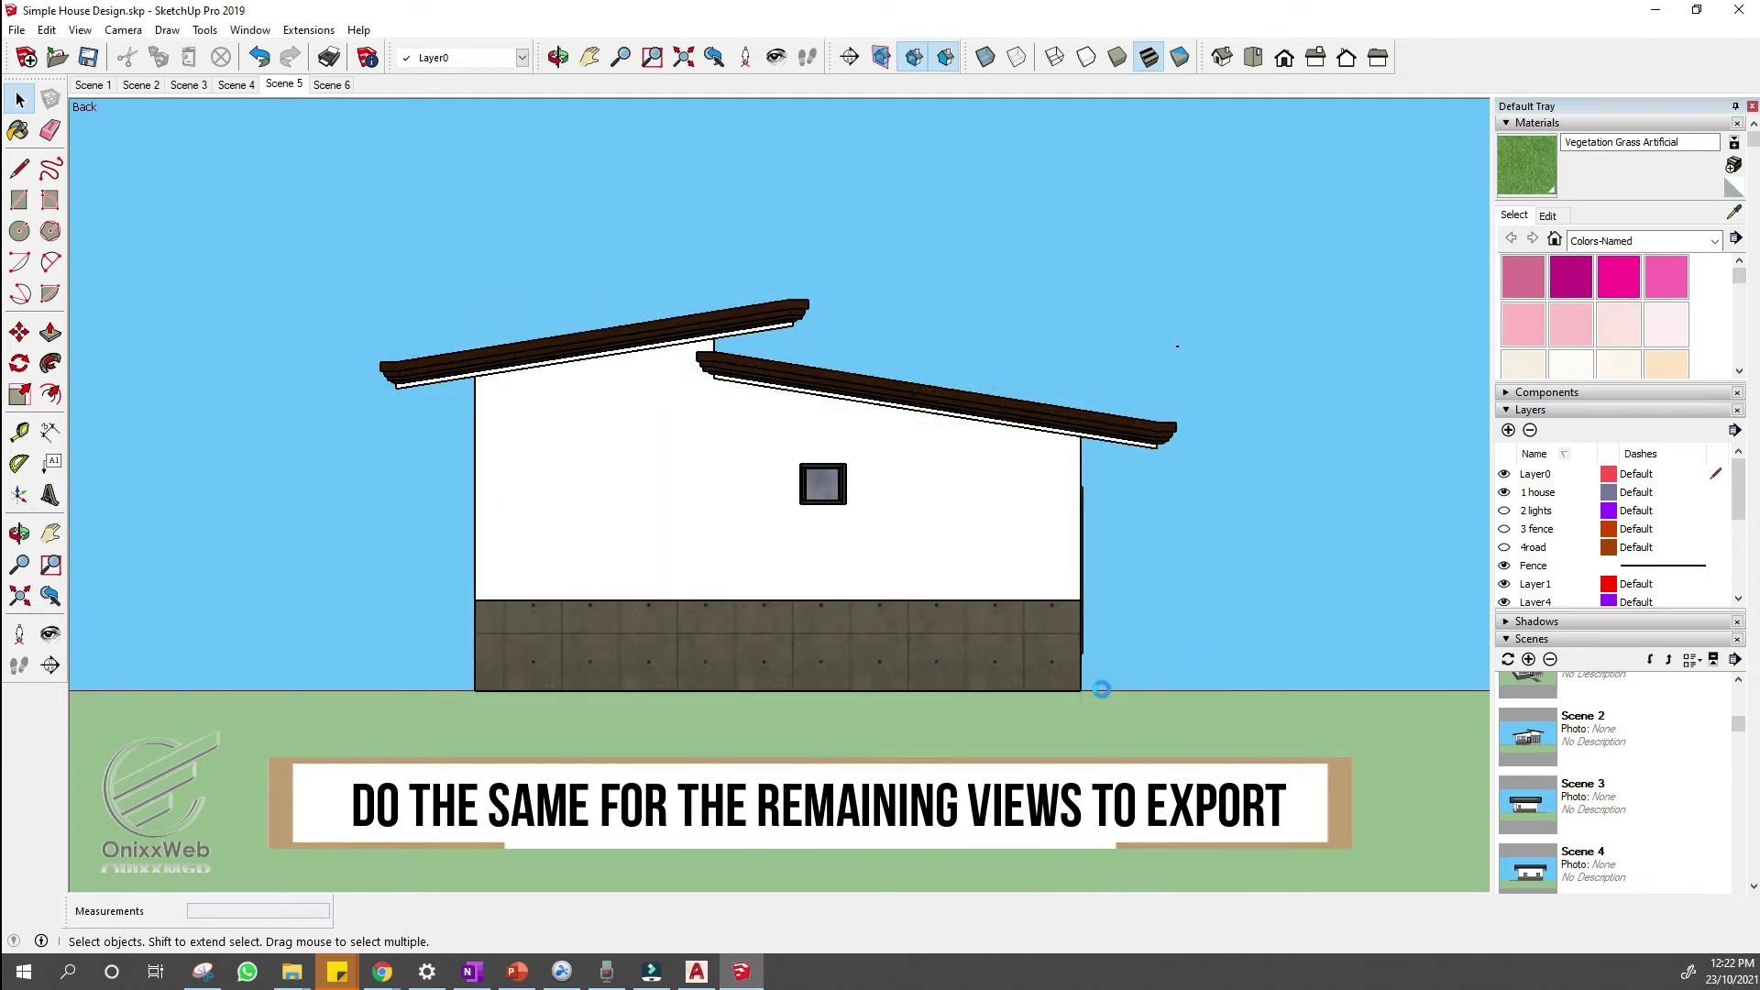
# - Export the top view in Scene 6 as a 2D AutoCAD DWG file named "Top or Layout View"
pyautogui.click(332, 84)
pyautogui.click(17, 30)
pyautogui.click(118, 333)
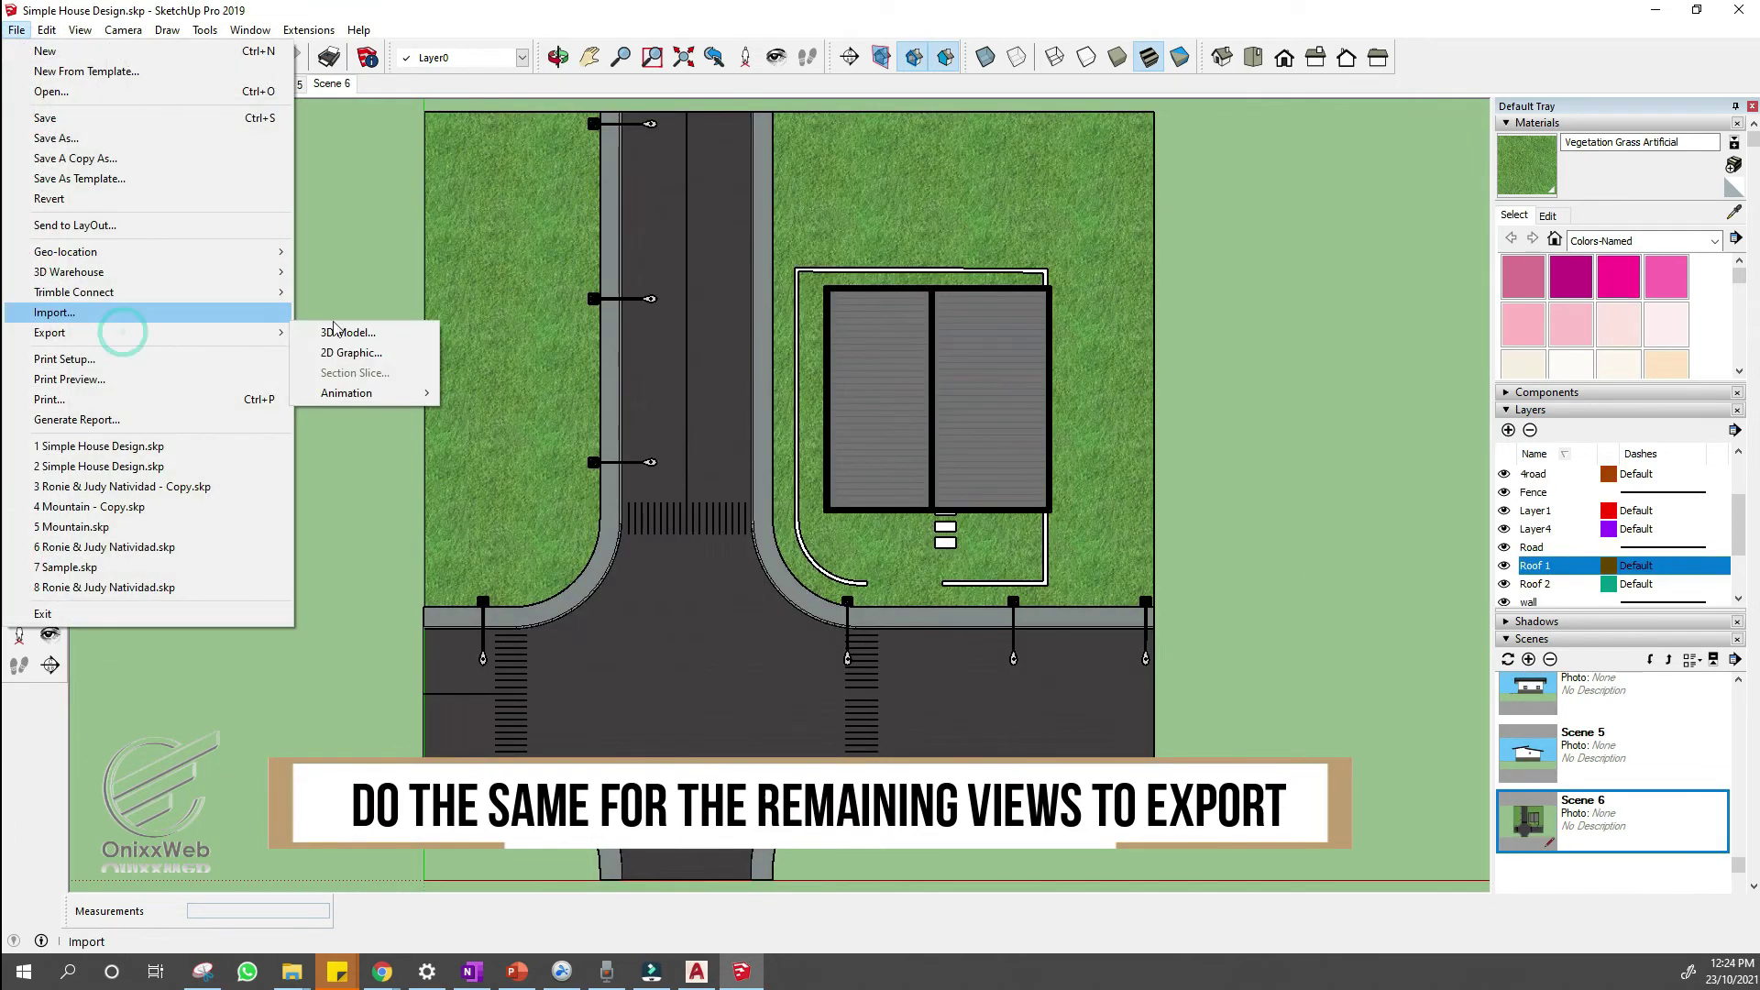
pyautogui.click(349, 353)
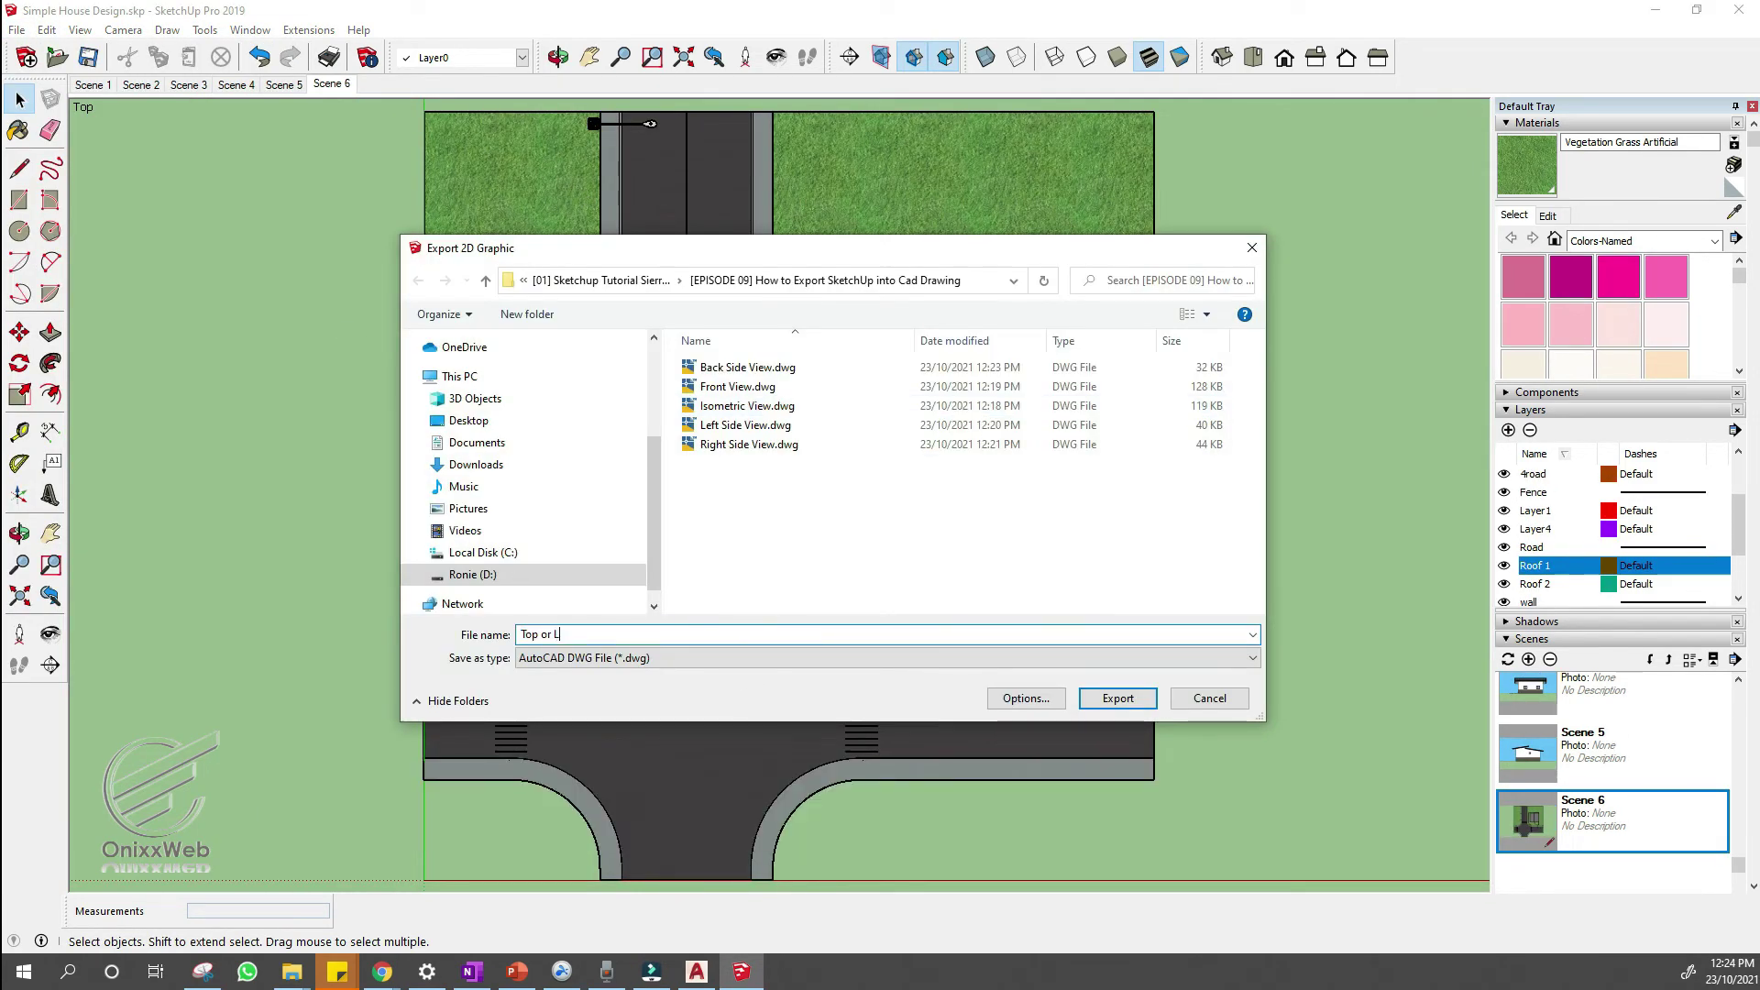
pyautogui.click(1118, 699)
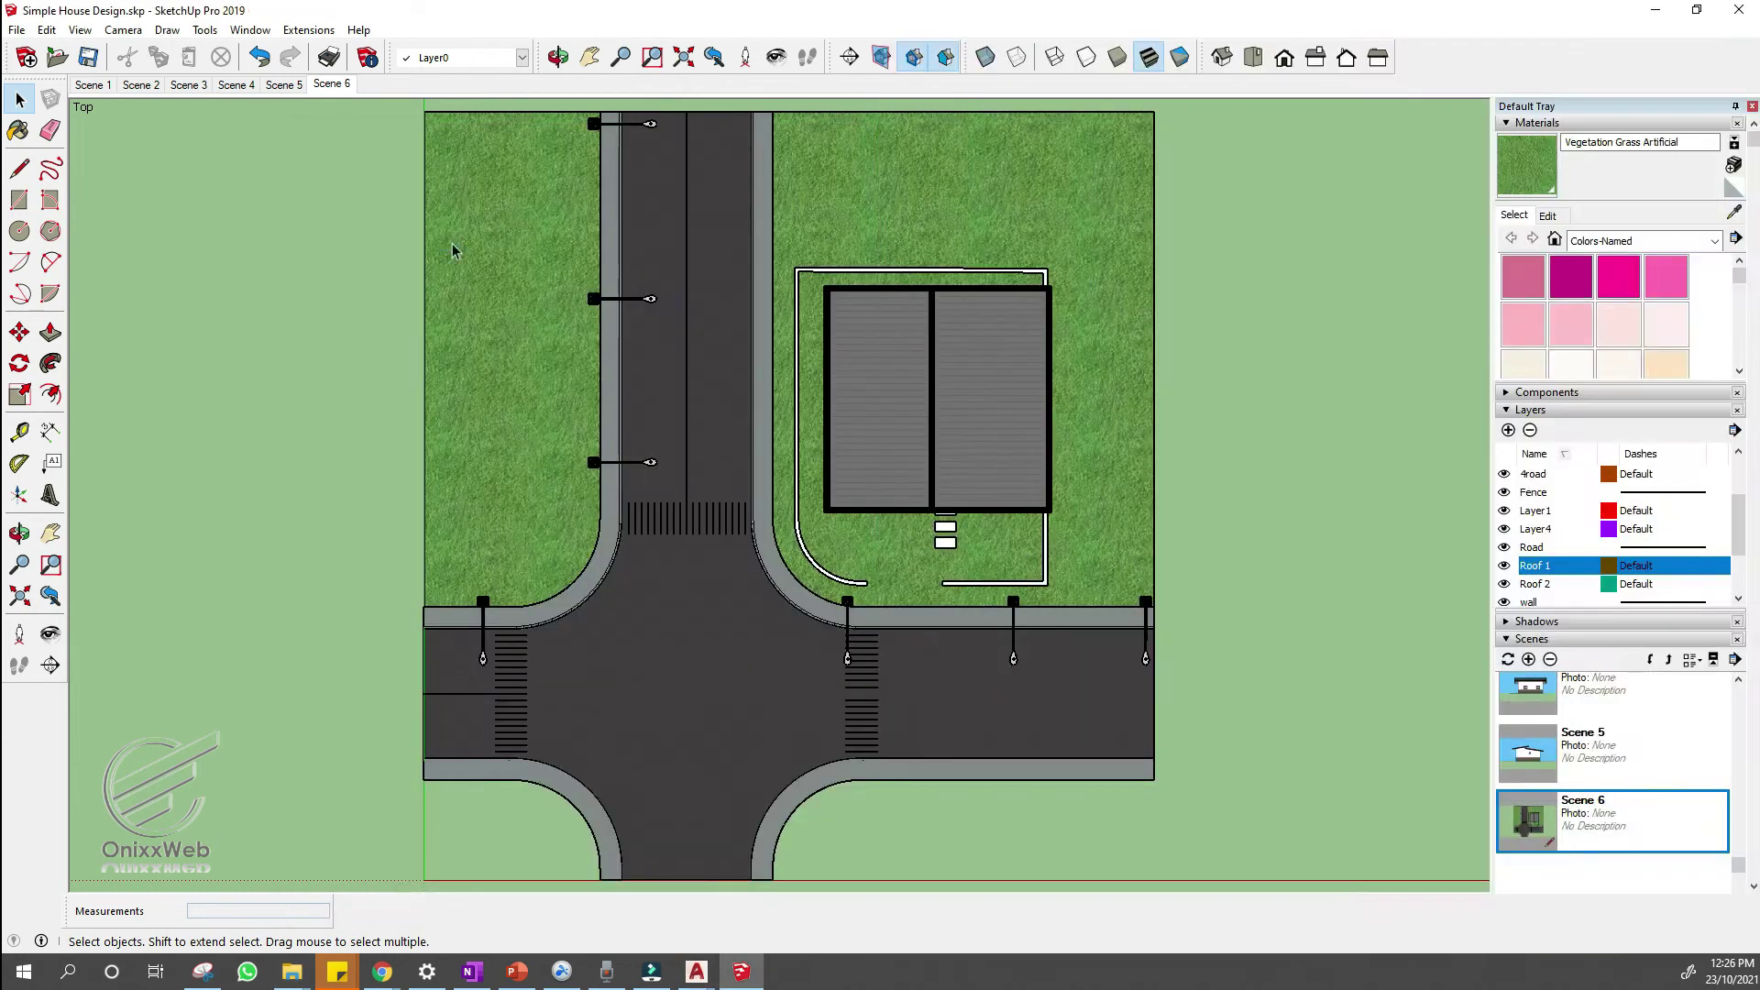
# - Place SketchUp side by side with AutoCAD and compare Scenes 1 and 2 with the Isometric View and Front View drawings
pyautogui.press('super+Left')
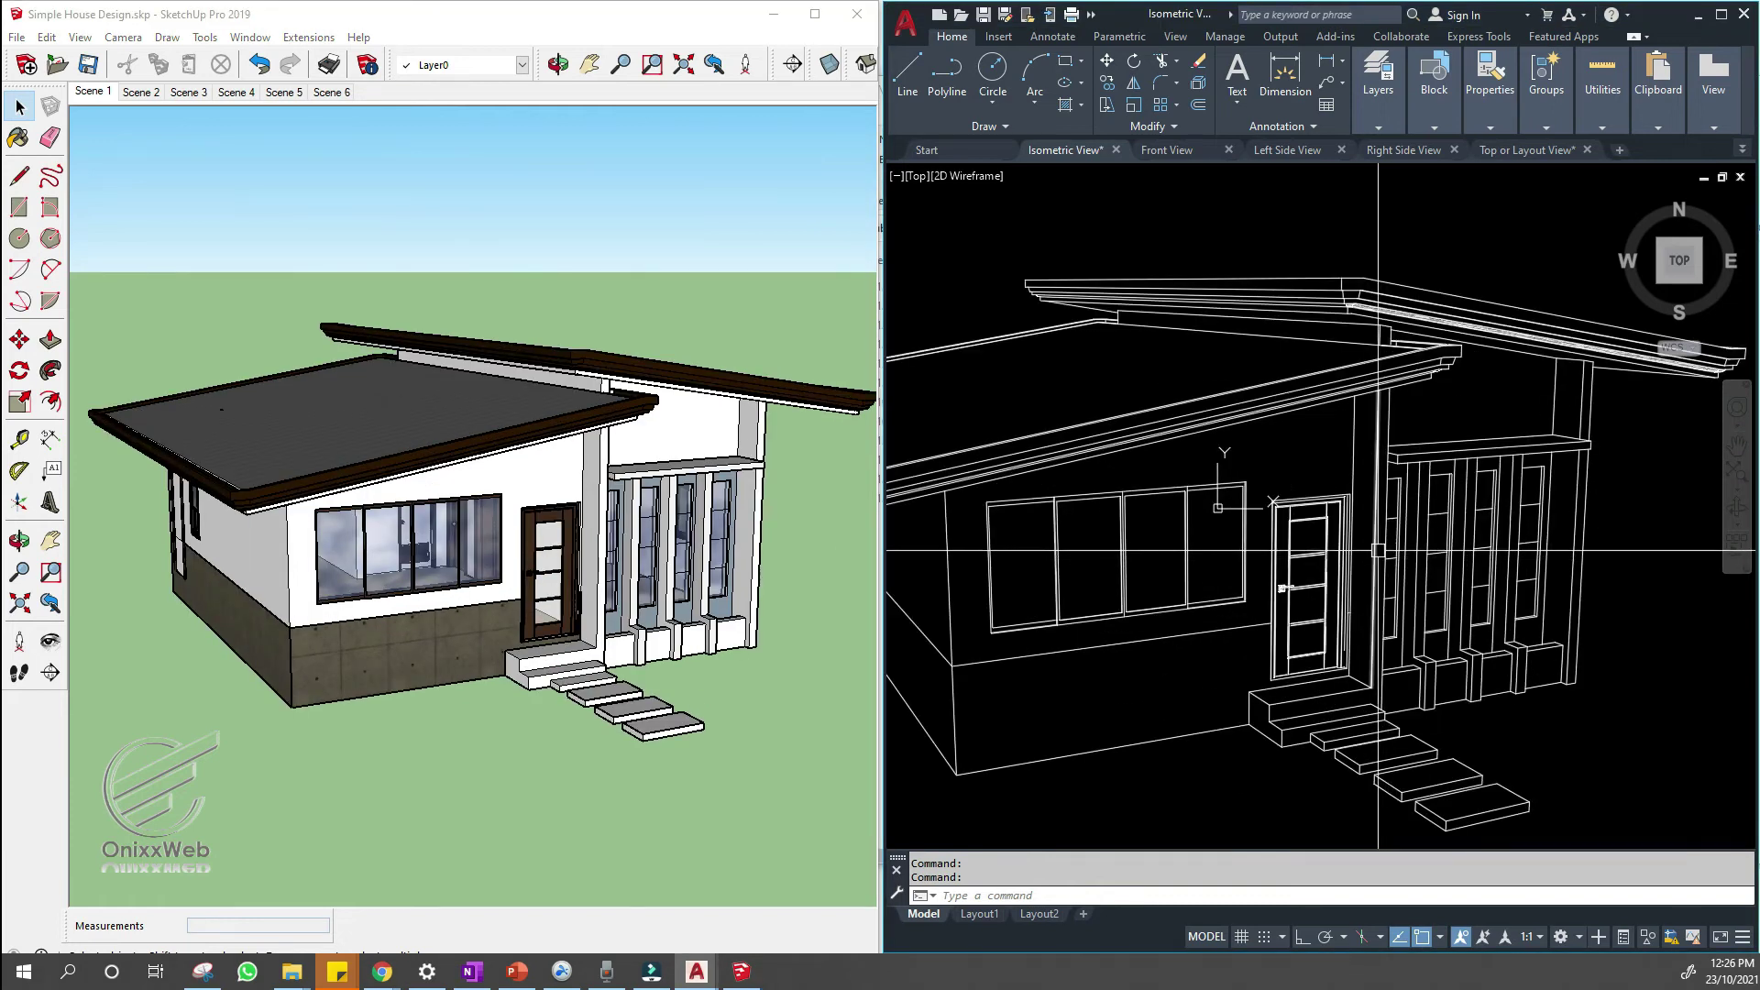
pyautogui.scroll(-3, 1378, 550)
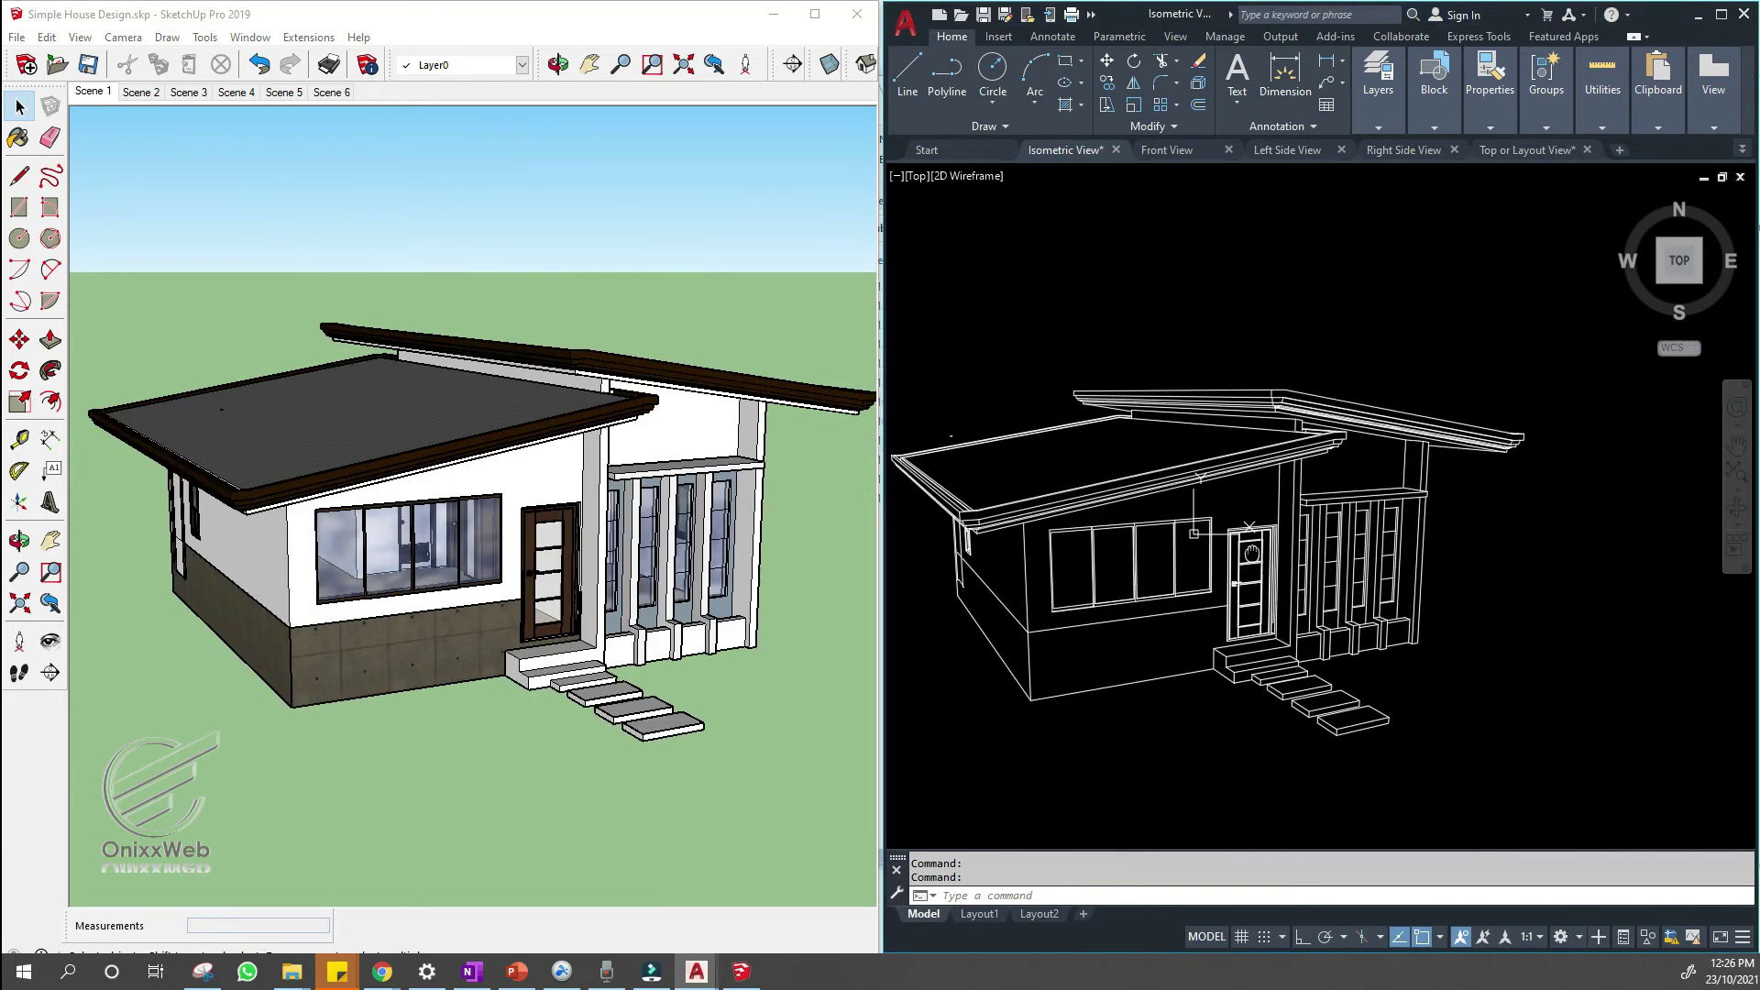
pyautogui.click(142, 92)
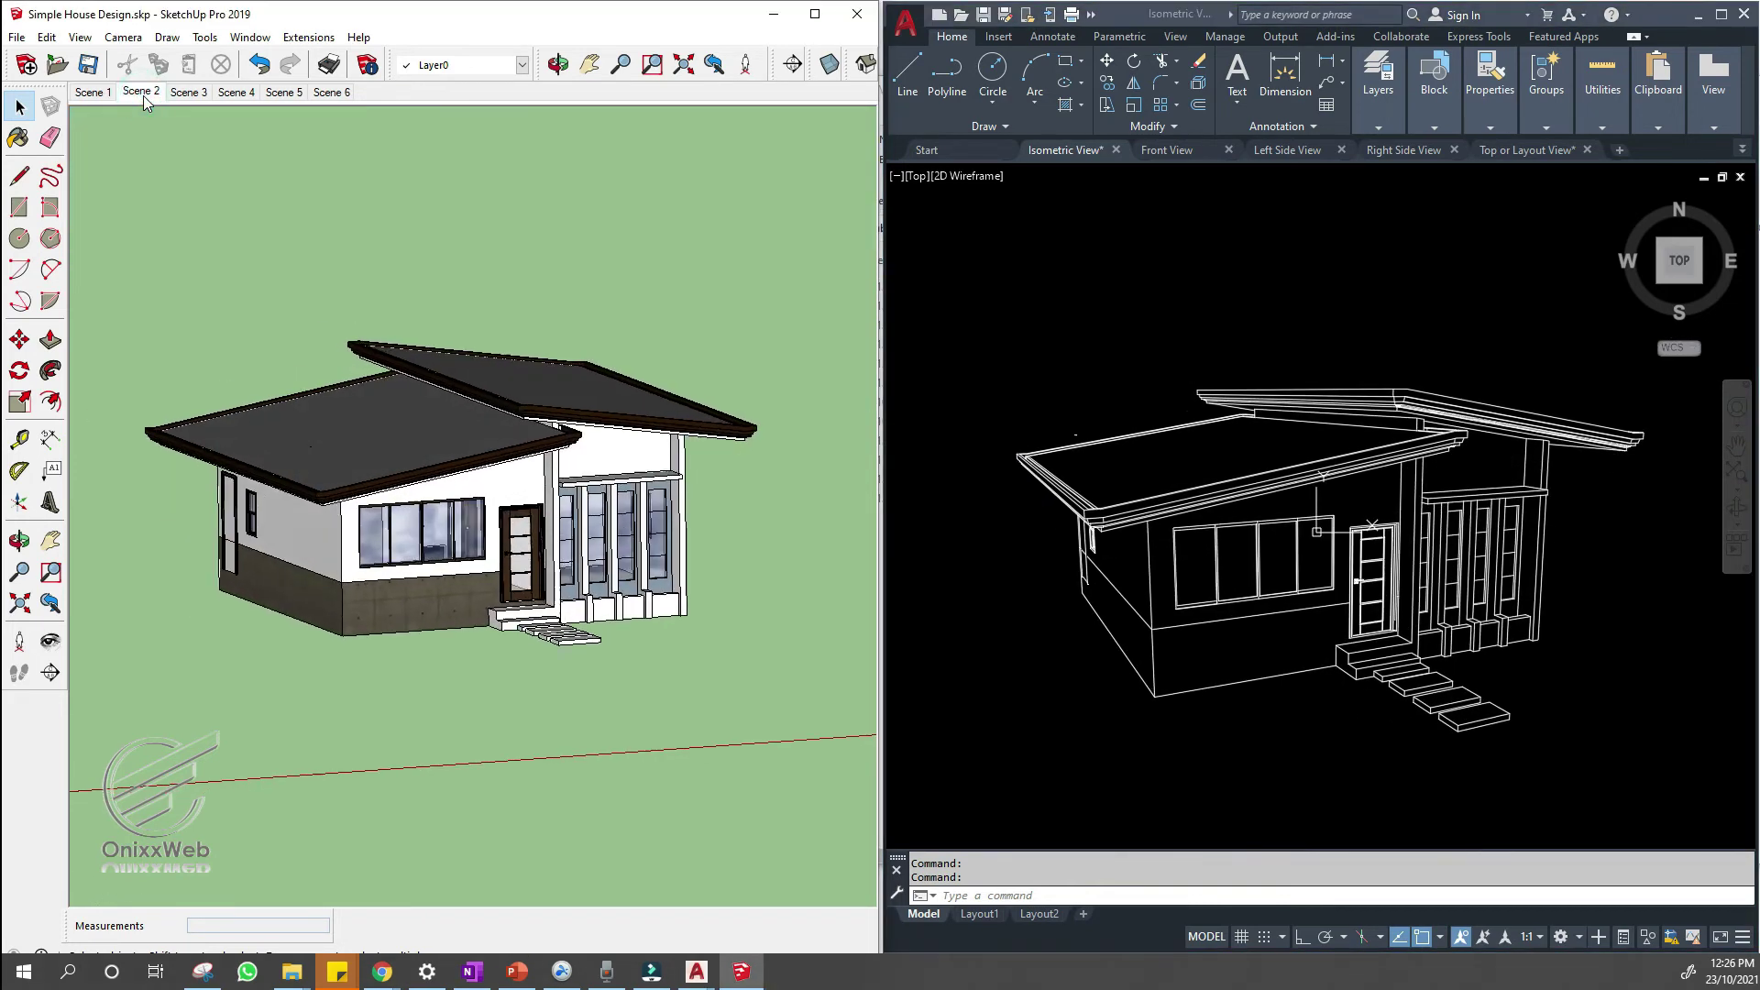
pyautogui.click(1167, 151)
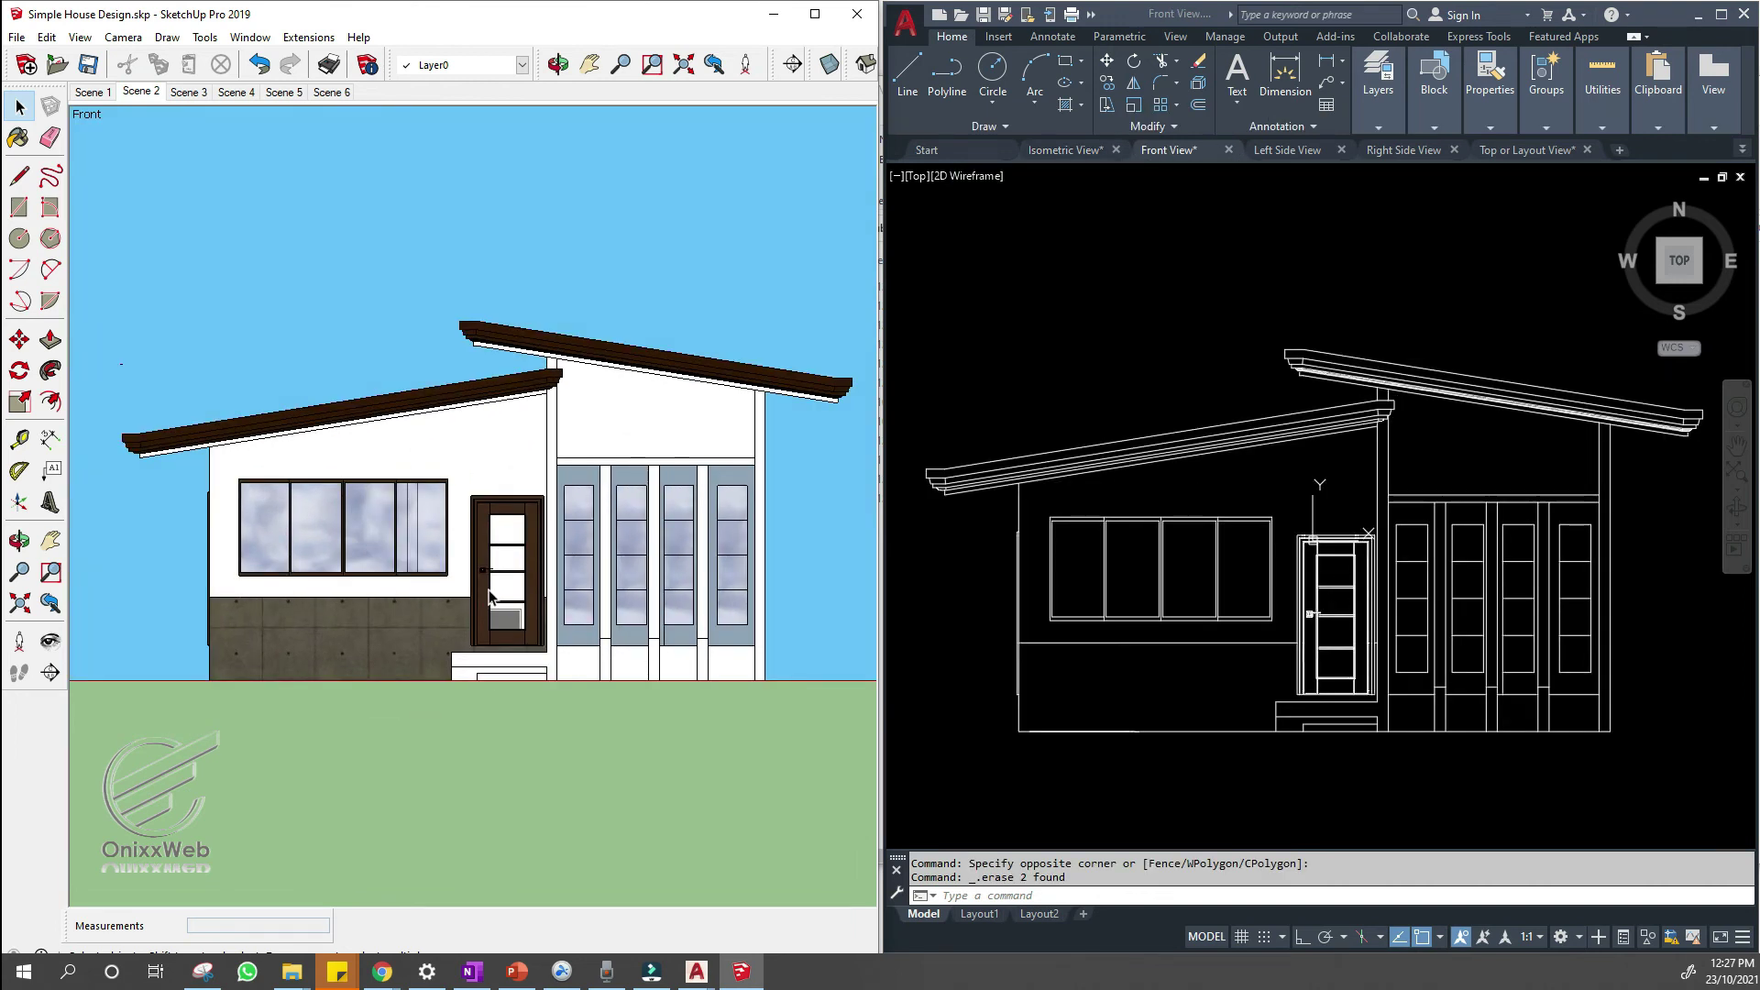
pyautogui.scroll(-2, 491, 597)
pyautogui.scroll(-1, 1324, 641)
pyautogui.scroll(1, 1214, 554)
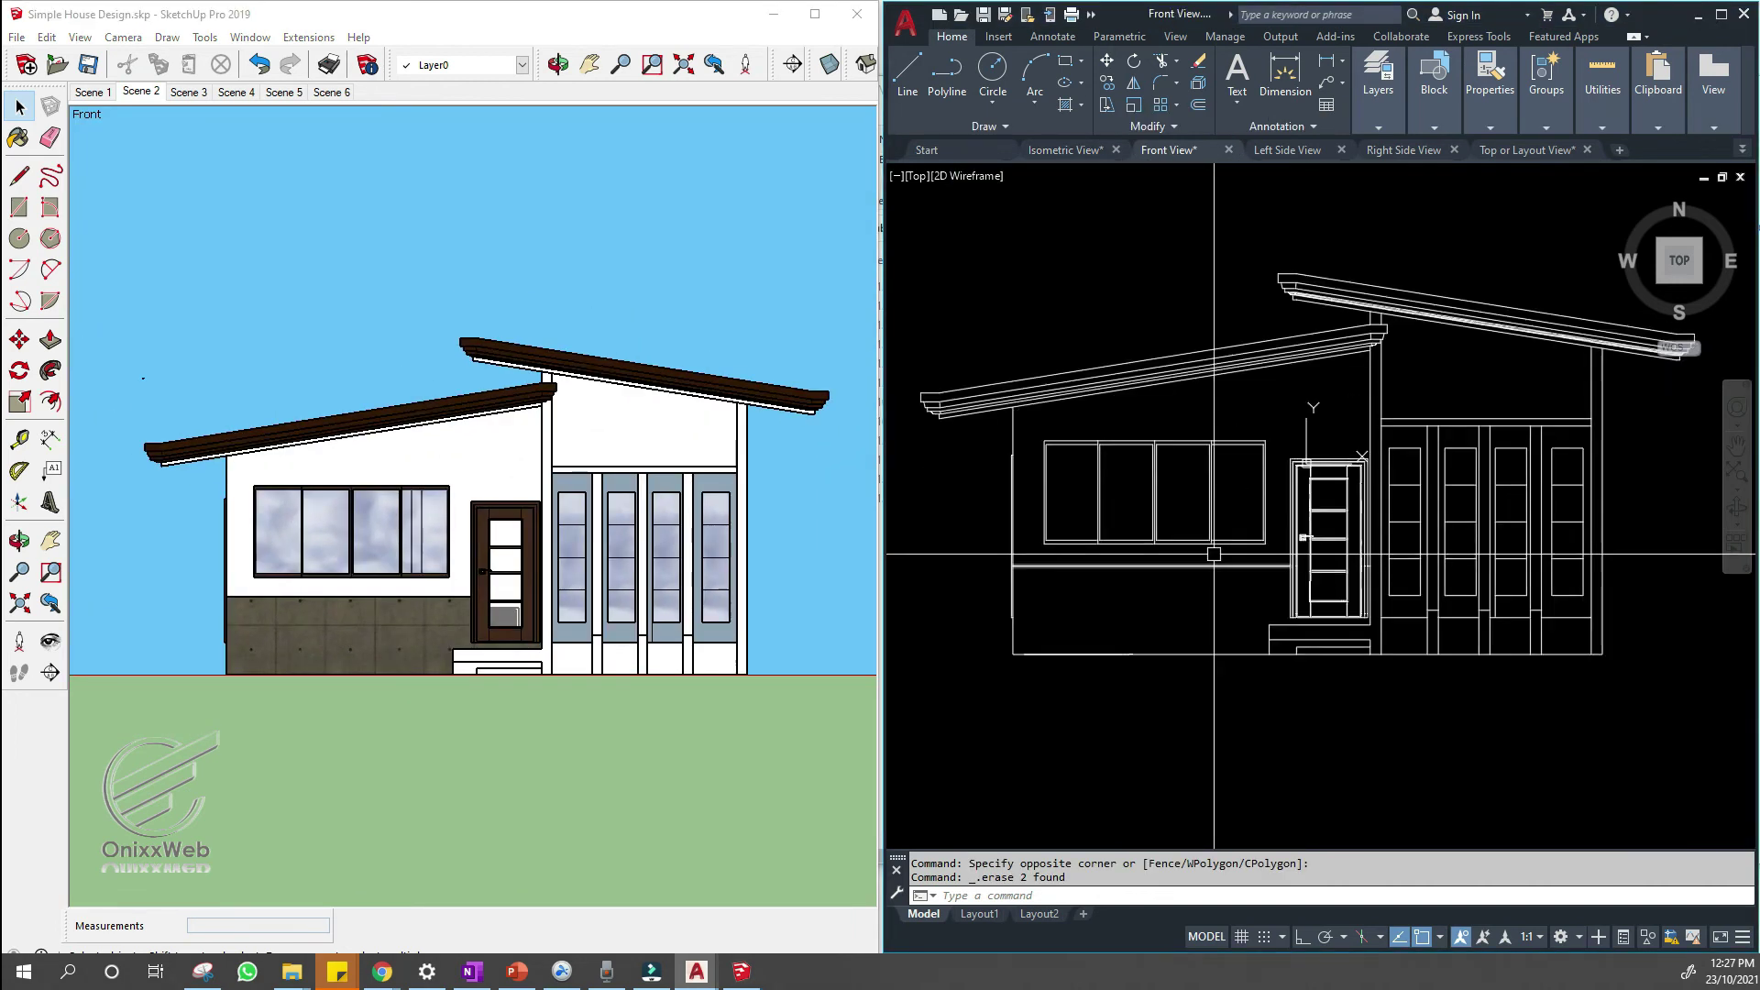
# - Compare Scenes 3, 4 and 6 with the Left Side View, Right Side View and Top or Layout View drawings in AutoCAD
pyautogui.click(188, 92)
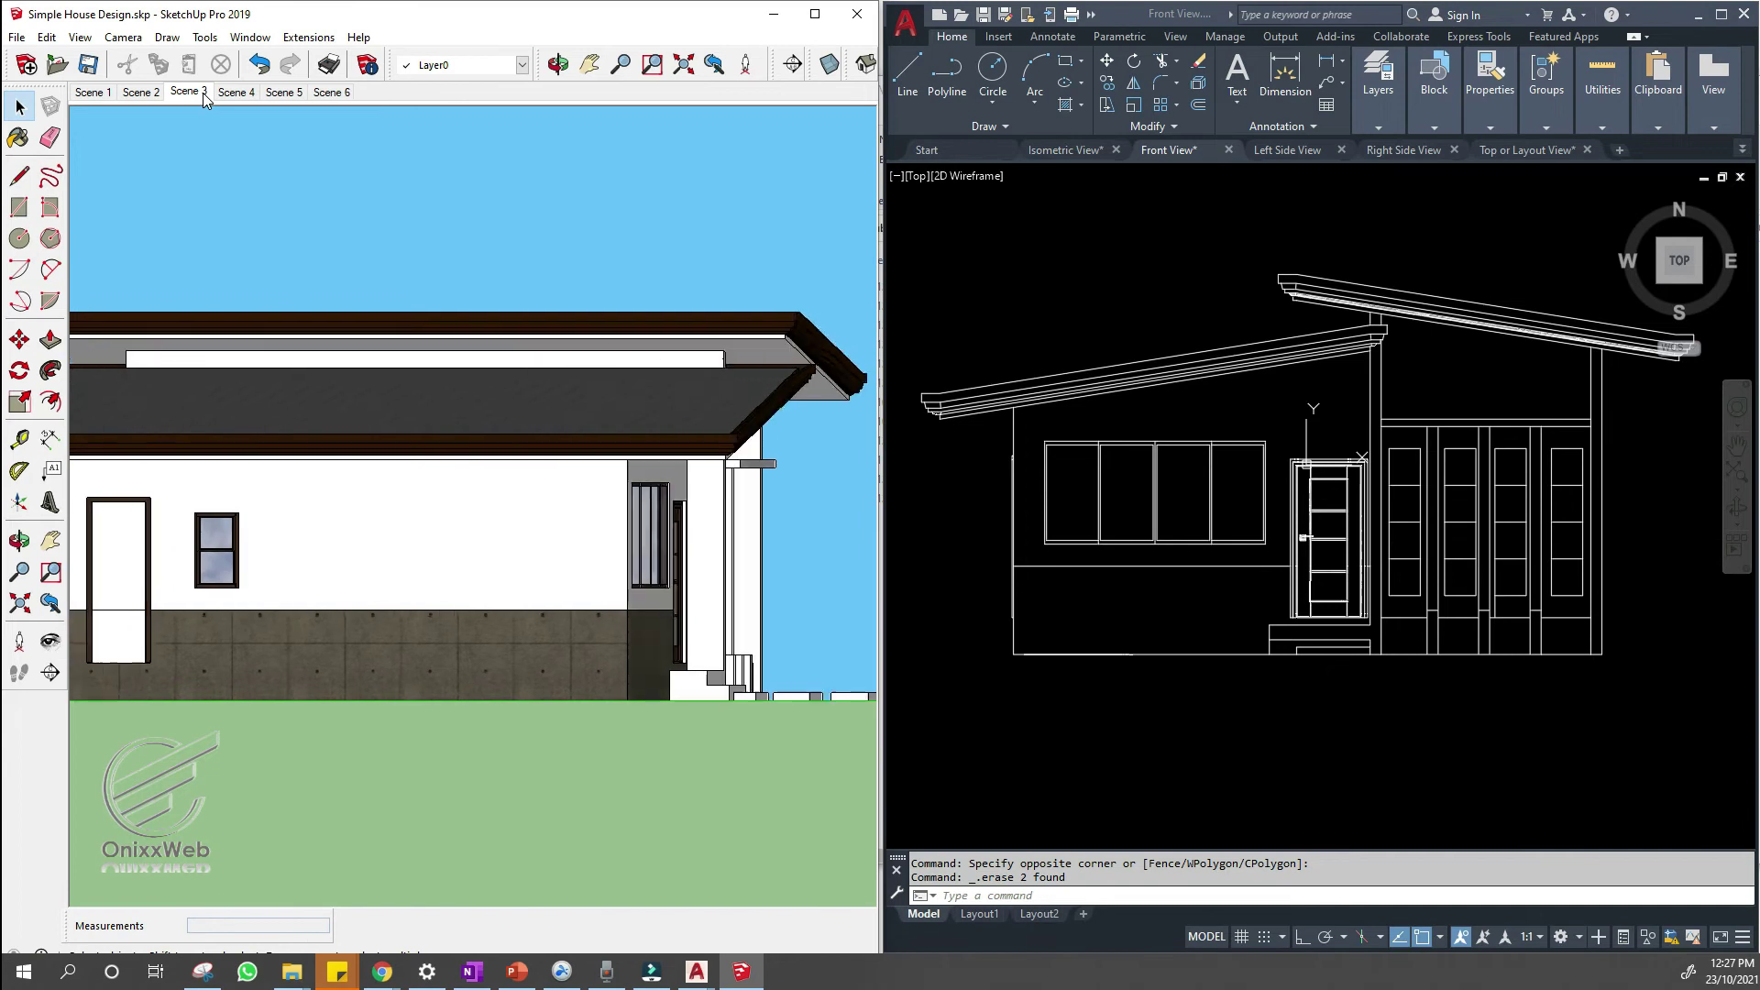
pyautogui.click(1287, 149)
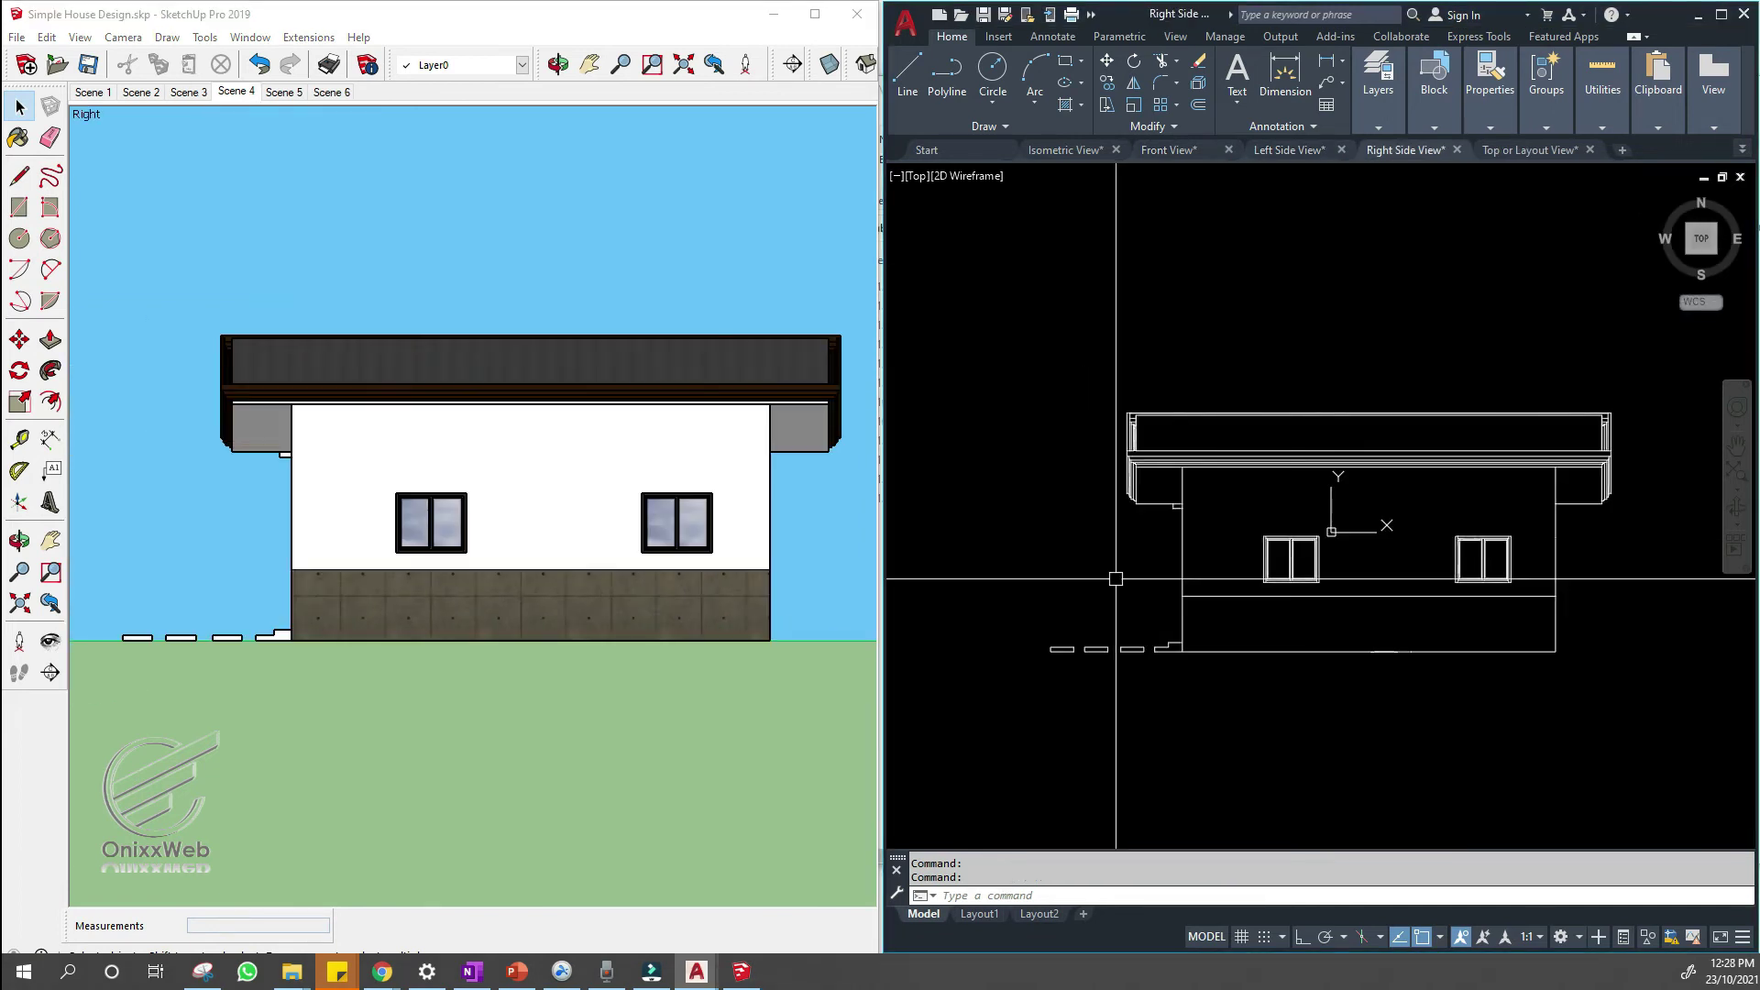
pyautogui.scroll(2, 1320, 582)
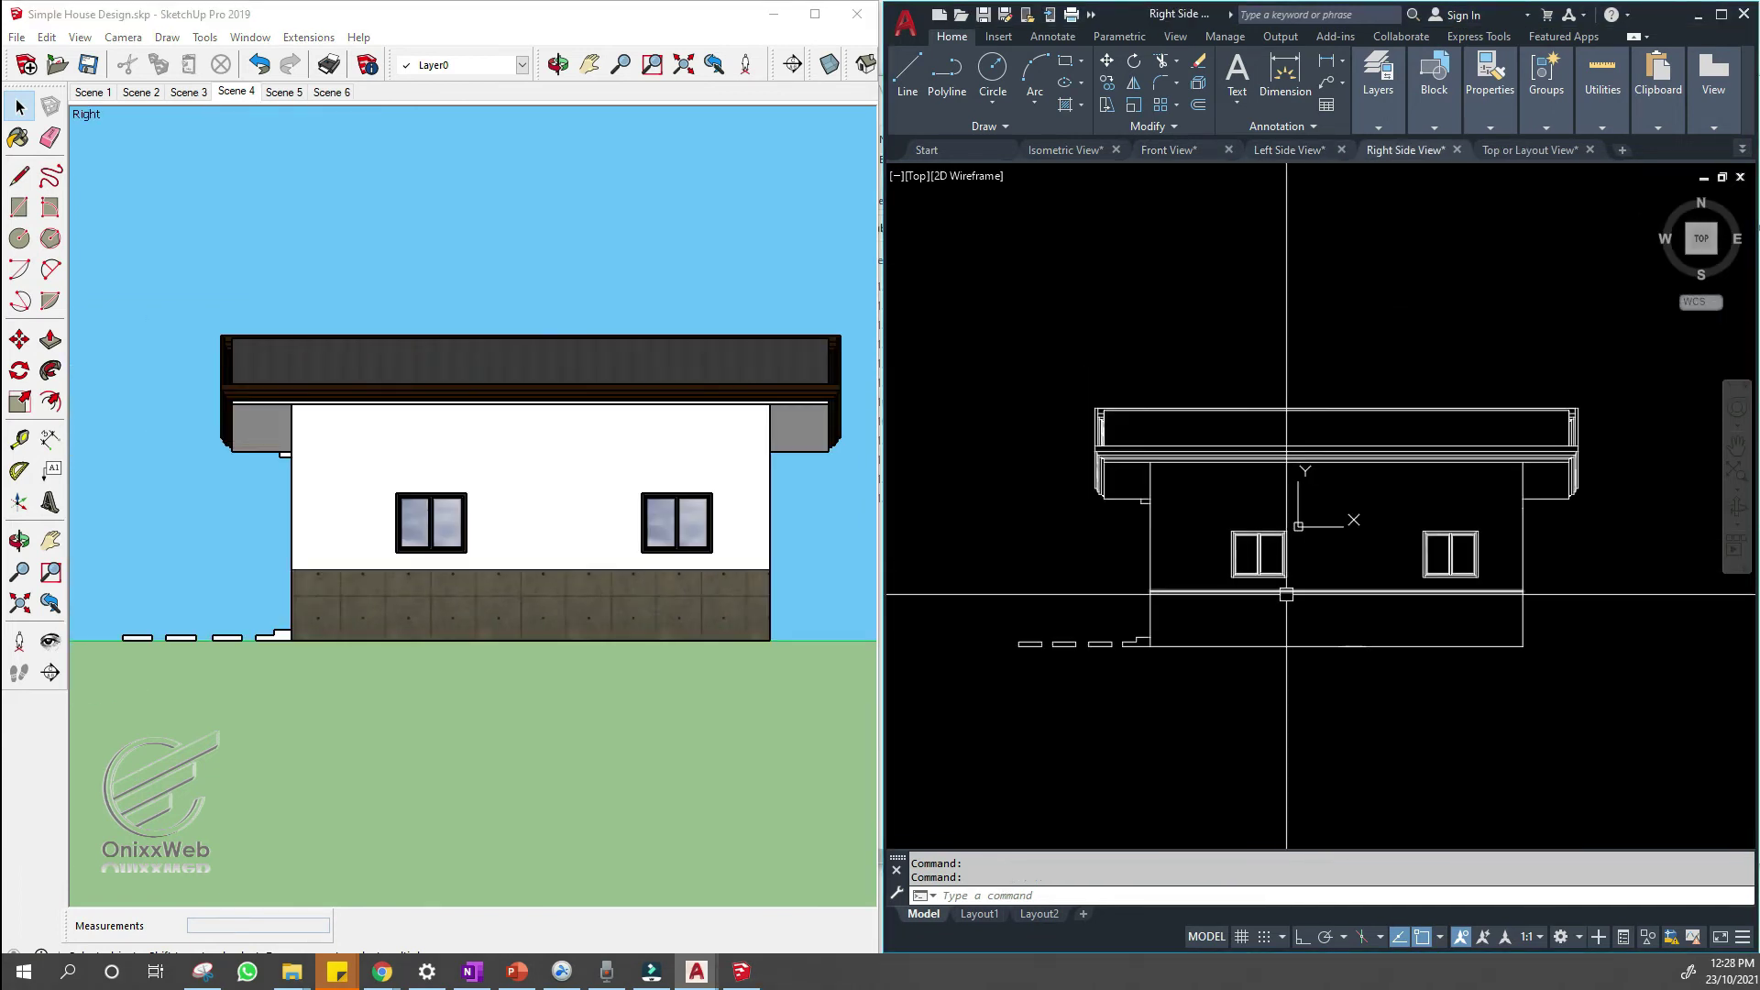
pyautogui.click(1512, 150)
pyautogui.click(330, 91)
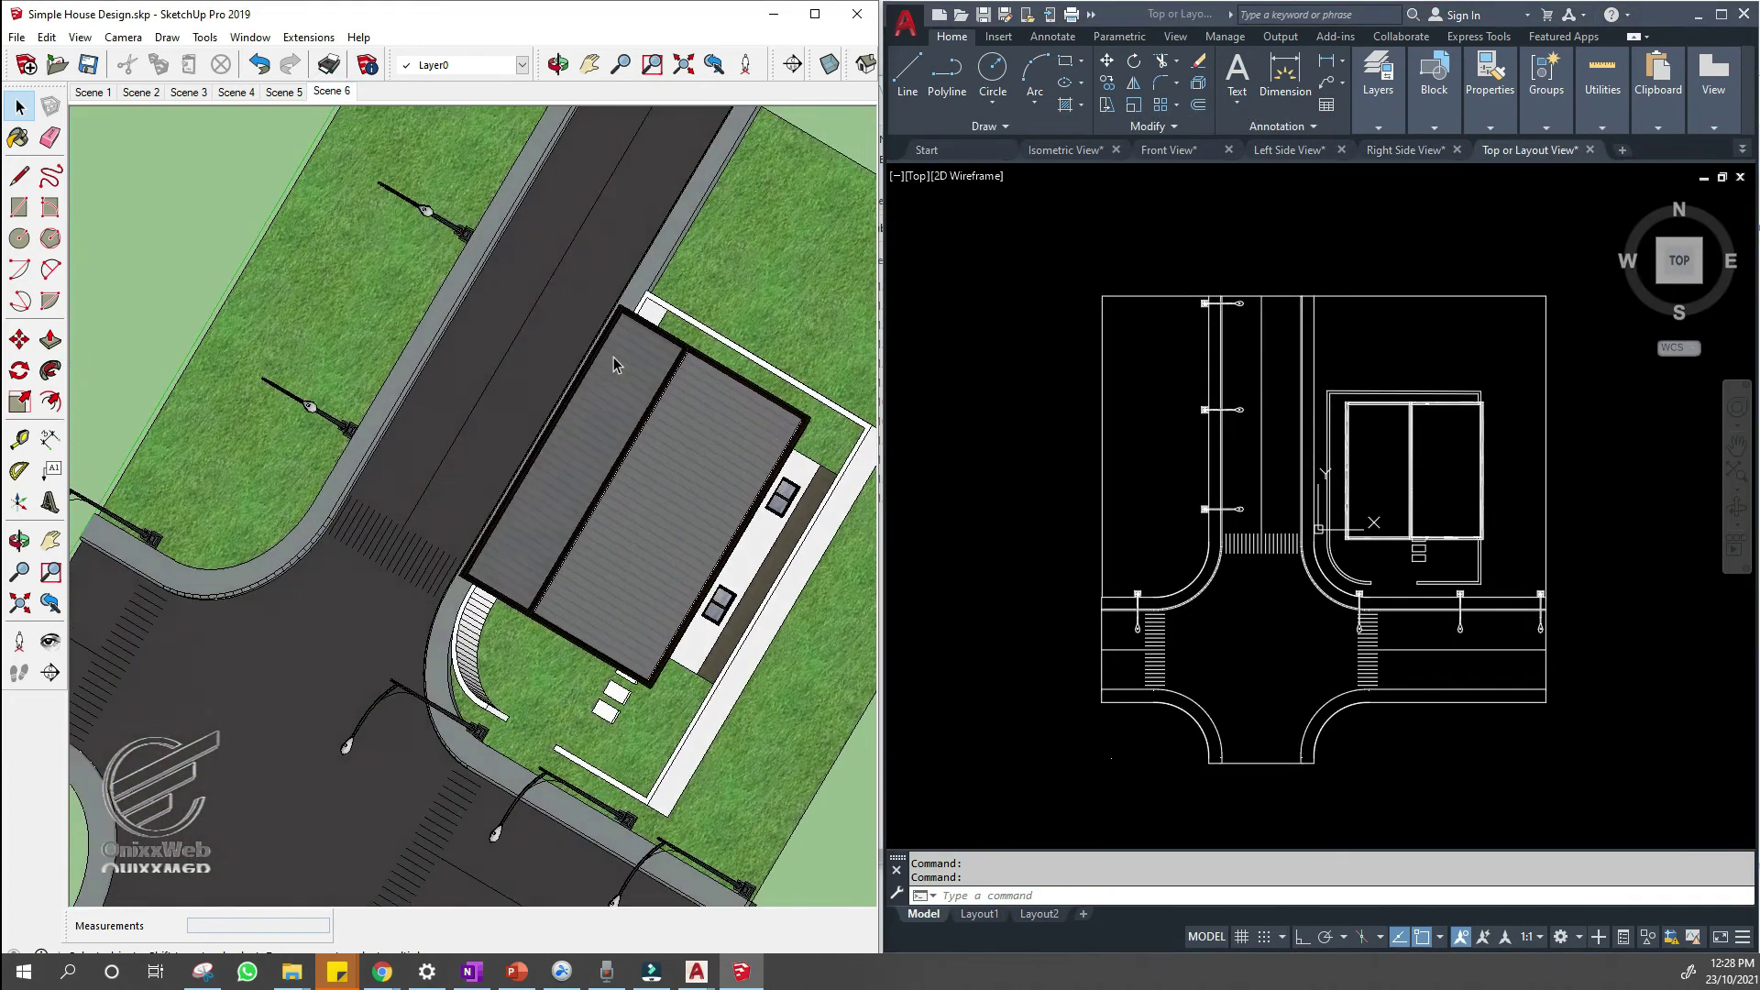